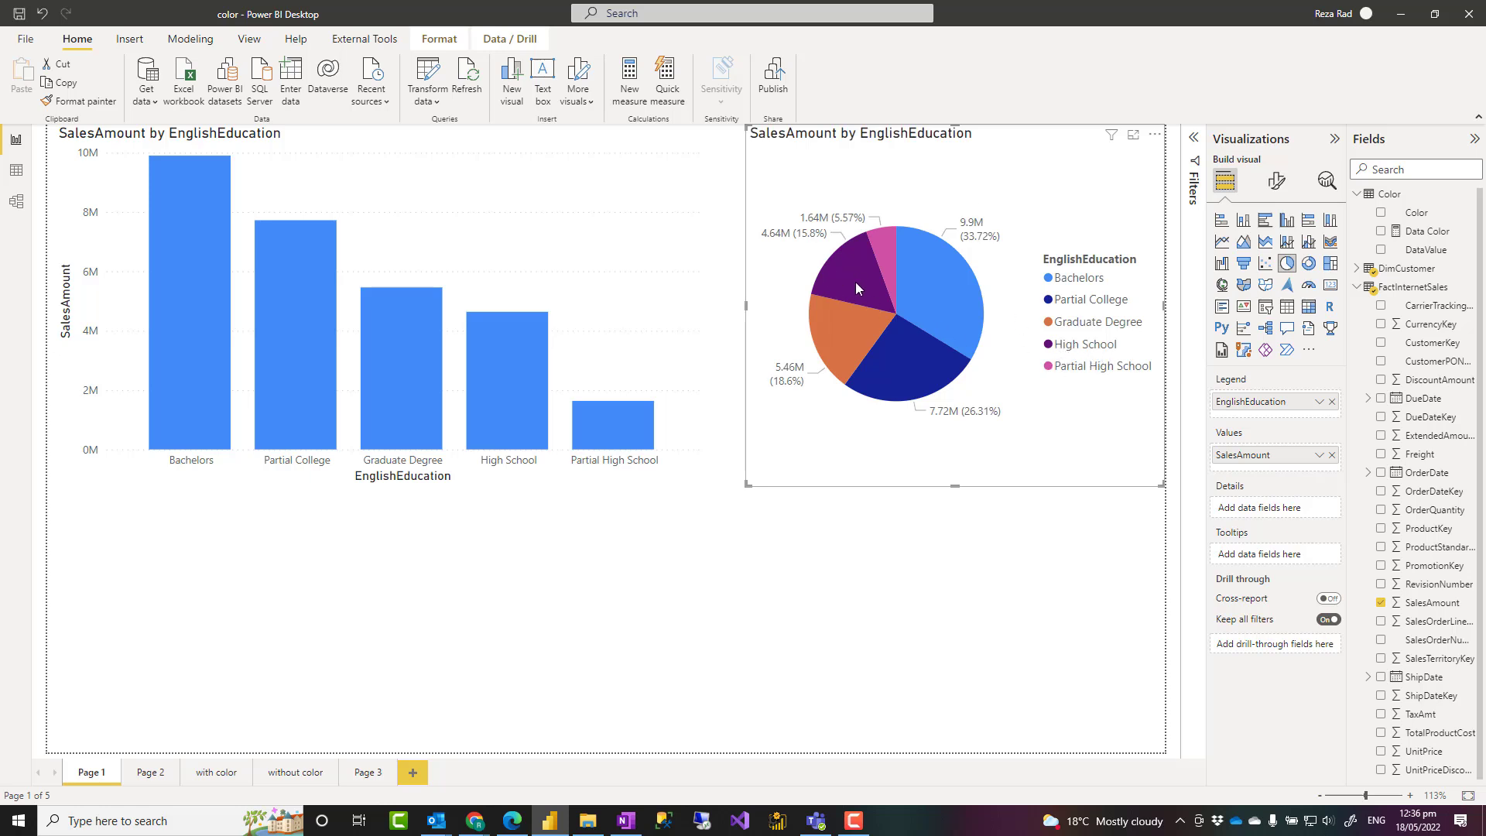
Review the bar chart and the Page 2 pie chart, noting the pie, donut and treemap chart types
{"action": "left_click", "coordinate": [514, 439]}
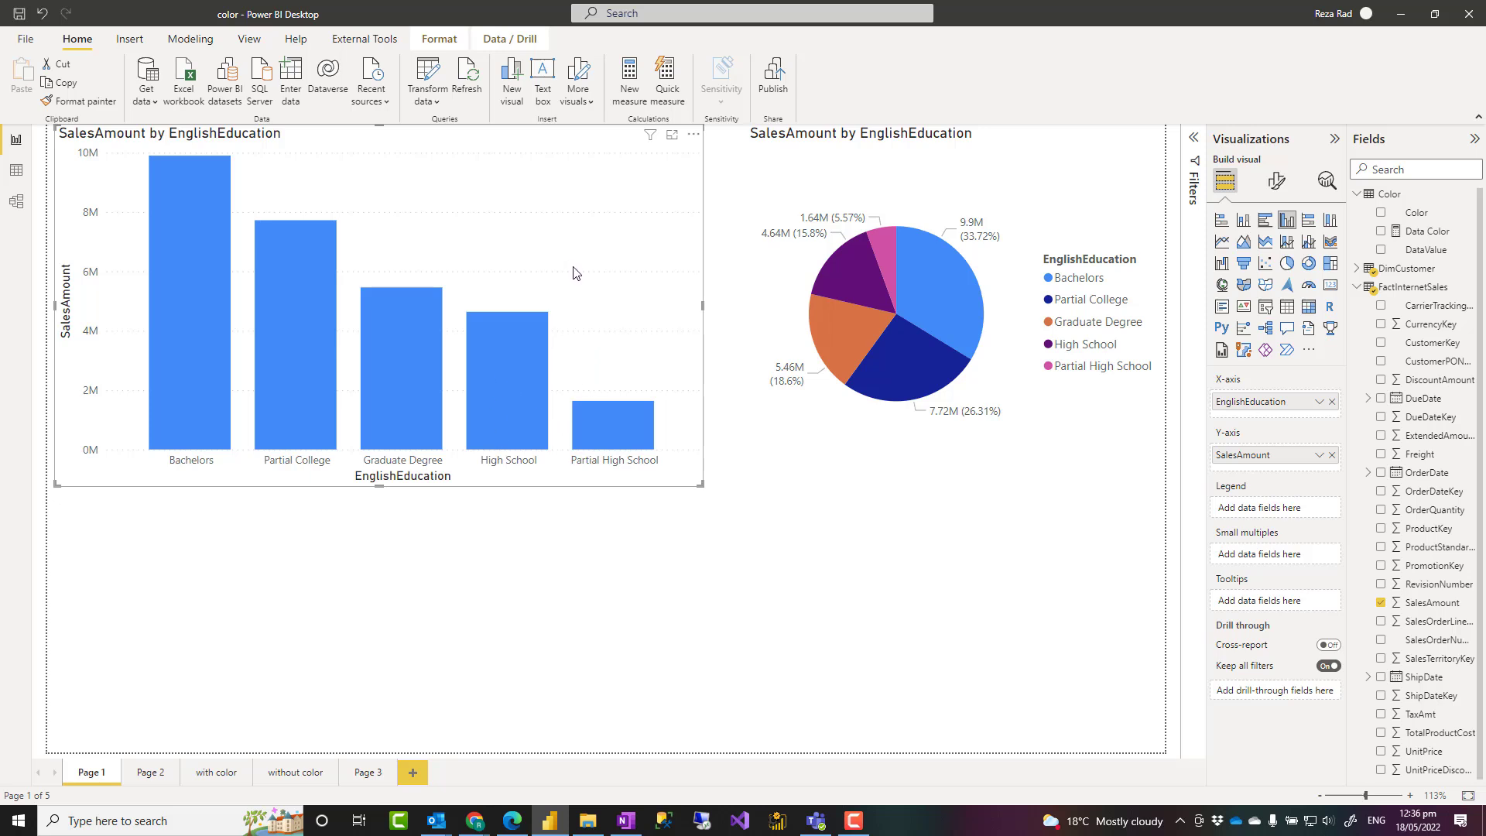
{"action": "left_click", "coordinate": [151, 773]}
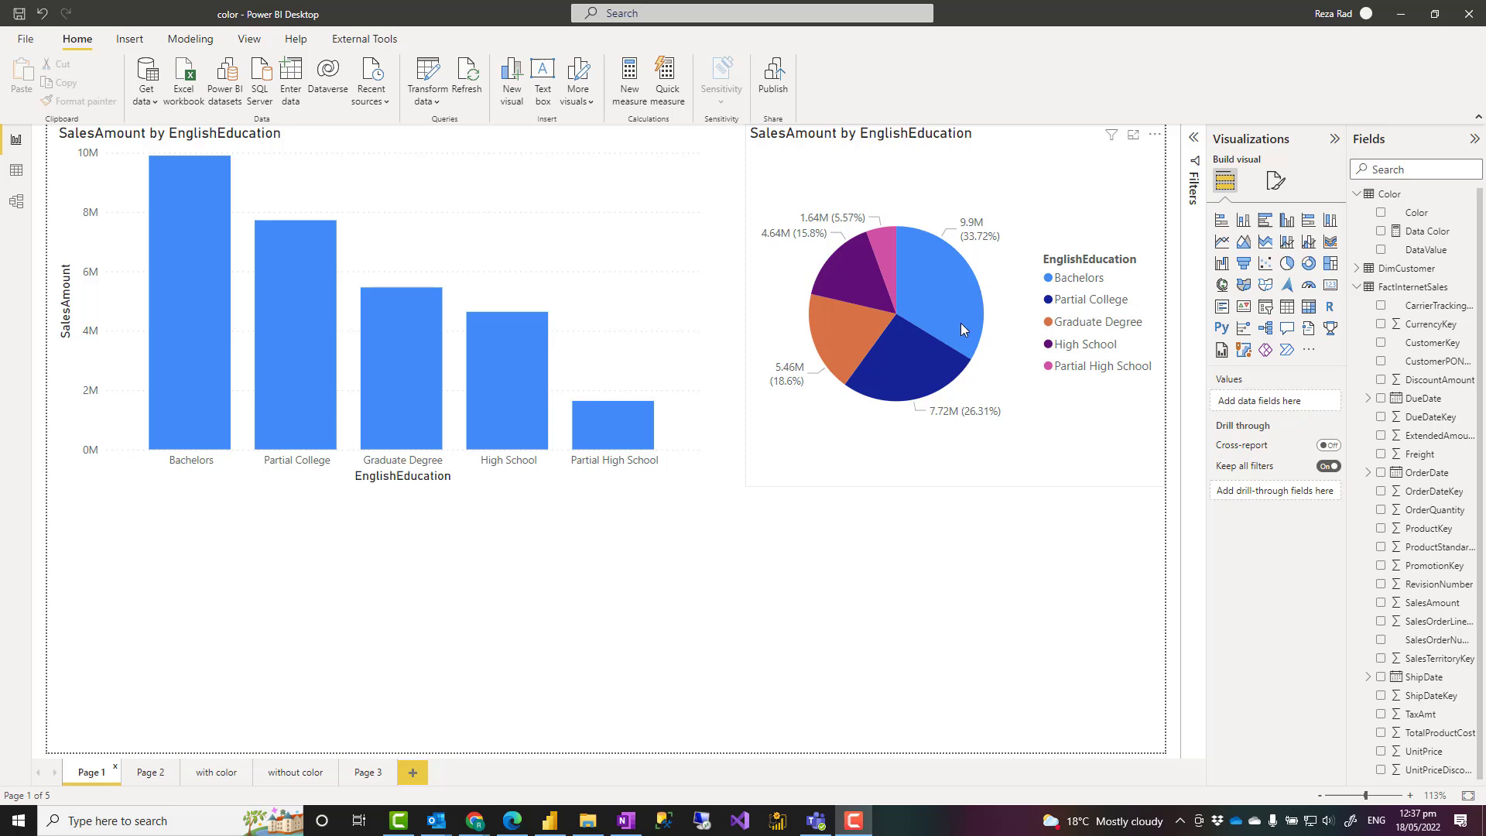
{"action": "left_click", "coordinate": [1030, 344]}
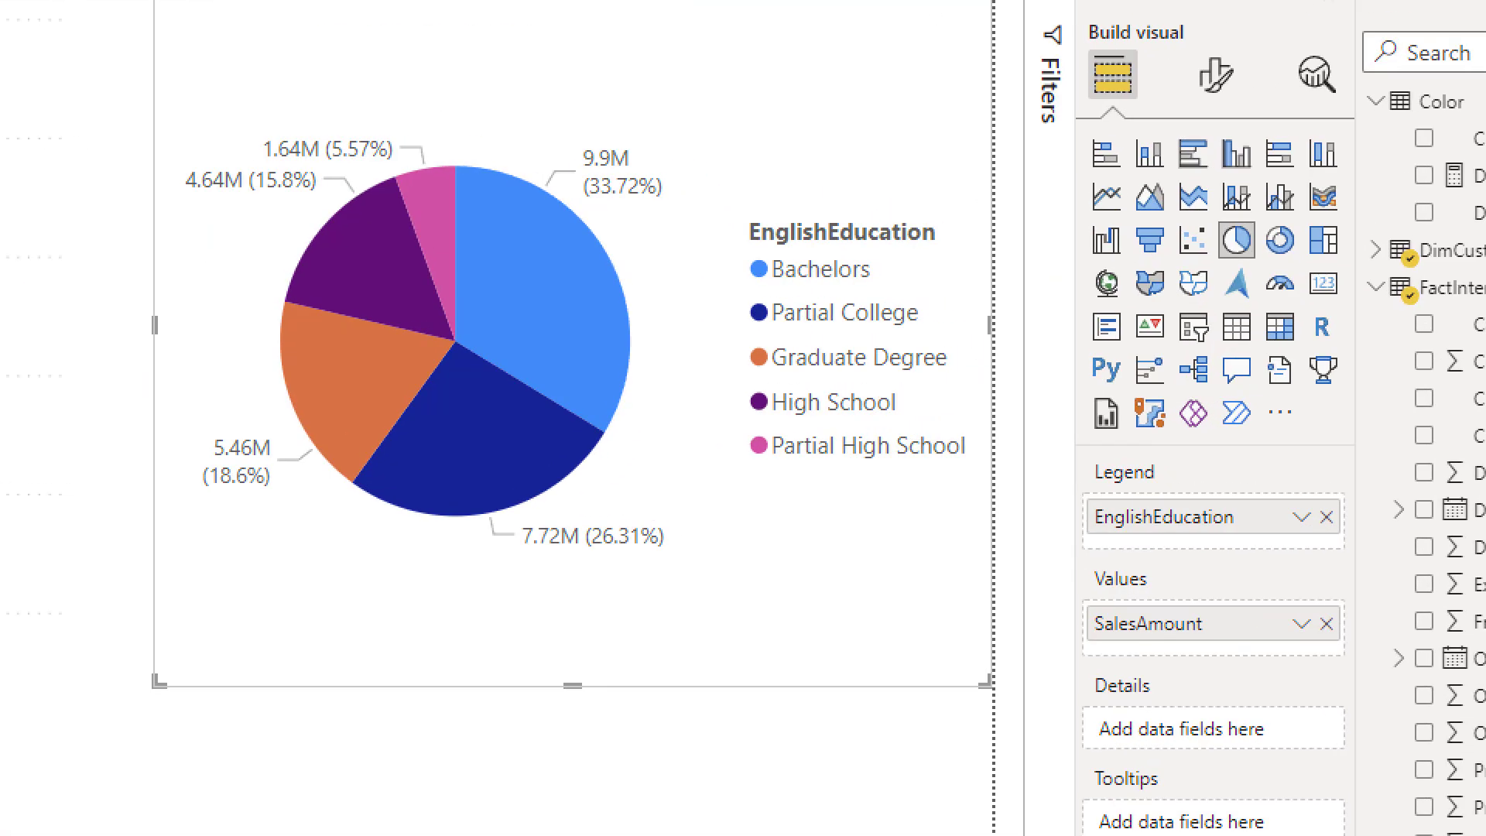
{"action": "mouse_move", "coordinate": [1264, 226]}
{"action": "left_mouse_down"}
{"action": "mouse_move", "coordinate": [1338, 269]}
{"action": "mouse_move", "coordinate": [1399, 277]}
{"action": "left_mouse_up"}
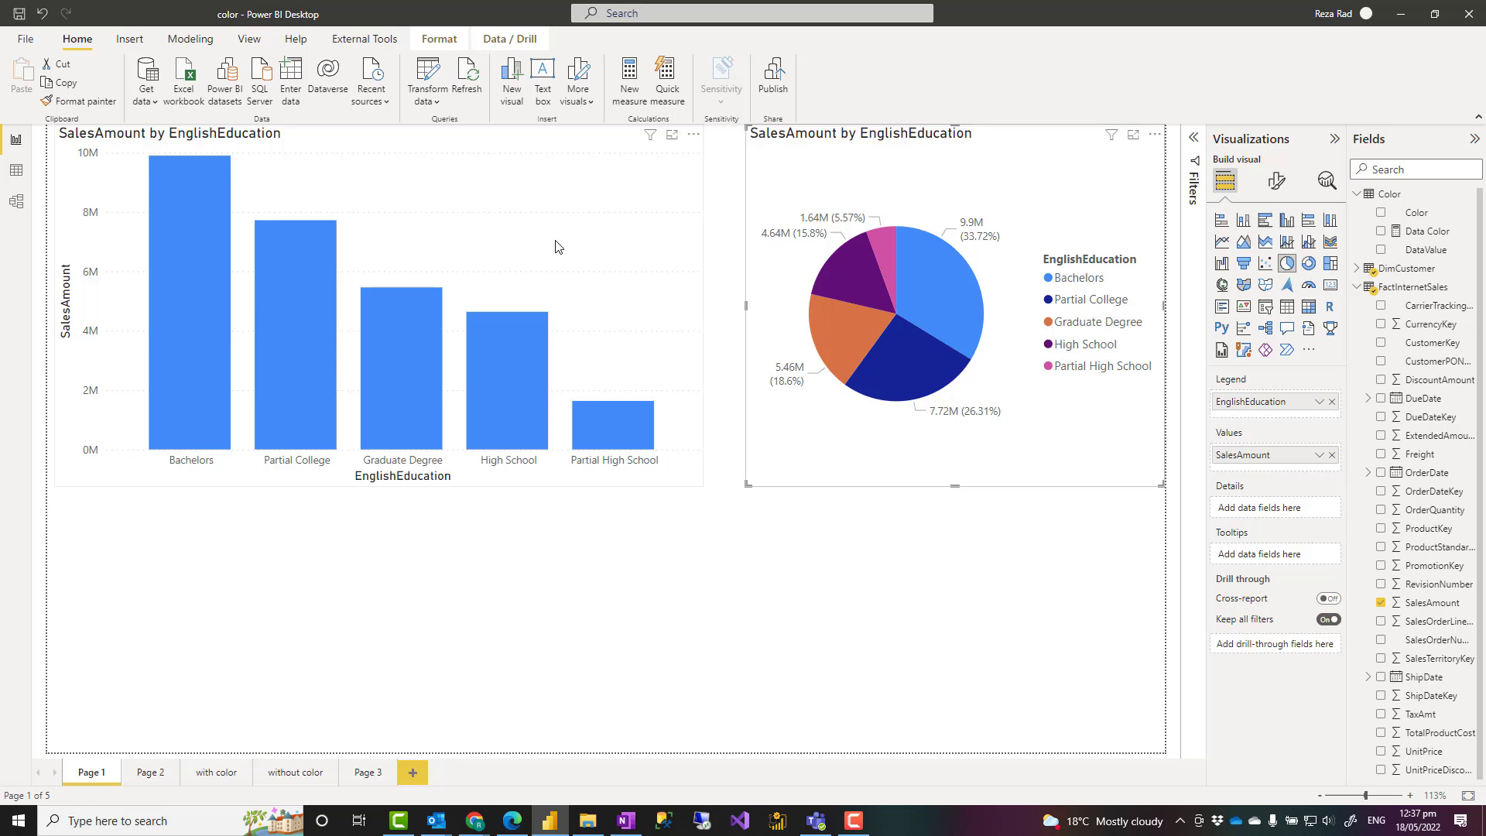
{"action": "left_click", "coordinate": [347, 307]}
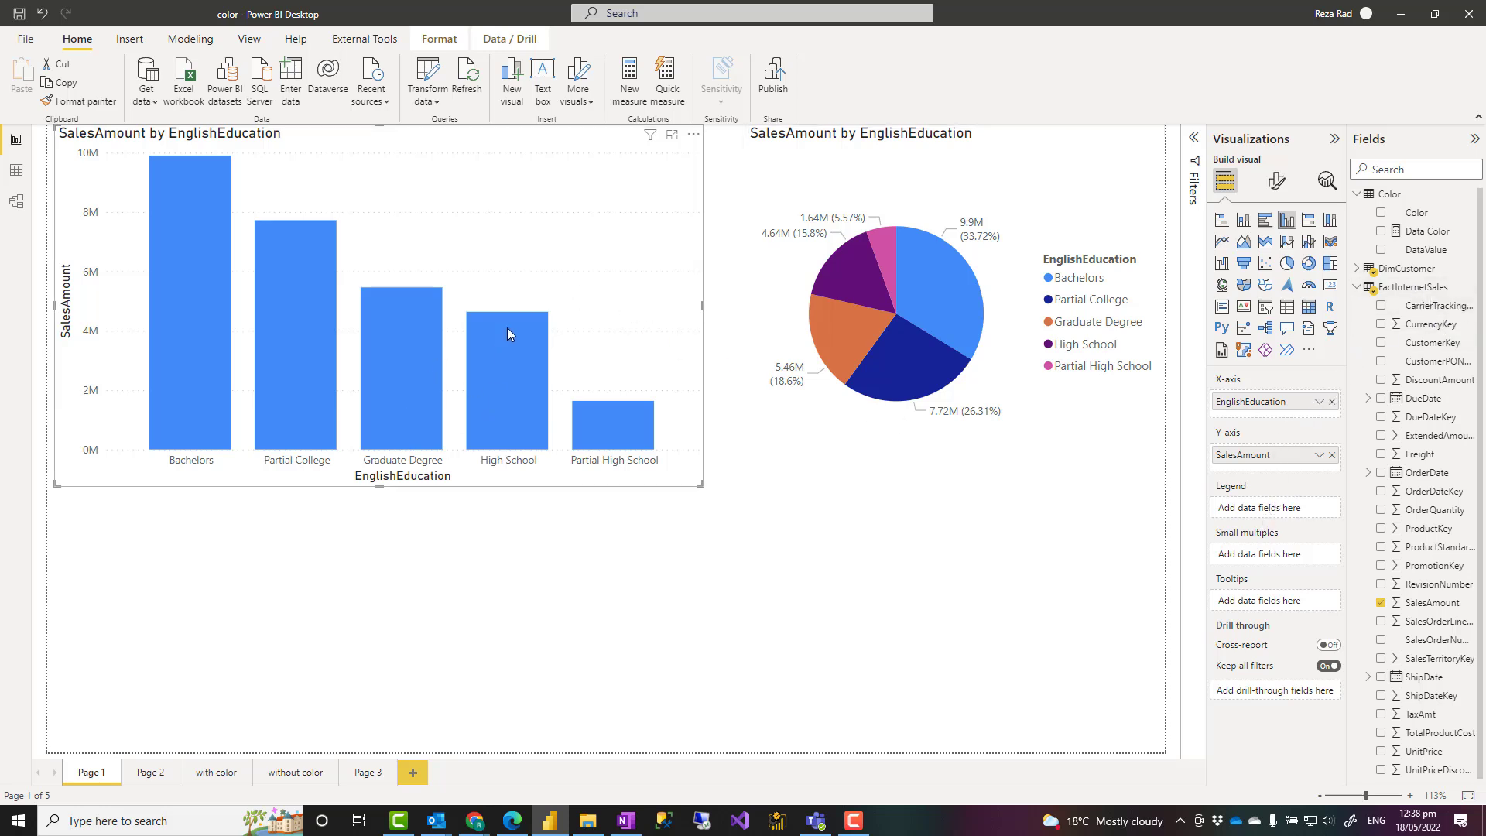
Turn on Show all for the bar chart's column colours and make High School dark purple
{"action": "left_click", "coordinate": [1275, 184]}
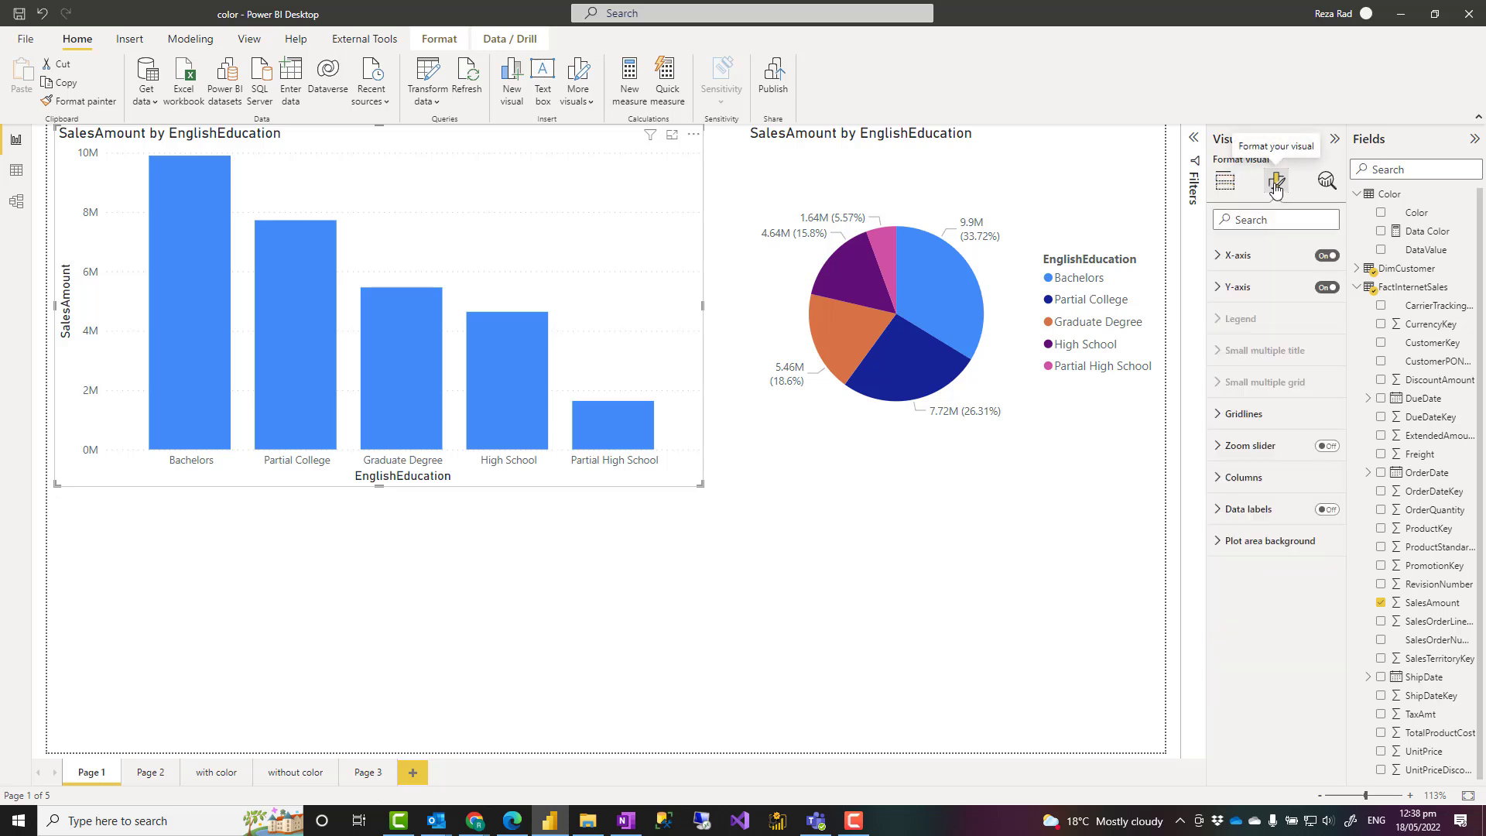
{"action": "left_click", "coordinate": [1219, 511]}
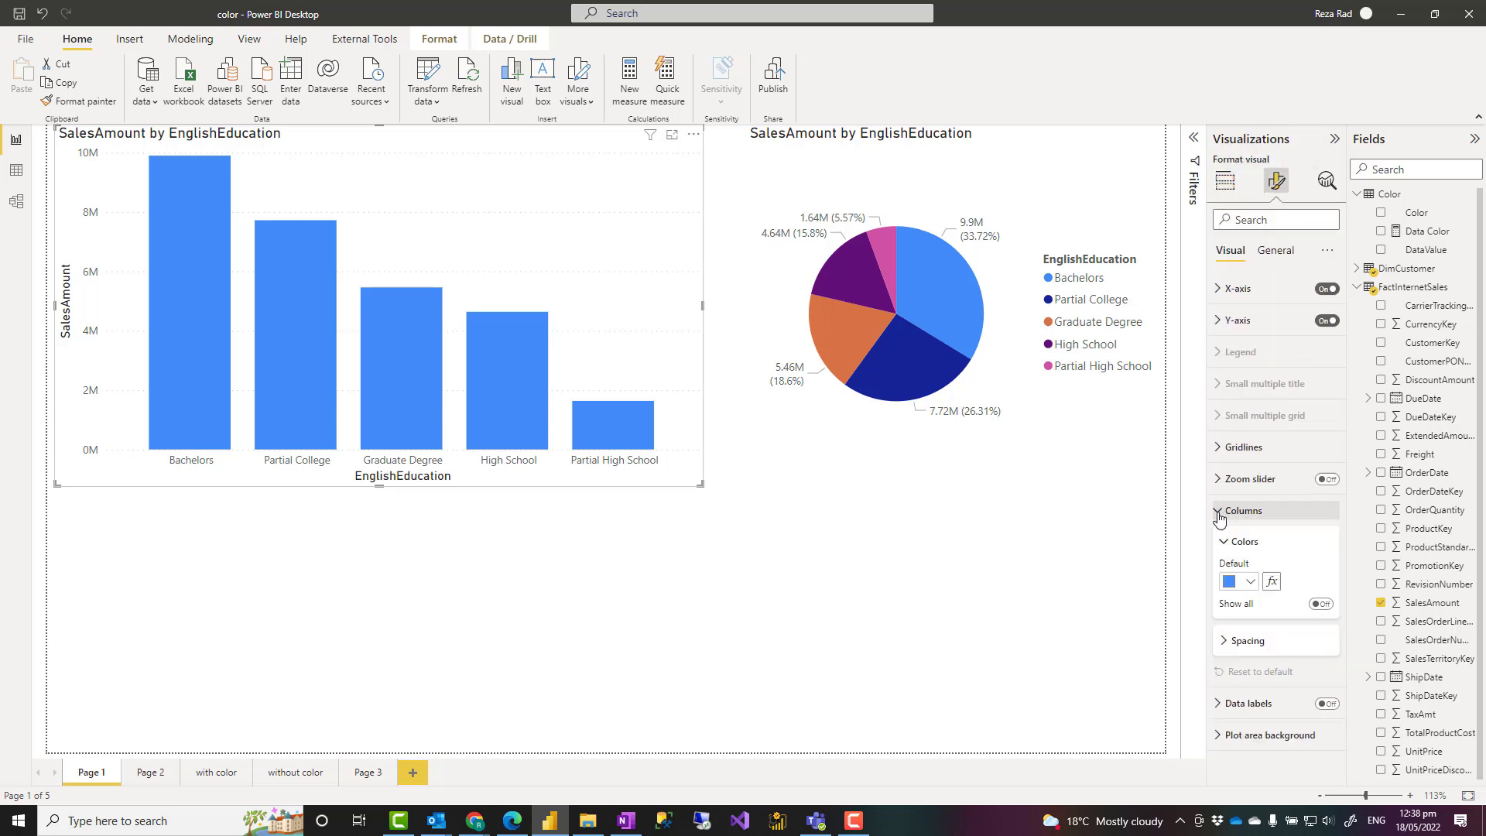
{"action": "left_click", "coordinate": [1321, 605]}
{"action": "scroll", "coordinate": [1320, 586], "scroll_direction": "down", "scroll_amount": 3}
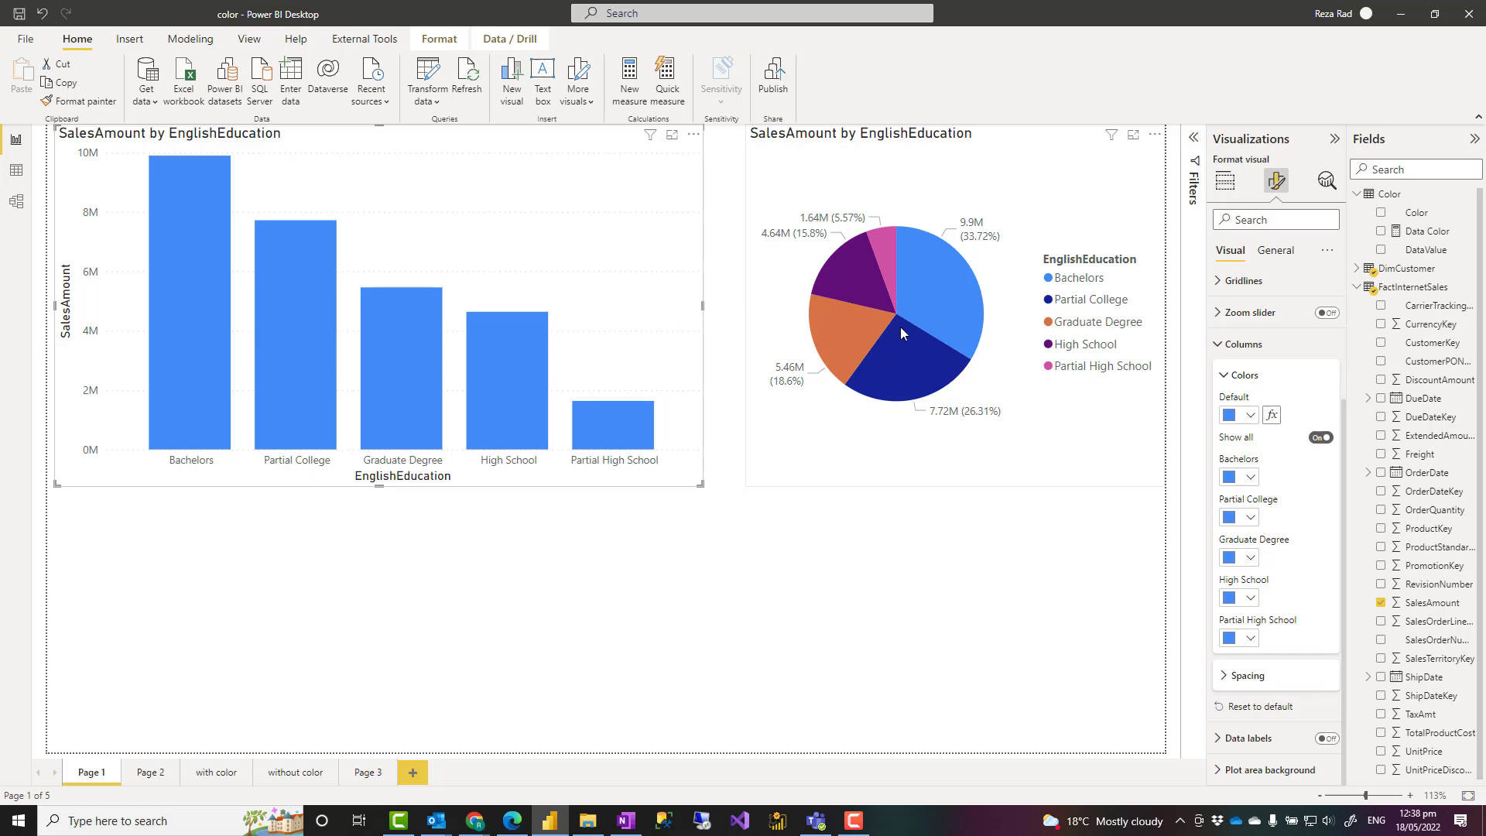
{"action": "left_click", "coordinate": [1252, 597]}
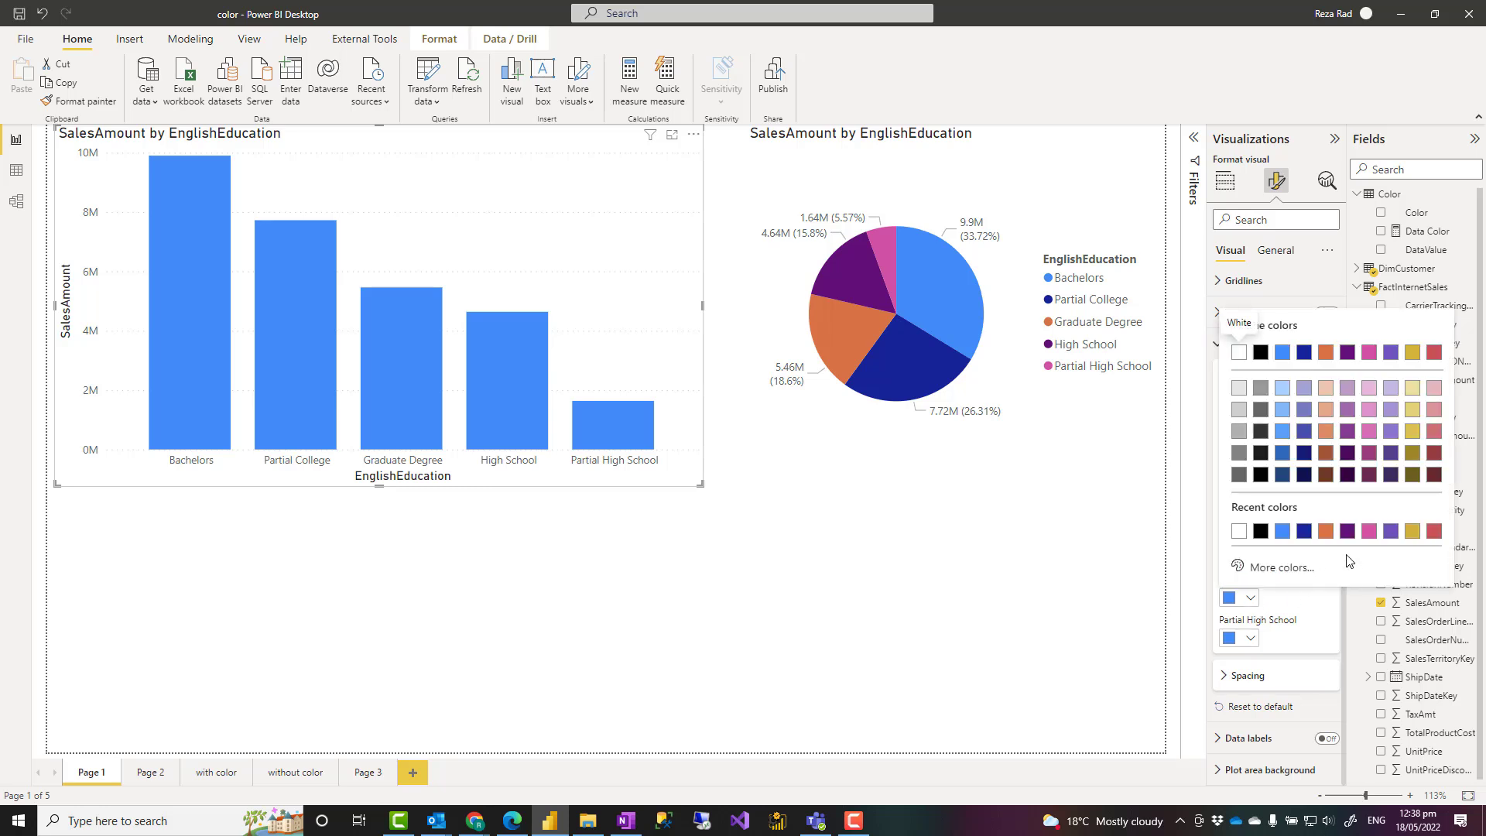
{"action": "left_click", "coordinate": [1342, 531]}
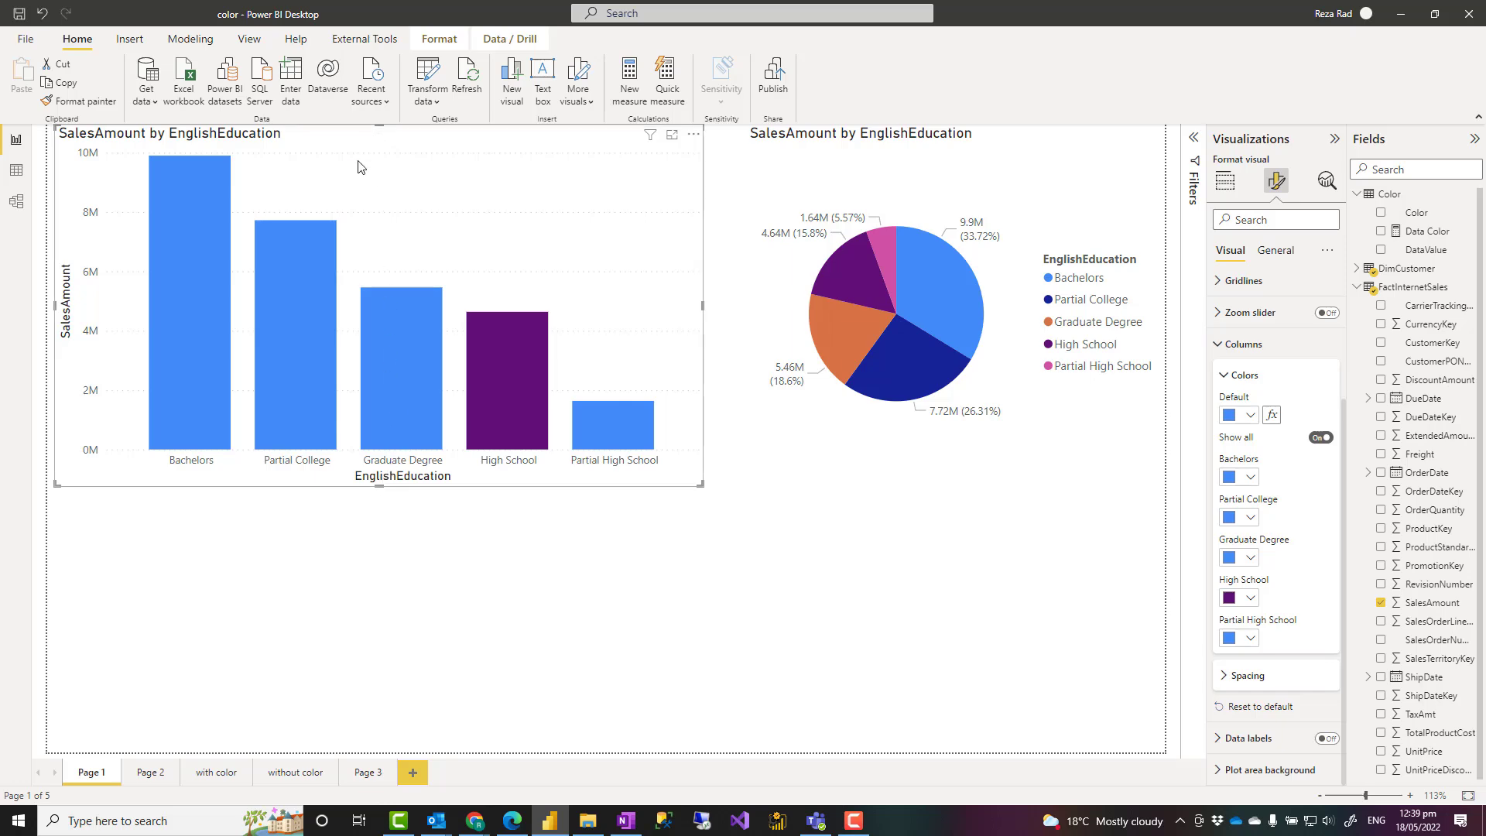
{"action": "left_click", "coordinate": [251, 41]}
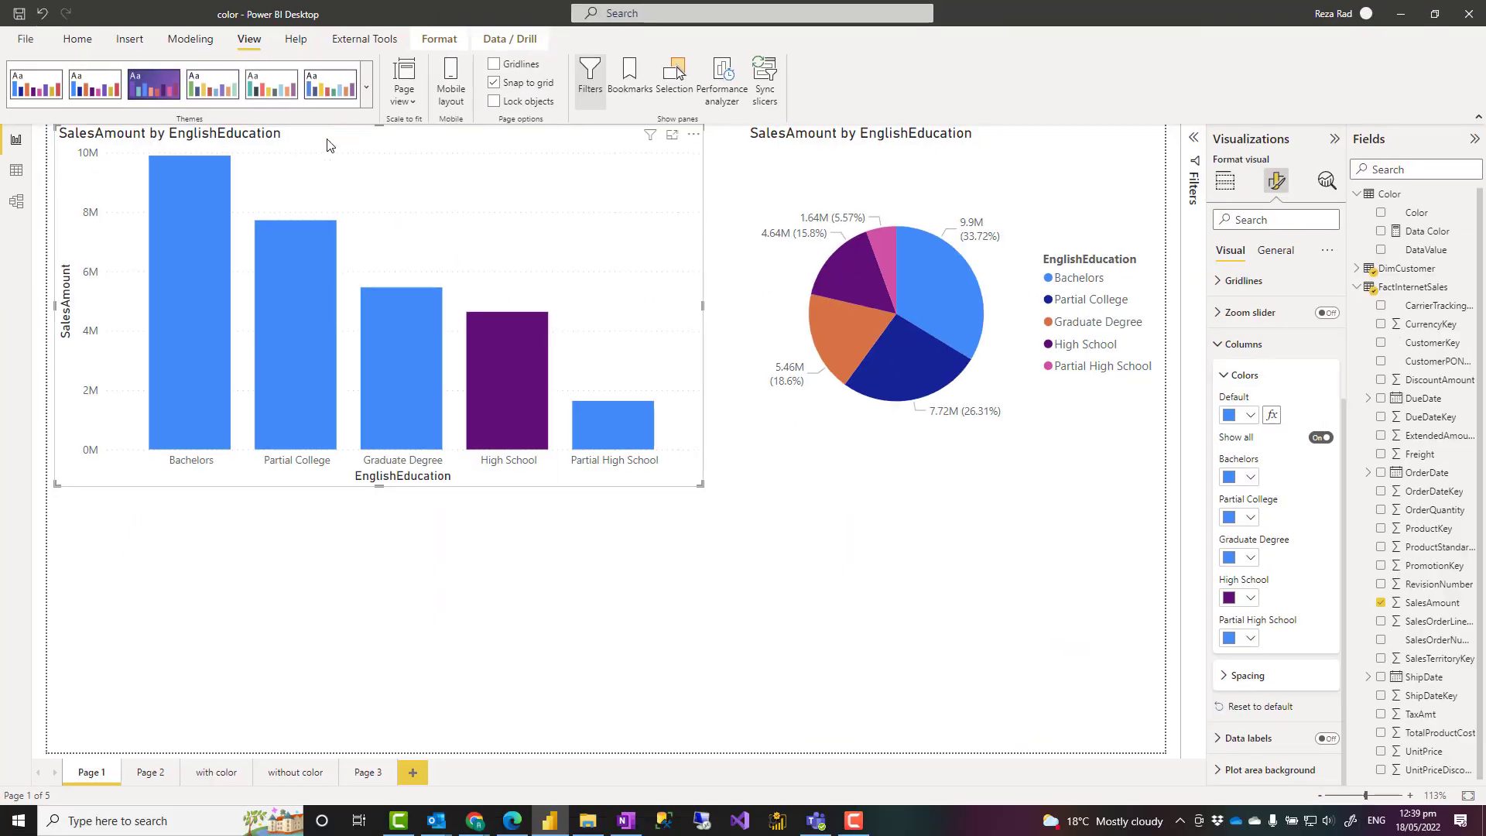
{"action": "left_click", "coordinate": [368, 92]}
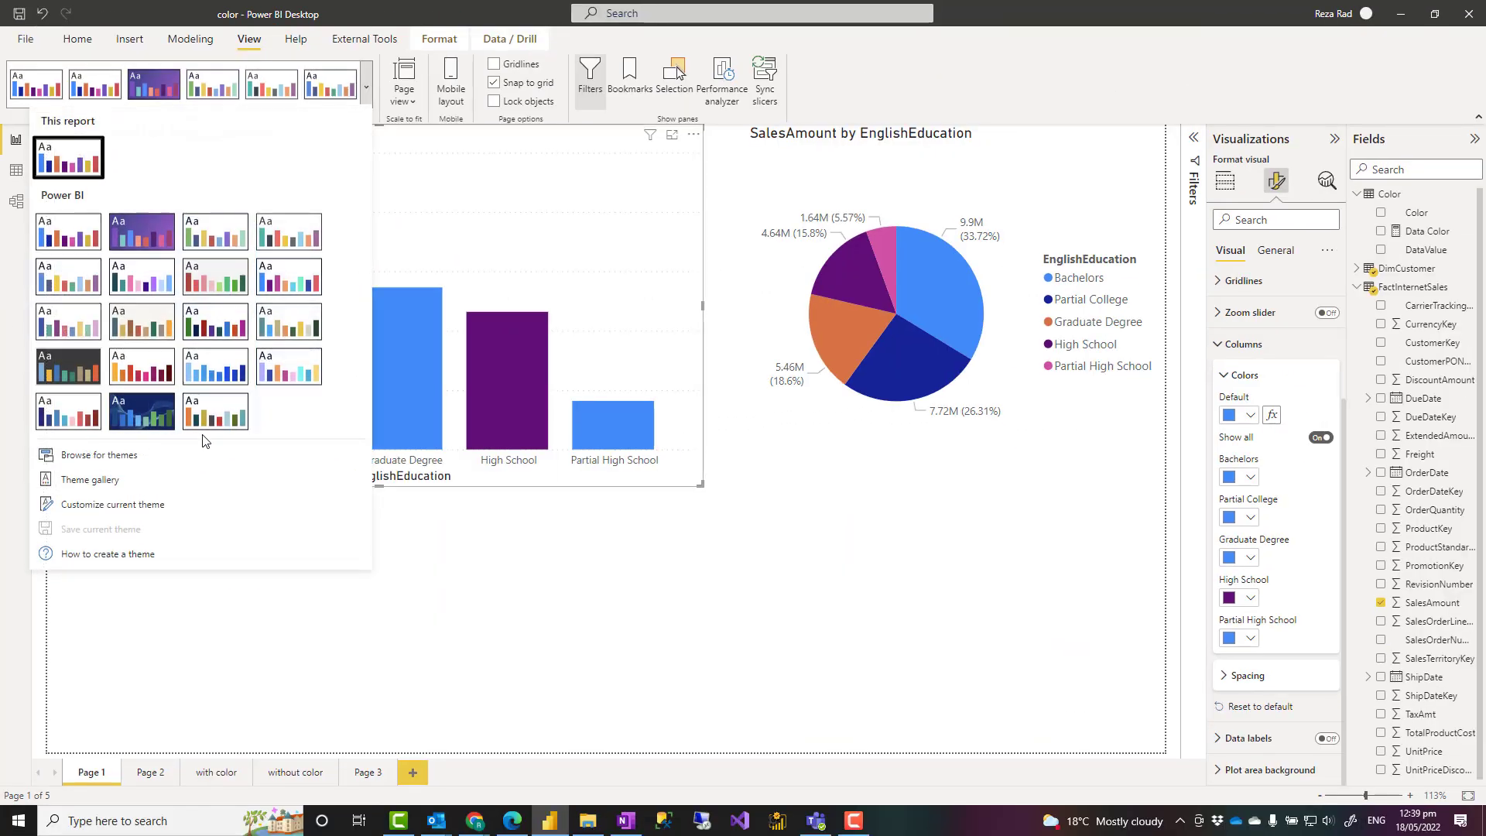
{"action": "left_click", "coordinate": [118, 520]}
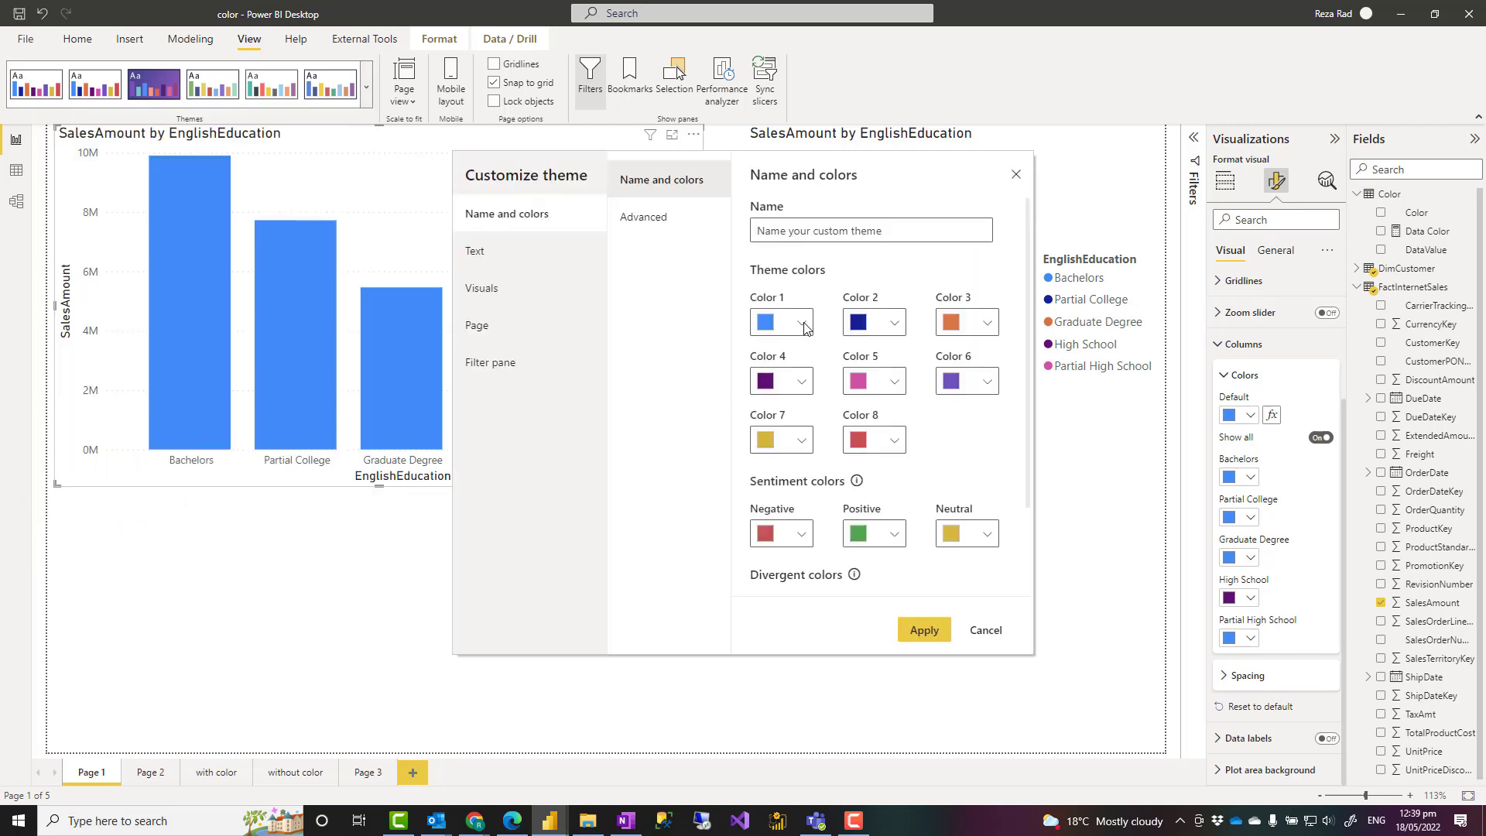
{"action": "left_click", "coordinate": [805, 324]}
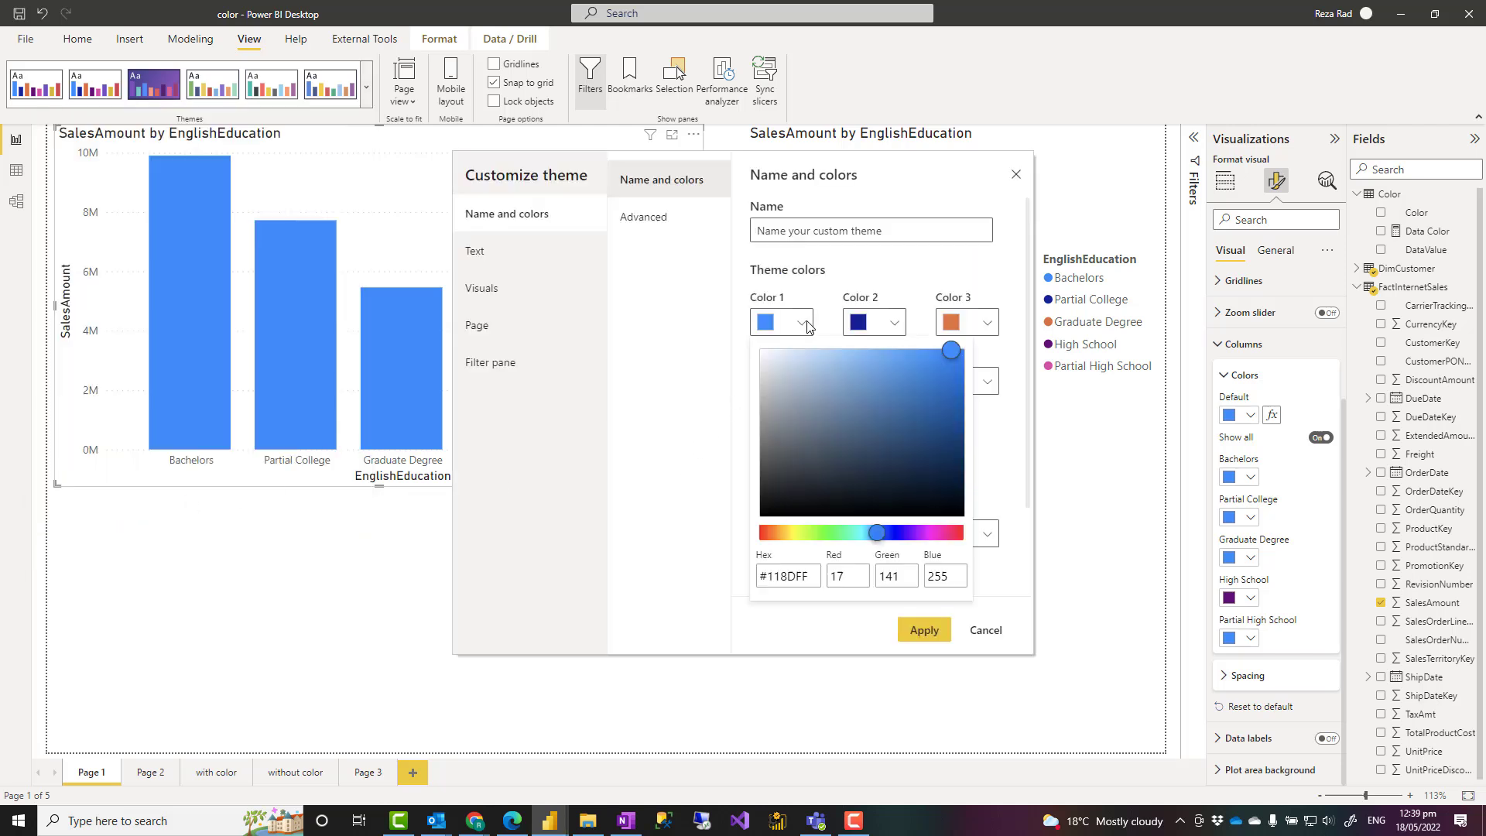
{"action": "left_click", "coordinate": [898, 322]}
{"action": "left_click", "coordinate": [898, 322]}
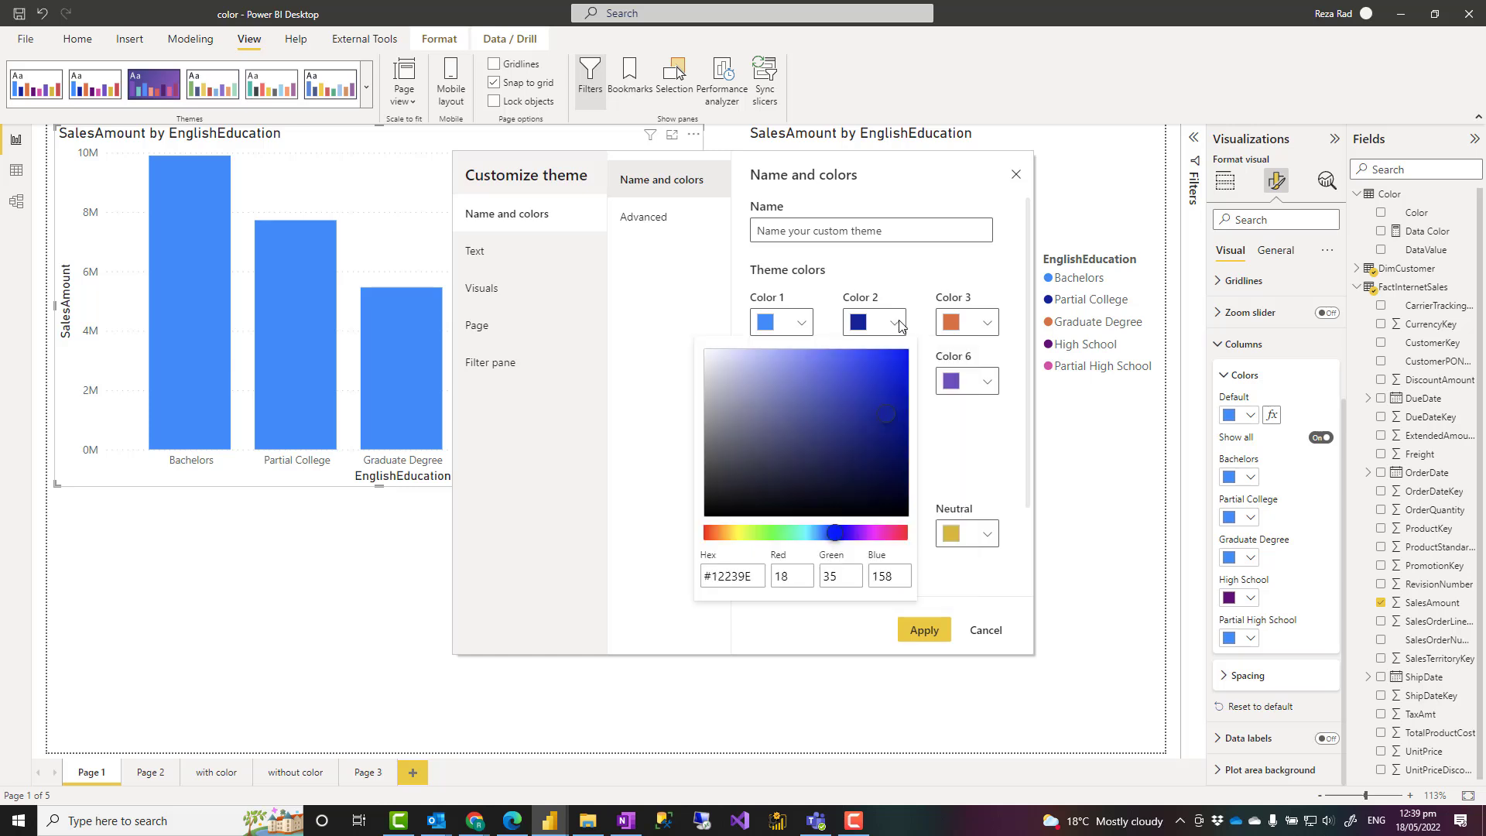
{"action": "left_click", "coordinate": [1003, 447]}
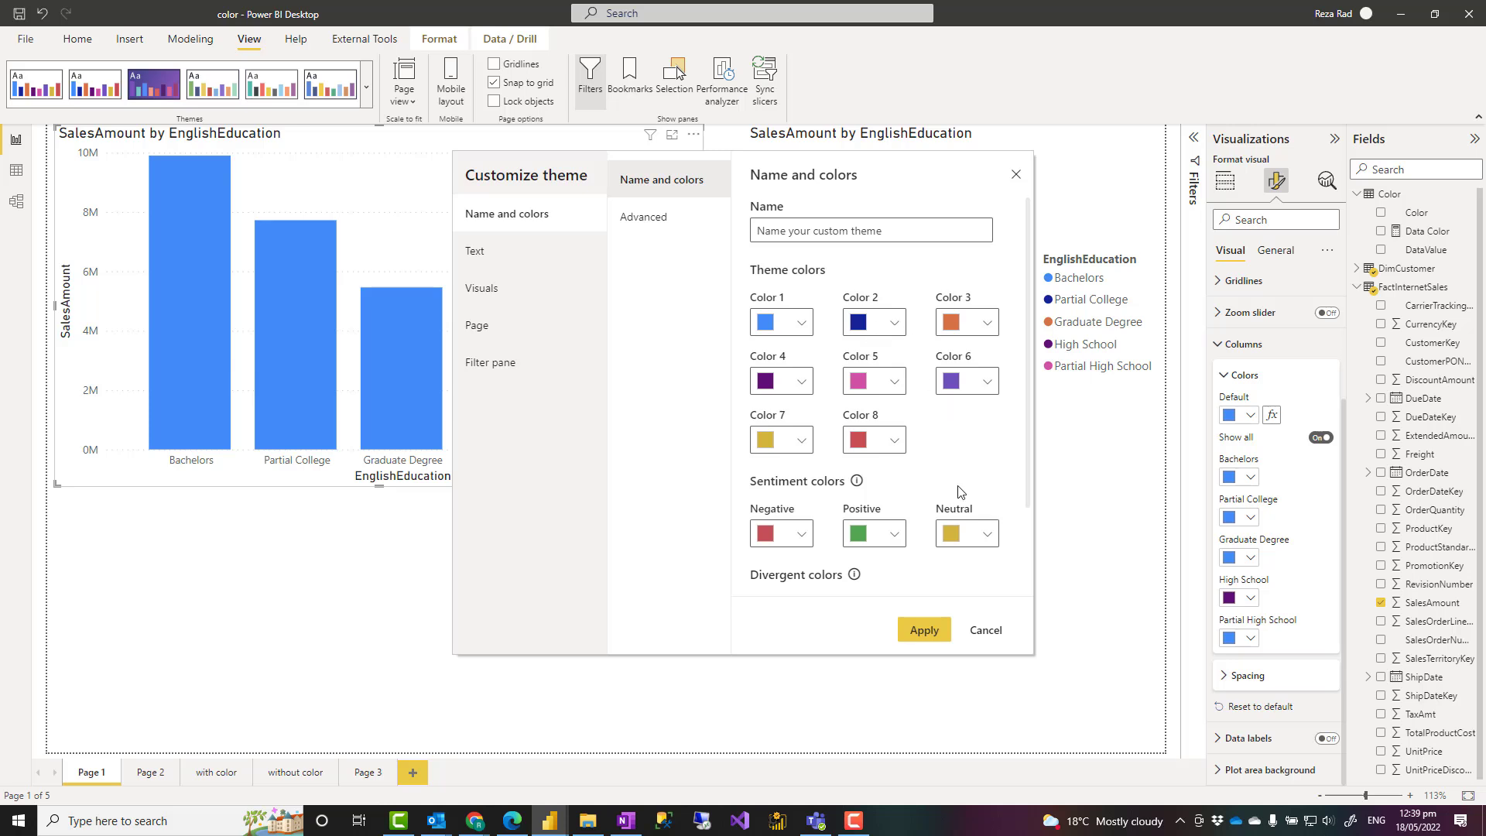
{"action": "left_click", "coordinate": [984, 638]}
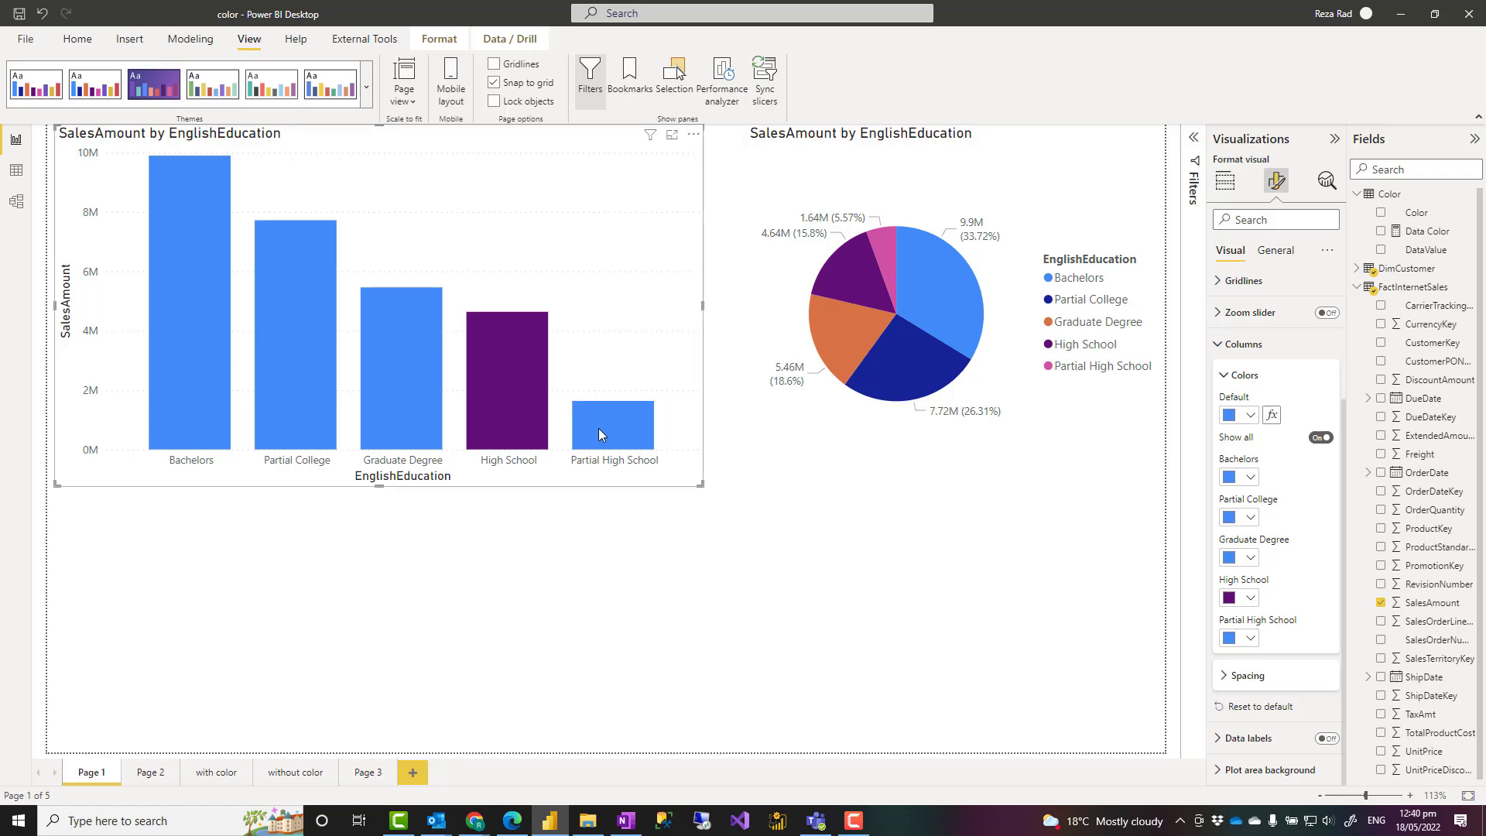
{"action": "mouse_move", "coordinate": [598, 428]}
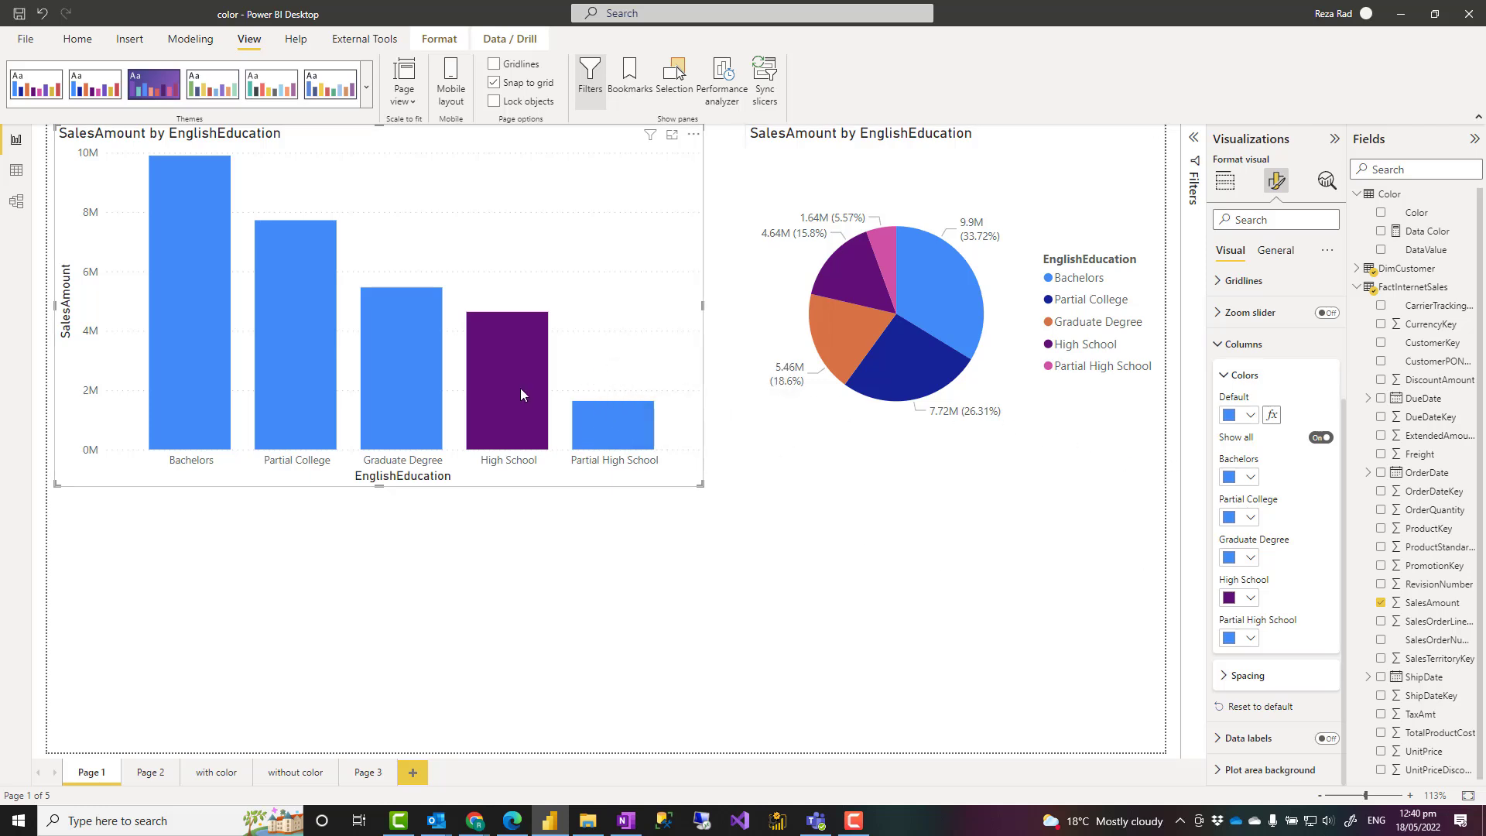
Go to Page 2, then view the Color table's data with the Data Color measure
{"action": "left_click", "coordinate": [149, 774]}
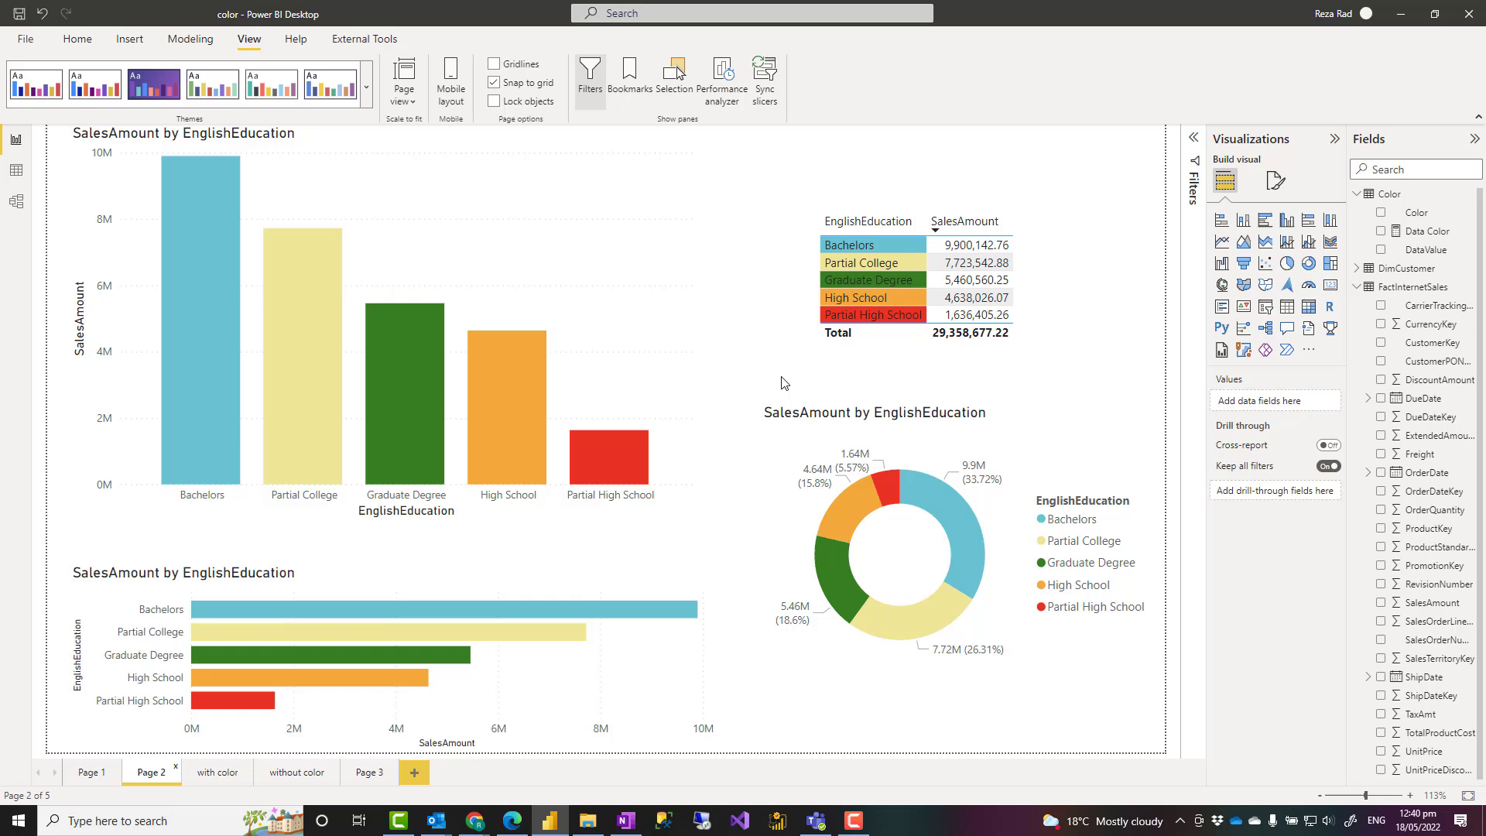
{"action": "left_click", "coordinate": [15, 172]}
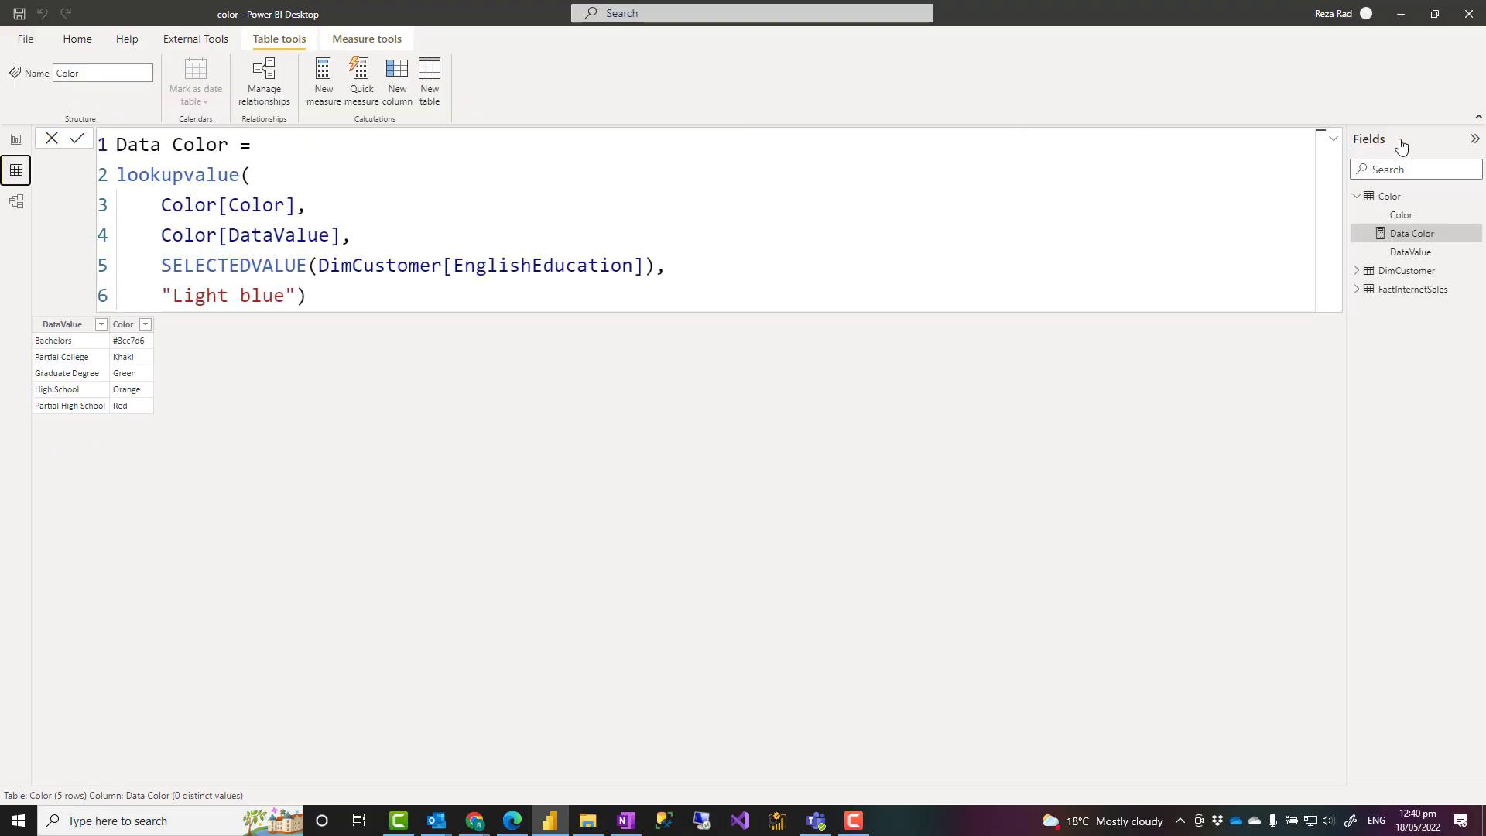
Collapse the Data Color formula and mark the Color table's categories, colours and hex code #3cc7d6
{"action": "left_click", "coordinate": [1336, 141]}
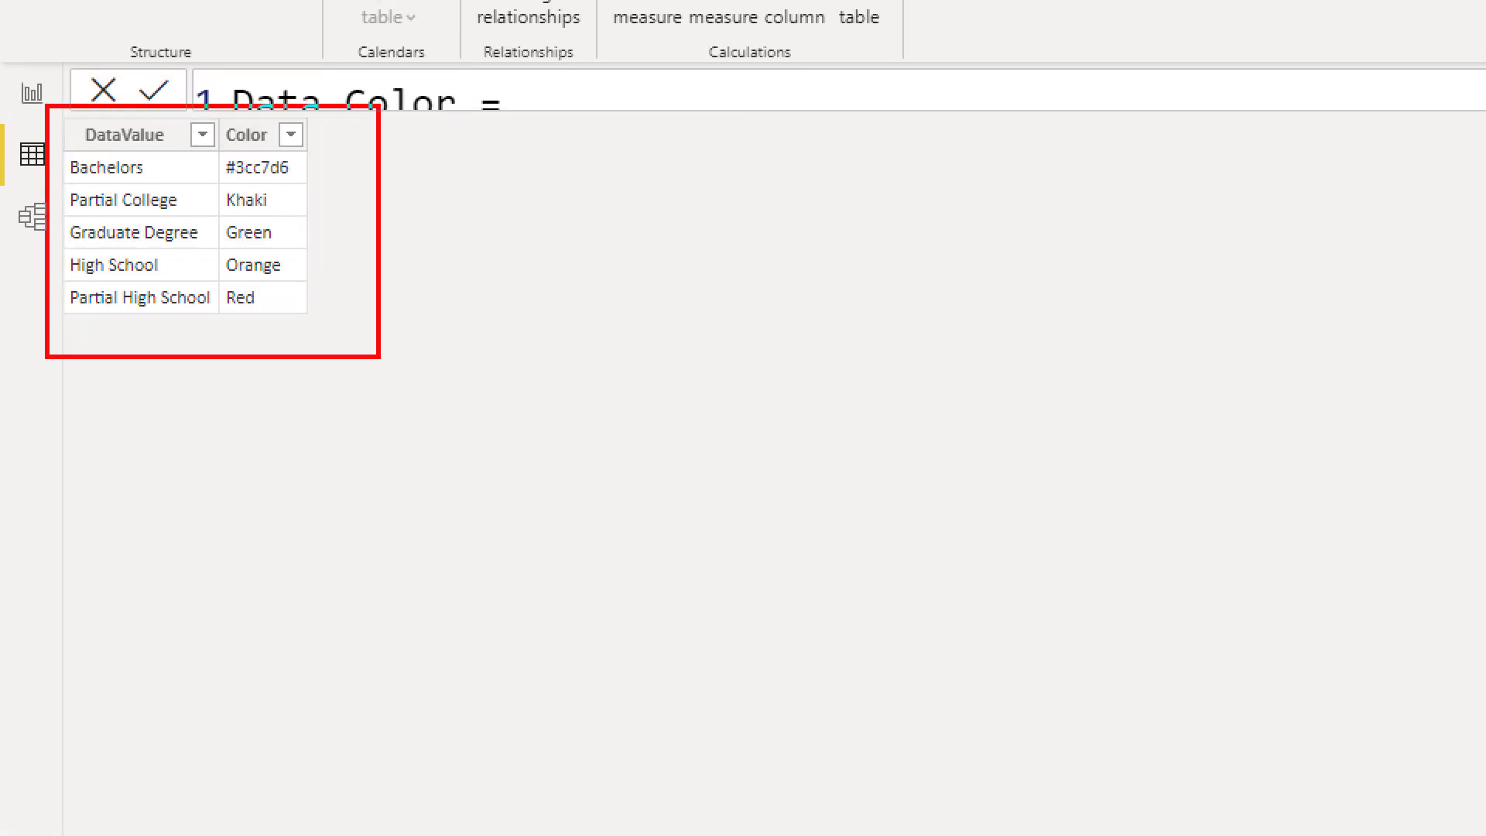
{"action": "left_click_drag", "start_coordinate": [53, 323], "coordinate": [221, 334]}
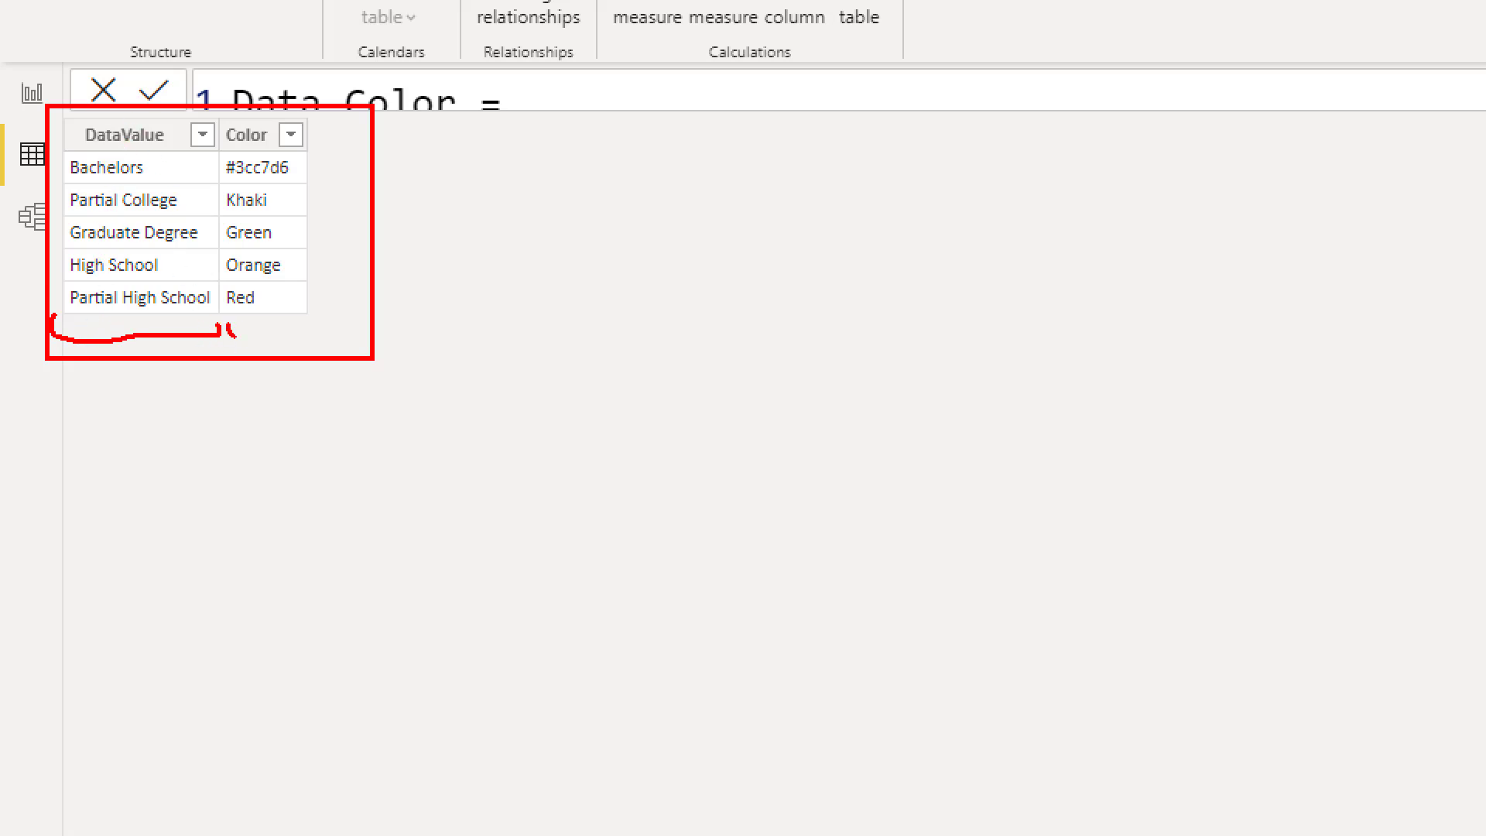
{"action": "left_click_drag", "start_coordinate": [233, 336], "coordinate": [295, 326]}
{"action": "left_click_drag", "start_coordinate": [220, 180], "coordinate": [264, 181]}
{"action": "key", "text": "Escape"}
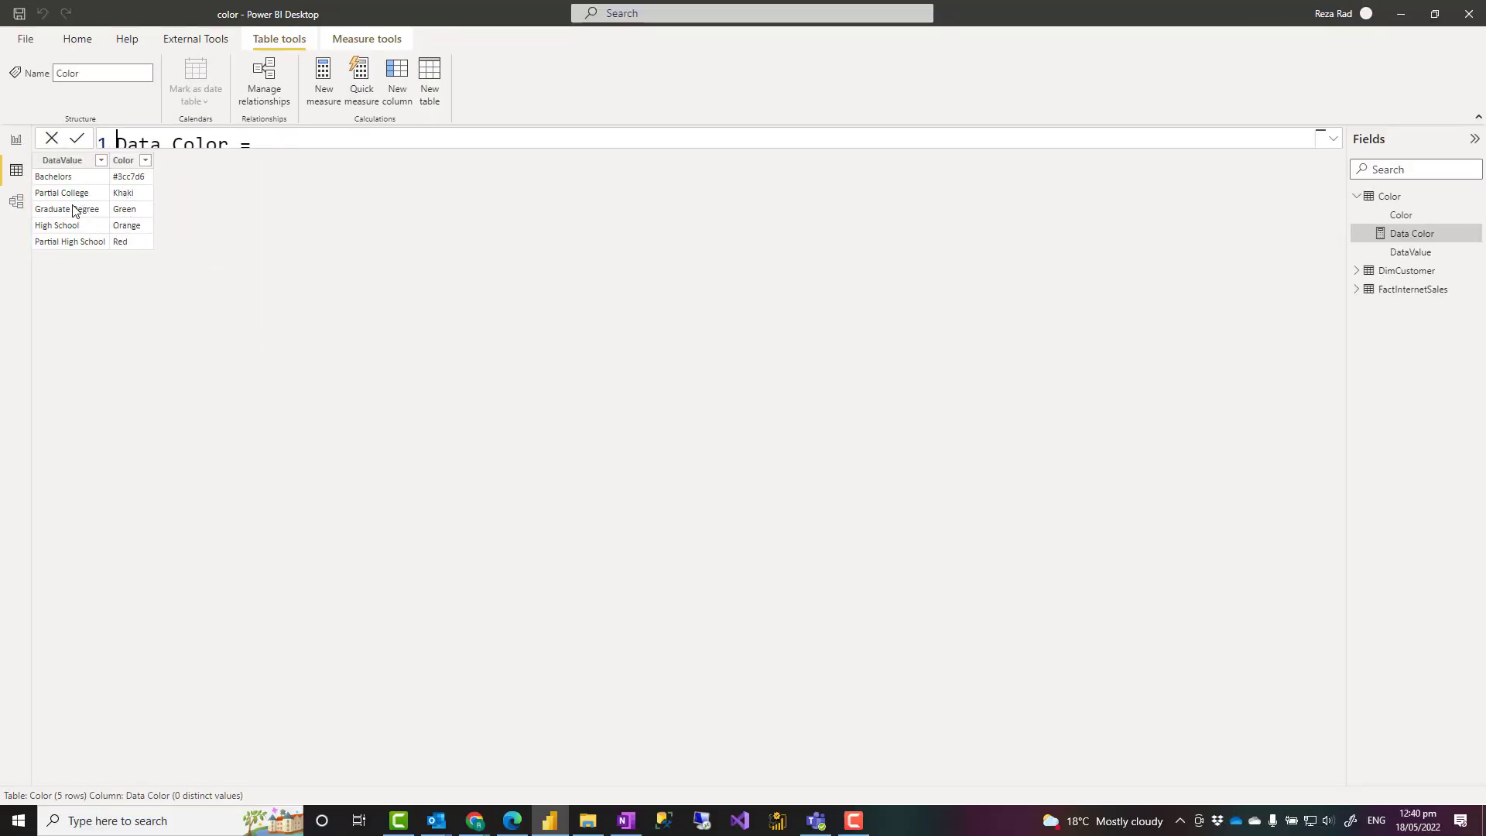
{"action": "left_click", "coordinate": [69, 48]}
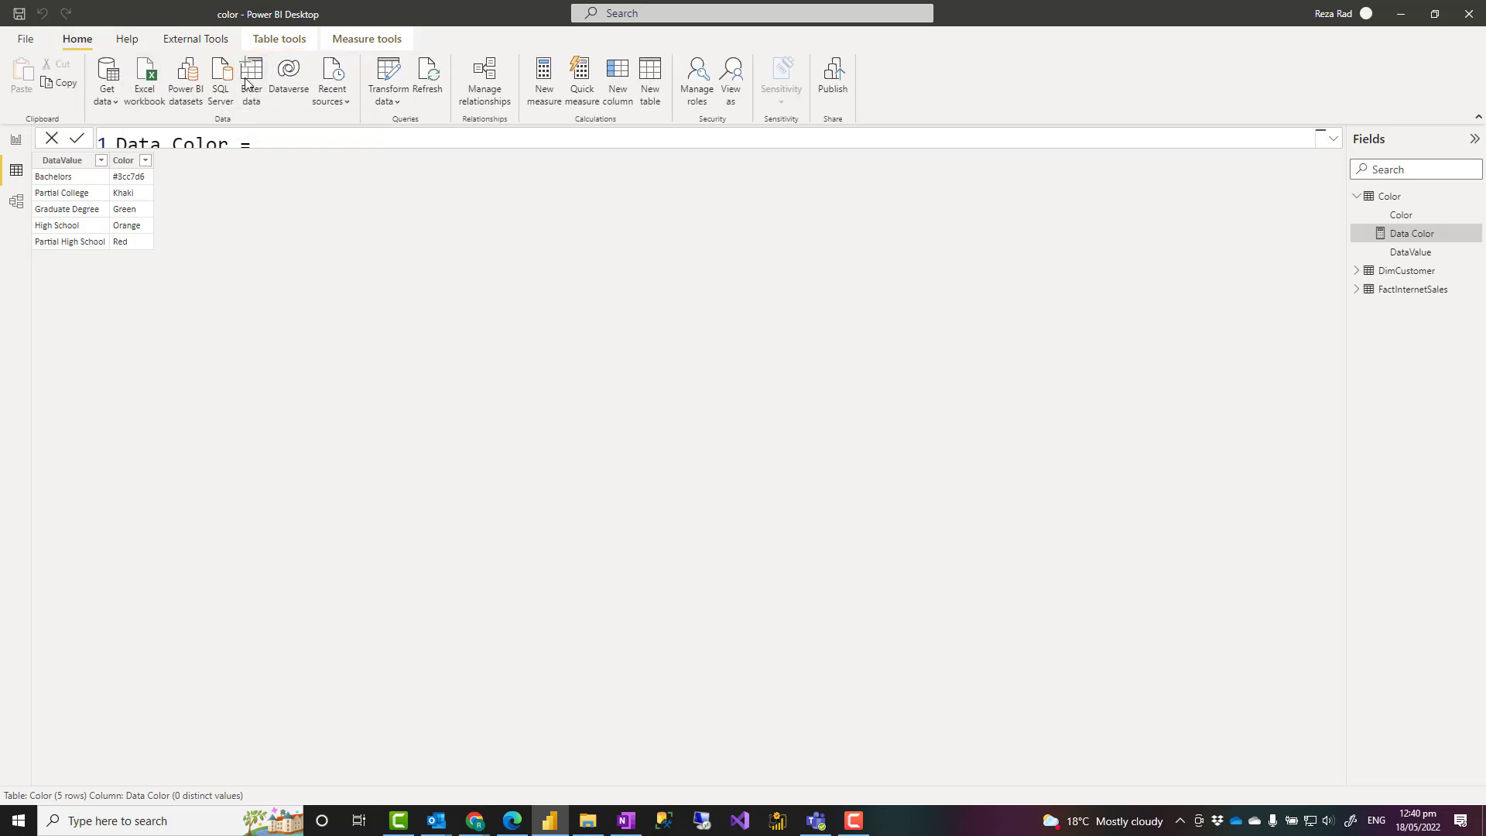
Start and cancel a new Enter data table, then show the model relationship diagram
{"action": "left_click", "coordinate": [248, 84]}
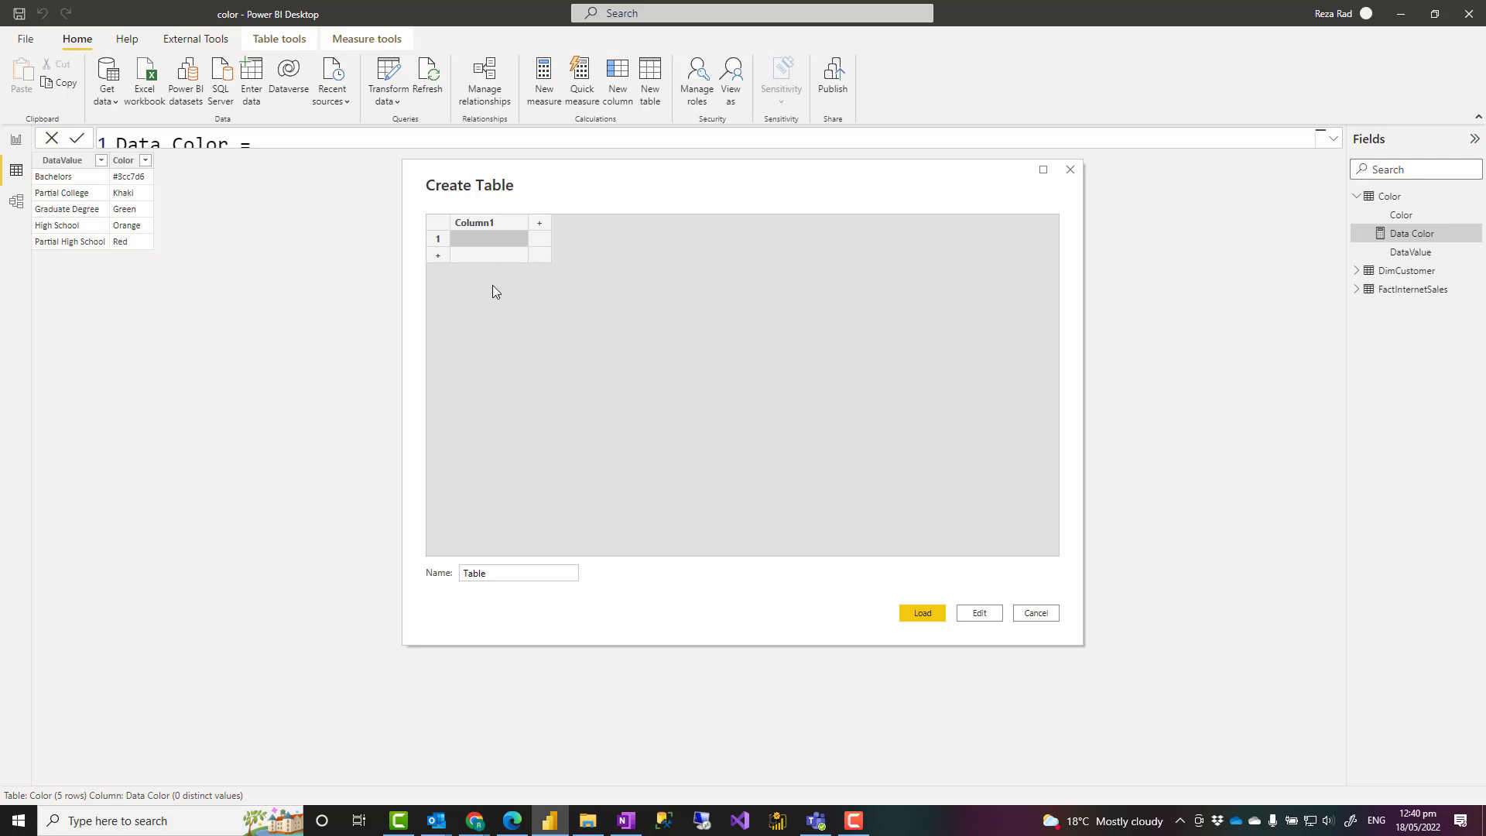
{"action": "left_click", "coordinate": [1051, 617]}
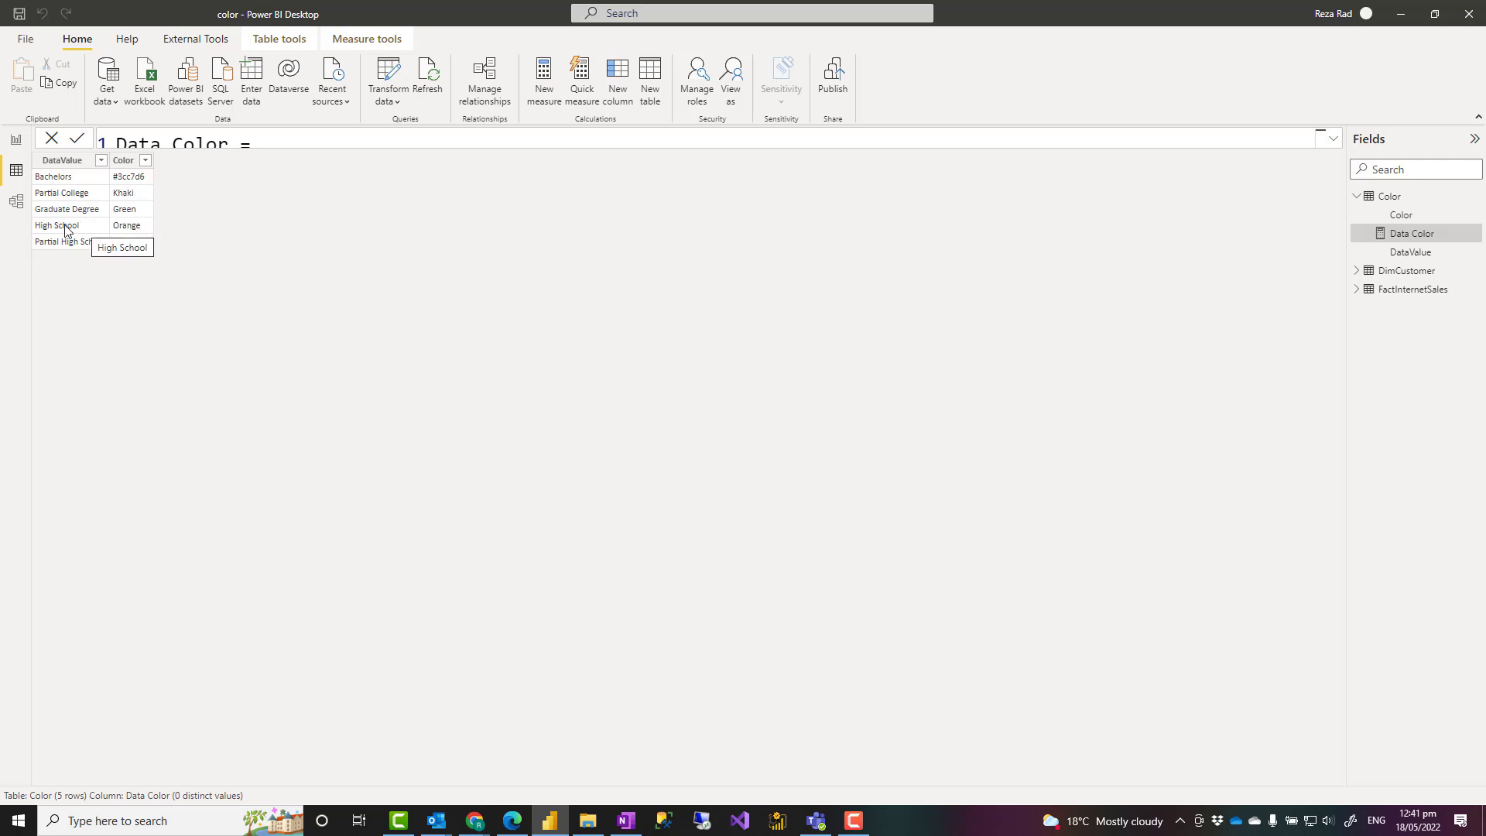
{"action": "left_click", "coordinate": [15, 204]}
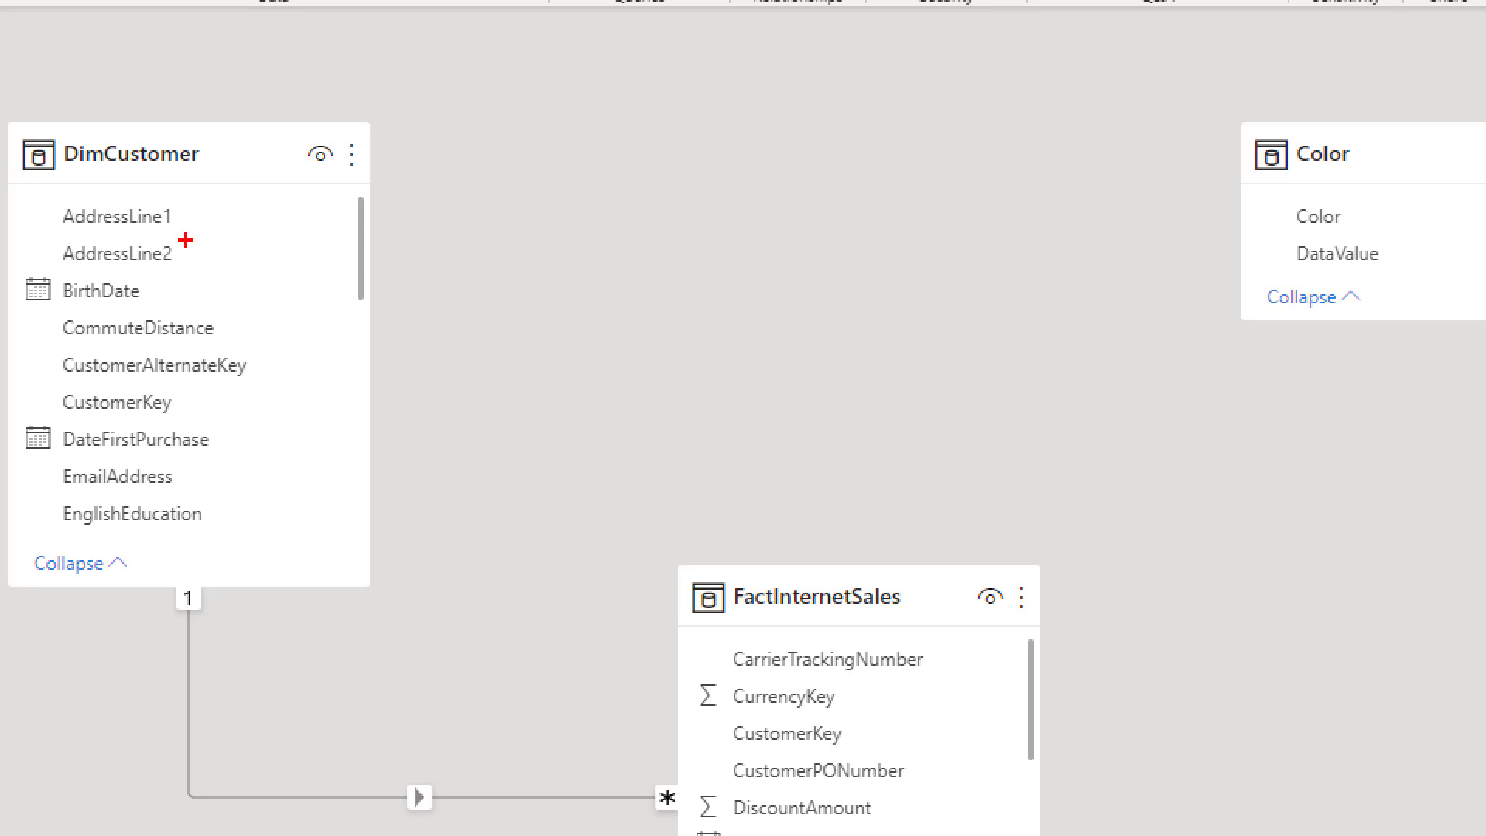
Sketch an EnglishEducation-to-DataValue link, move the Color table left, and return to data view
{"action": "mouse_move", "coordinate": [47, 492]}
{"action": "left_mouse_down"}
{"action": "mouse_move", "coordinate": [59, 508]}
{"action": "mouse_move", "coordinate": [243, 540]}
{"action": "left_mouse_up"}
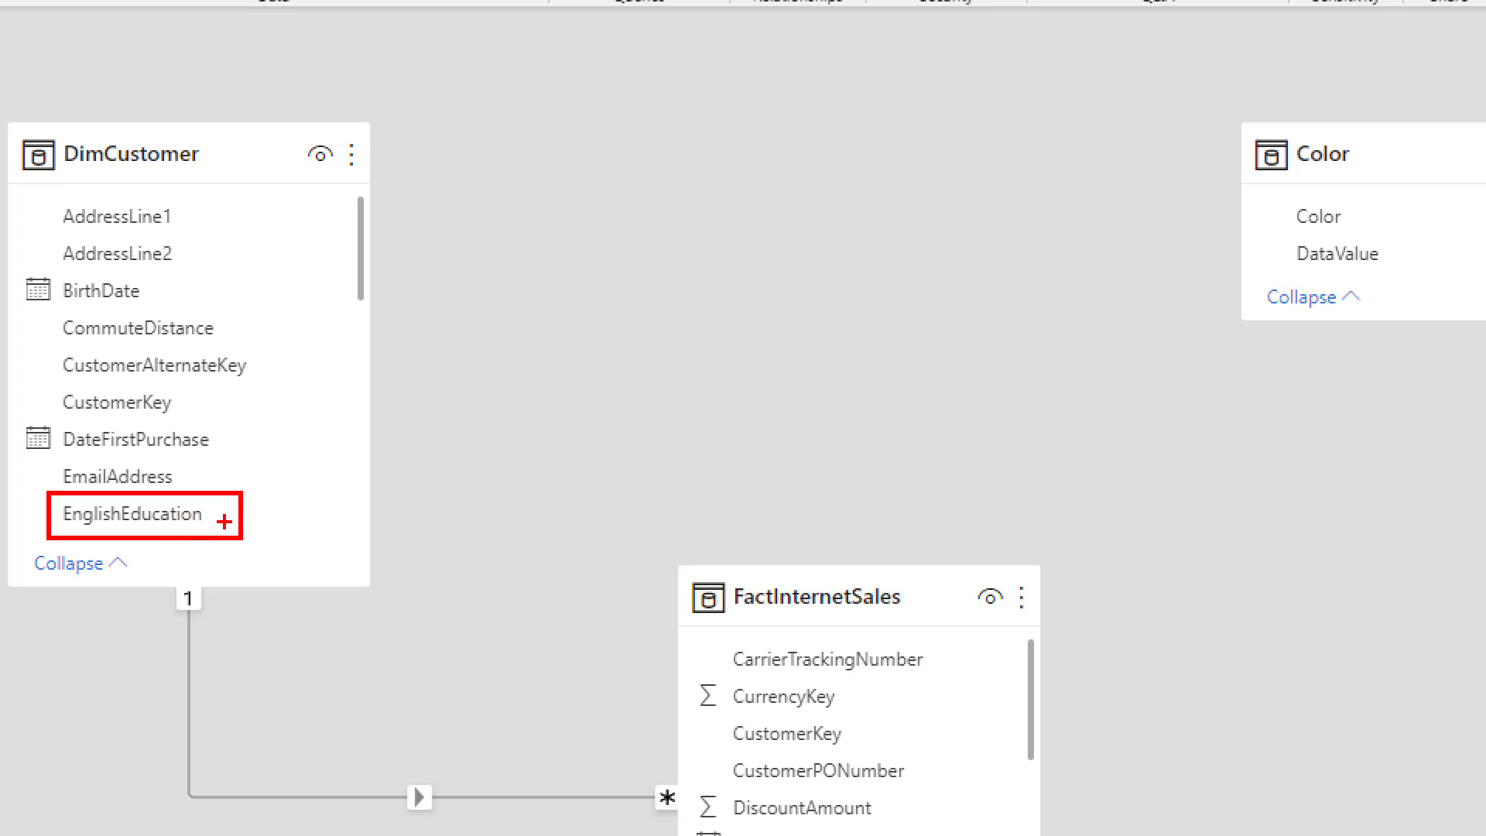
{"action": "mouse_move", "coordinate": [224, 521]}
{"action": "left_mouse_down"}
{"action": "mouse_move", "coordinate": [511, 497]}
{"action": "mouse_move", "coordinate": [1007, 387]}
{"action": "mouse_move", "coordinate": [1287, 265]}
{"action": "left_mouse_up"}
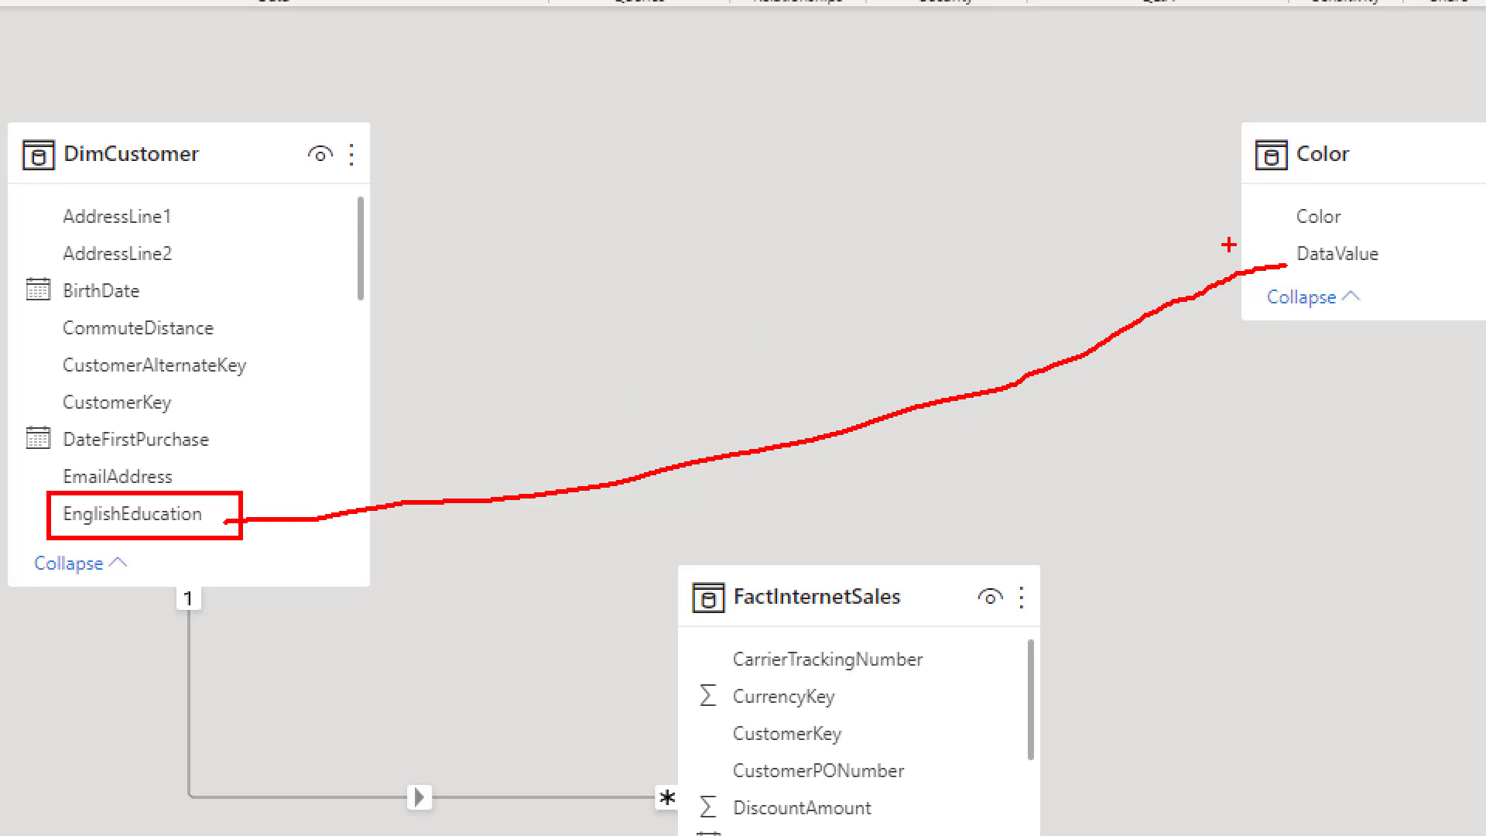
{"action": "left_click_drag", "start_coordinate": [1220, 236], "coordinate": [1209, 264]}
{"action": "mouse_move", "coordinate": [408, 455]}
{"action": "left_mouse_down"}
{"action": "mouse_move", "coordinate": [378, 482]}
{"action": "mouse_move", "coordinate": [389, 458]}
{"action": "mouse_move", "coordinate": [408, 494]}
{"action": "left_mouse_up"}
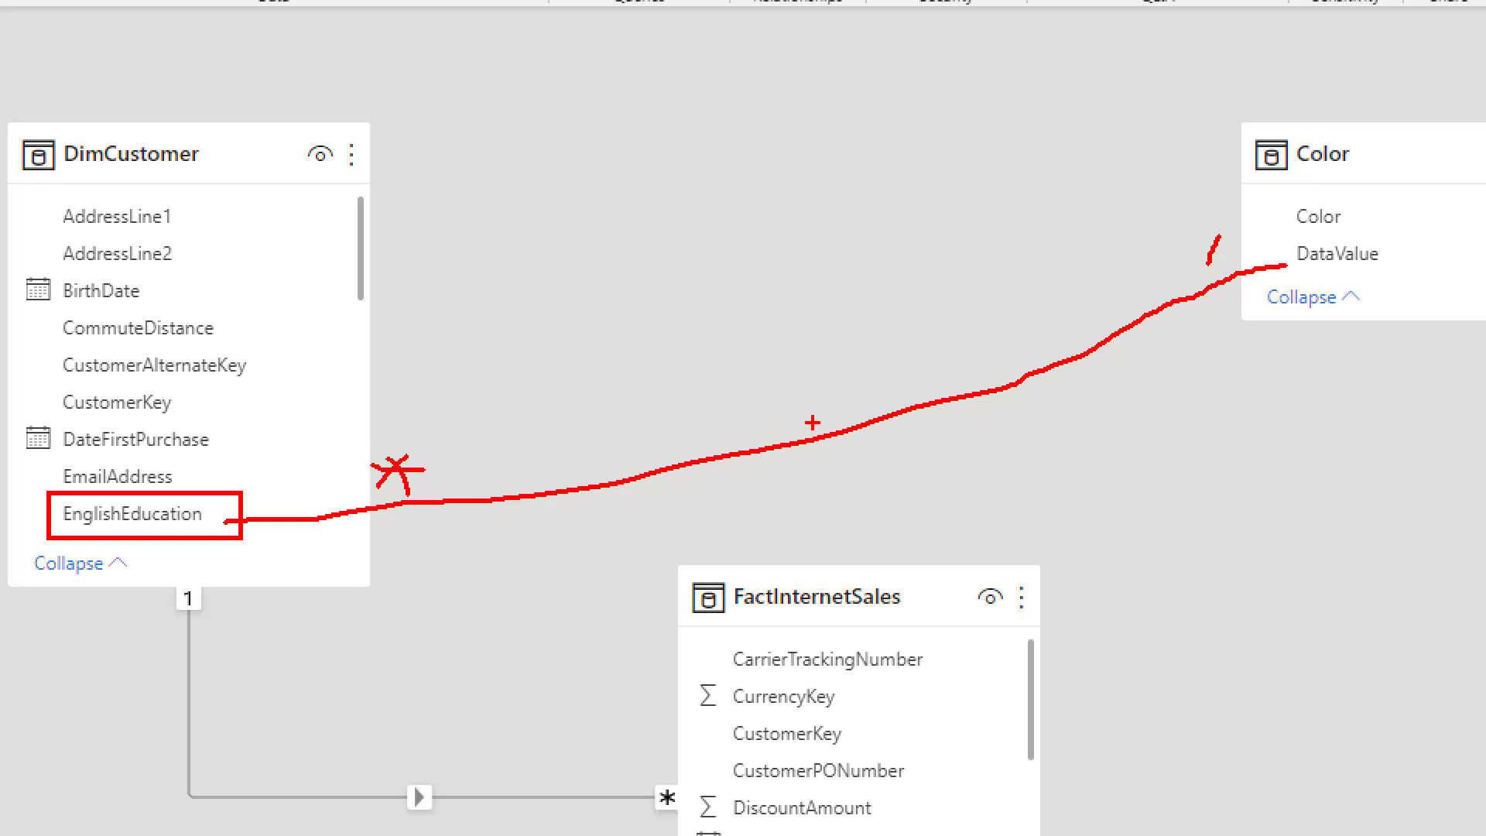
{"action": "mouse_move", "coordinate": [830, 401]}
{"action": "left_mouse_down"}
{"action": "mouse_move", "coordinate": [775, 449]}
{"action": "mouse_move", "coordinate": [811, 465]}
{"action": "left_mouse_up"}
{"action": "mouse_move", "coordinate": [865, 387]}
{"action": "left_mouse_down"}
{"action": "mouse_move", "coordinate": [945, 409]}
{"action": "mouse_move", "coordinate": [897, 464]}
{"action": "left_mouse_up"}
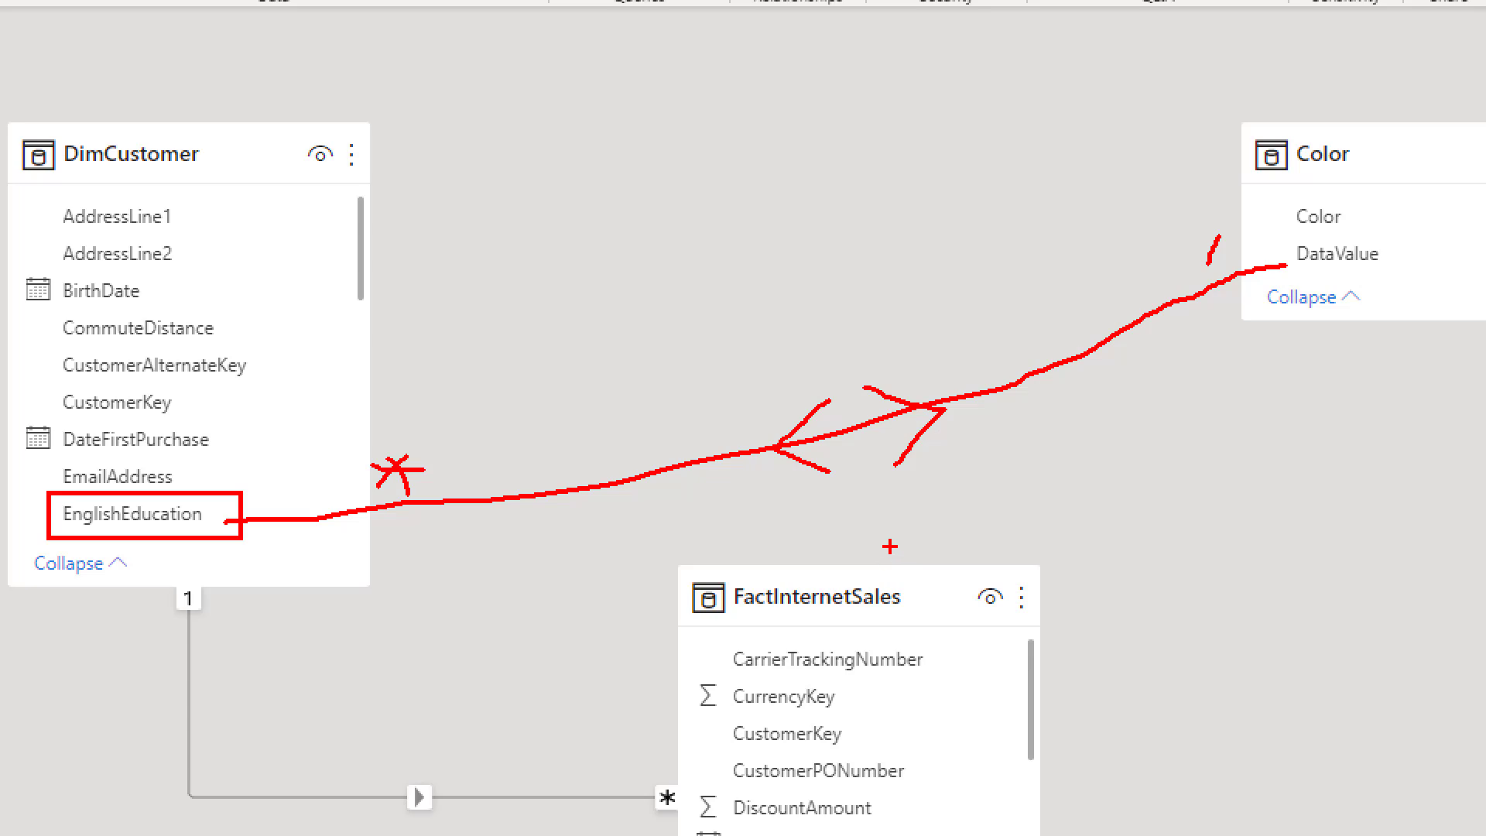
{"action": "key", "text": "Escape"}
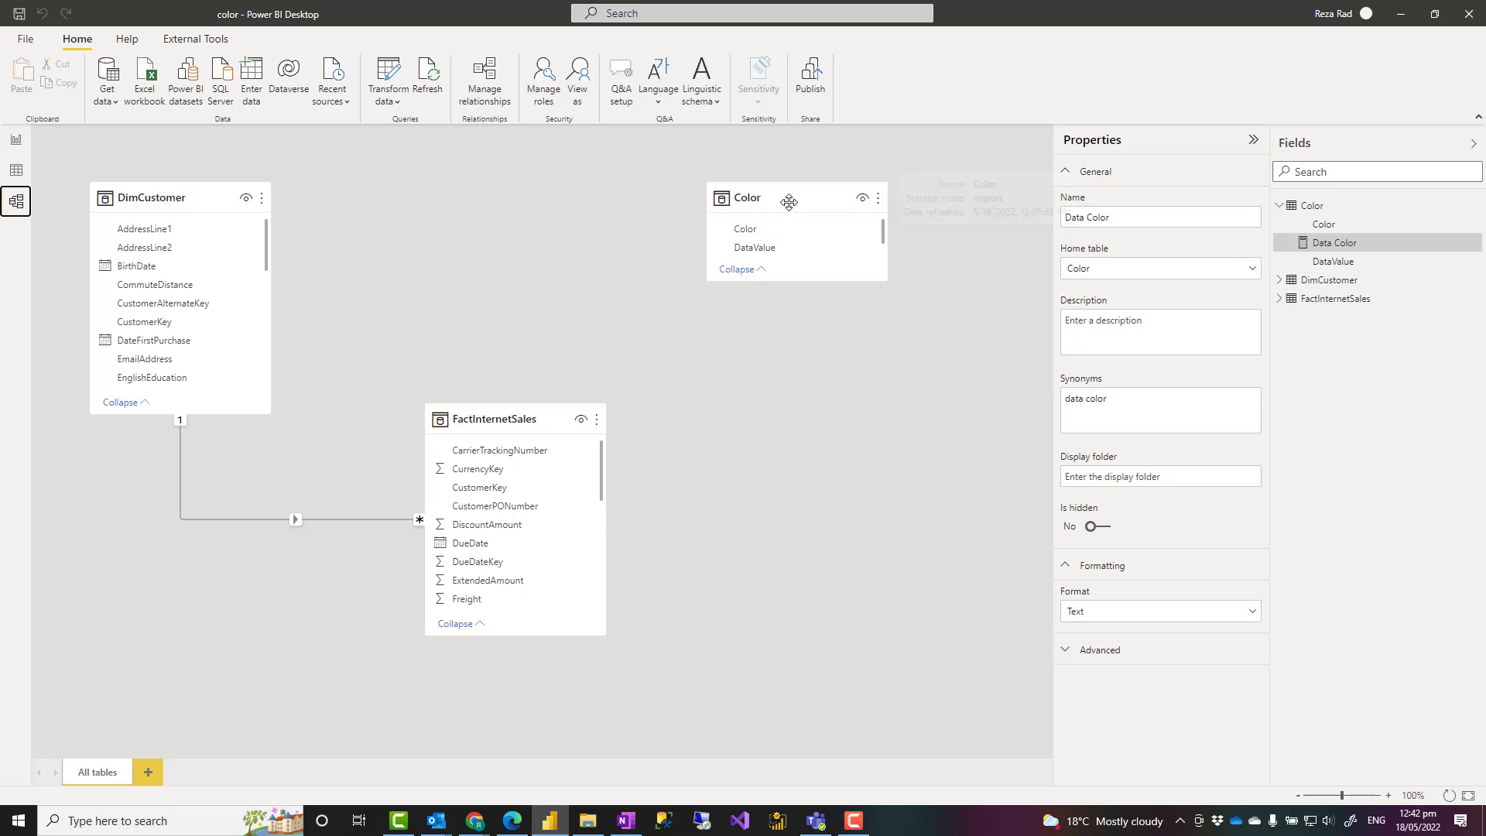
{"action": "left_click_drag", "start_coordinate": [787, 202], "coordinate": [619, 210]}
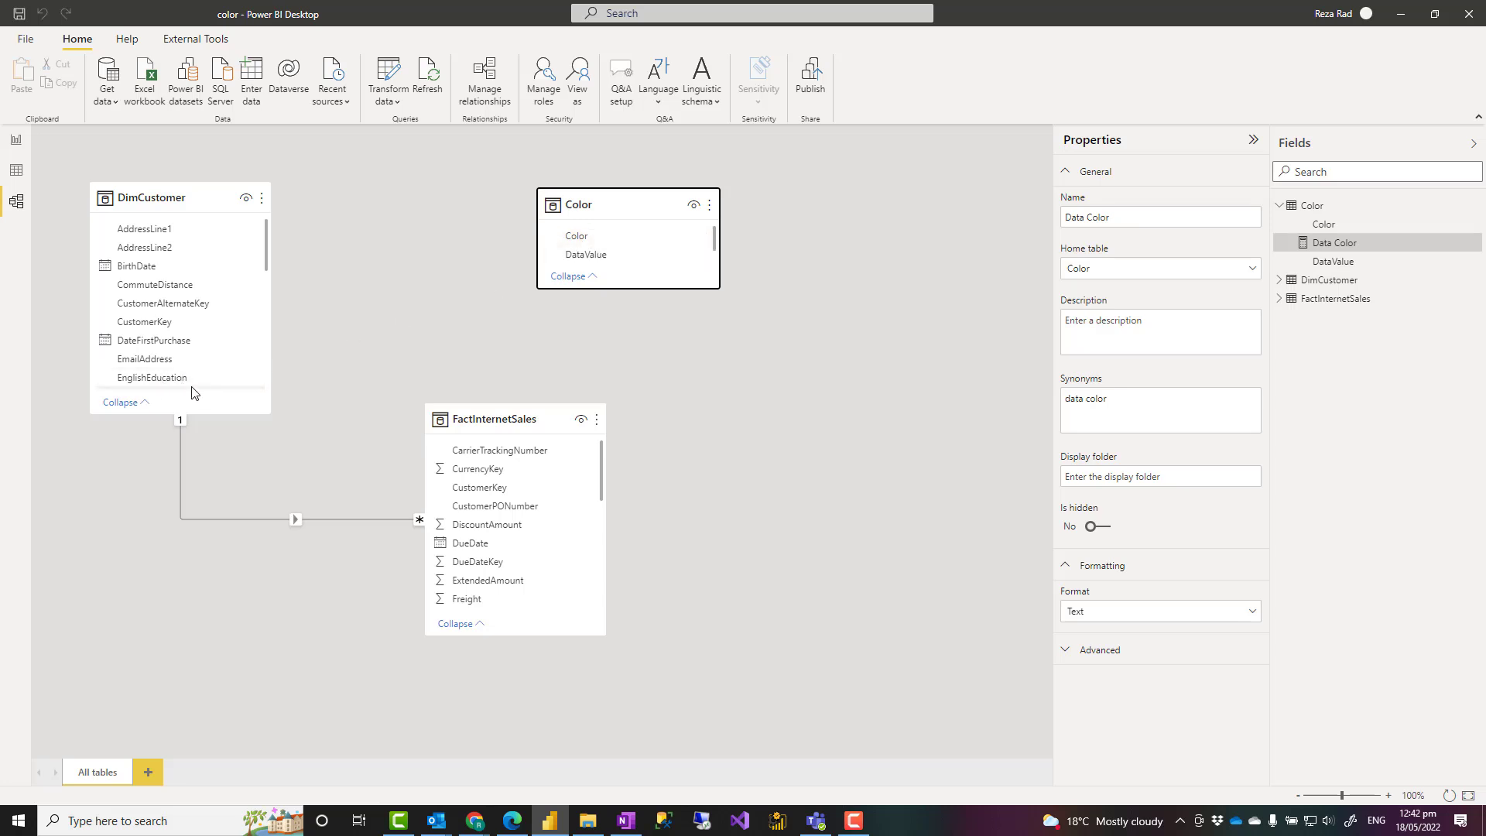
{"action": "left_click", "coordinate": [17, 170]}
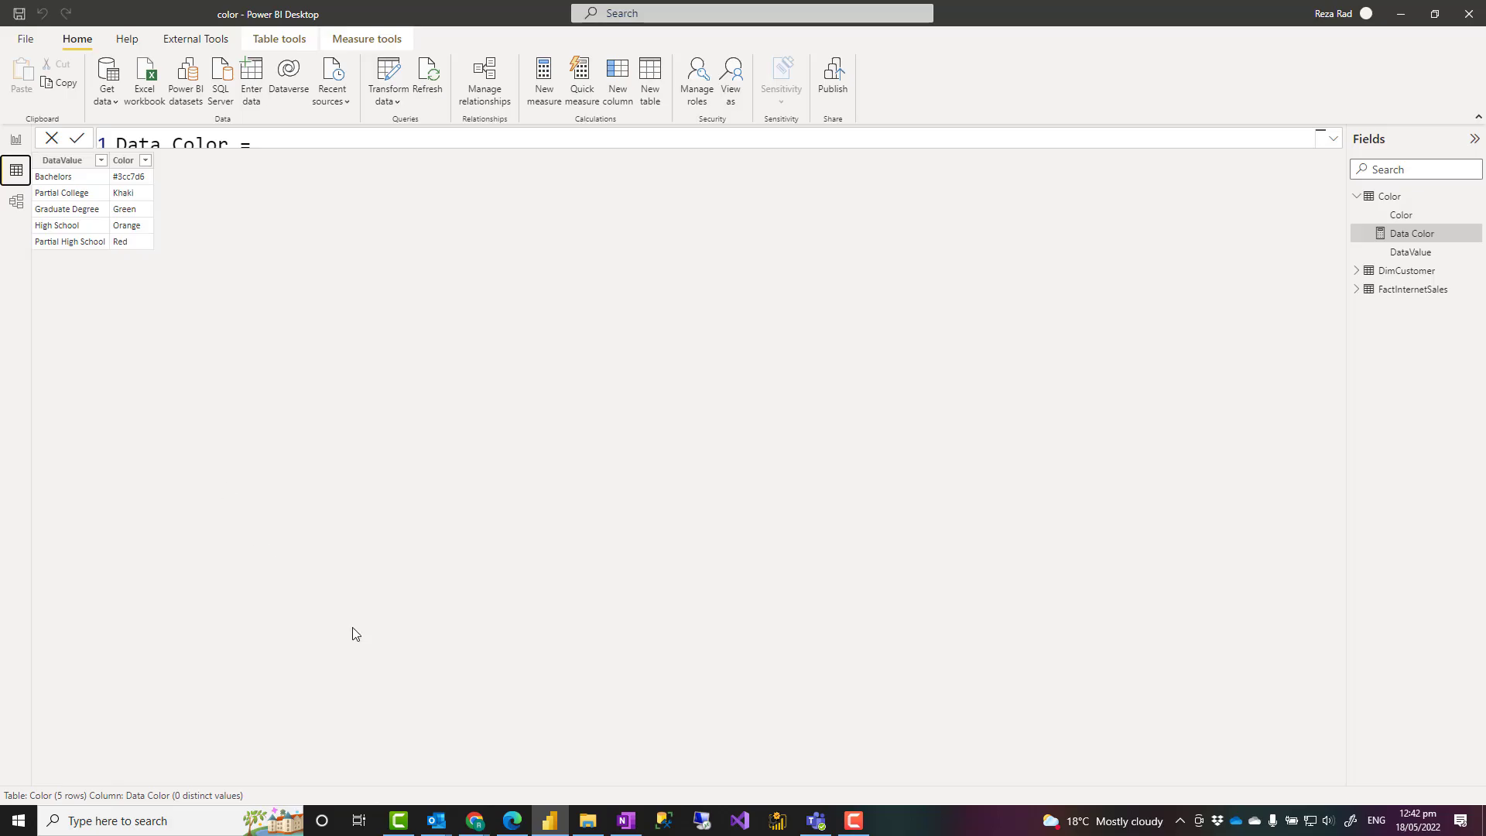
Add Page 4 with an enlarged, centred SalesAmount by EnglishEducation column chart
{"action": "left_click", "coordinate": [15, 141]}
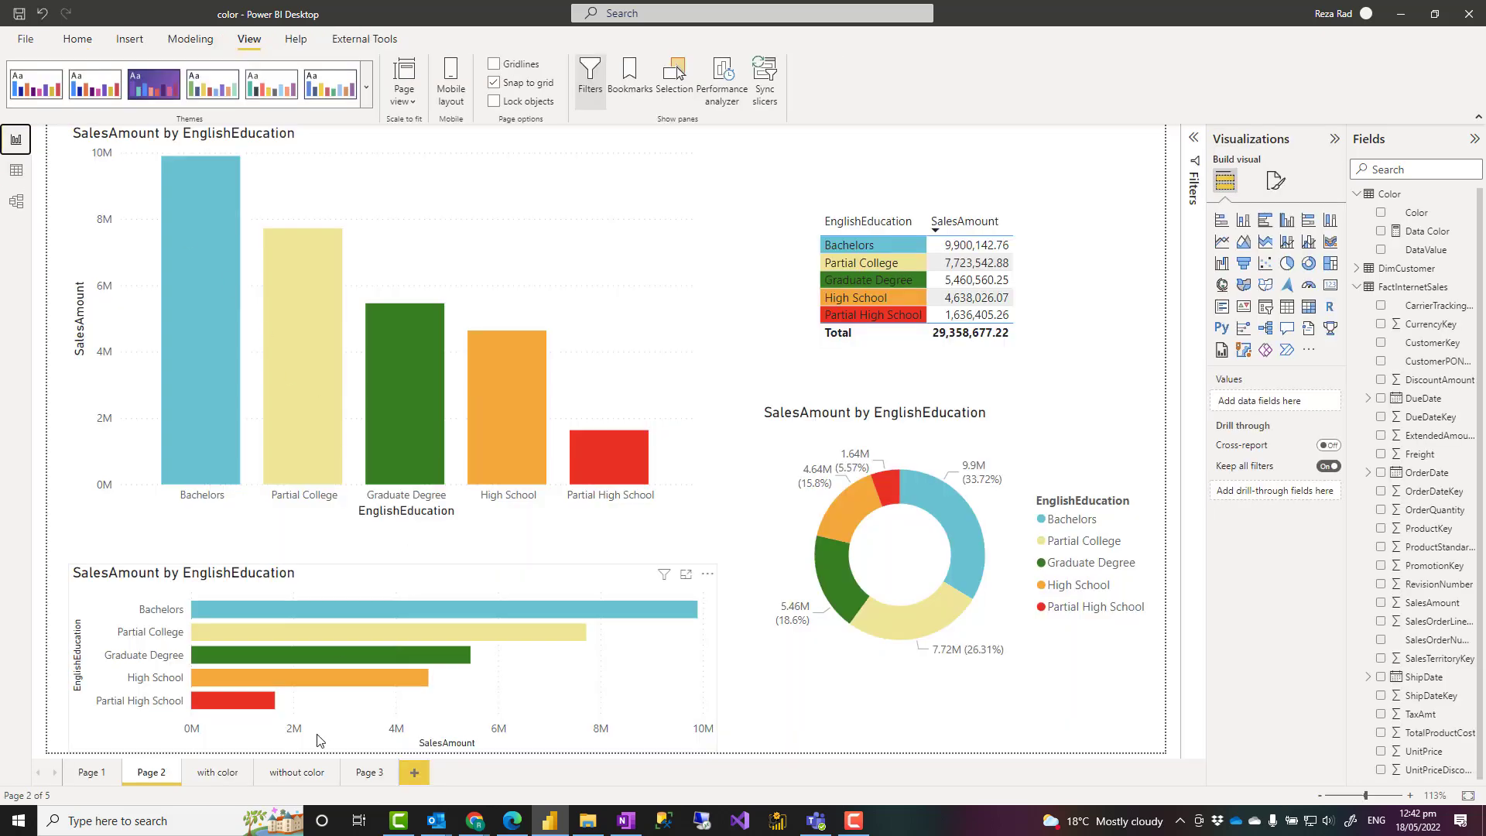
{"action": "left_click", "coordinate": [414, 772]}
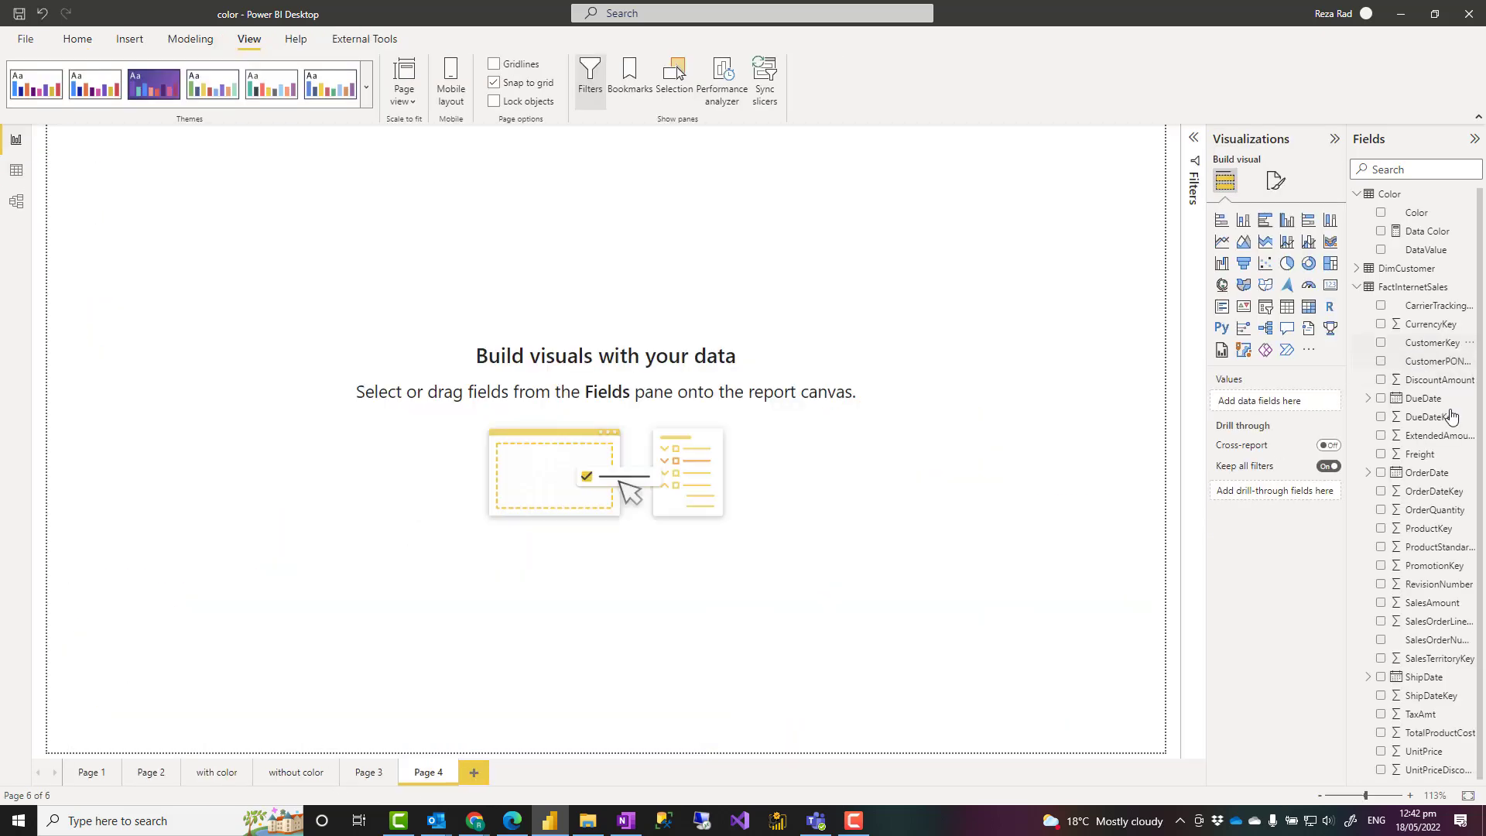
{"action": "left_click", "coordinate": [1383, 604]}
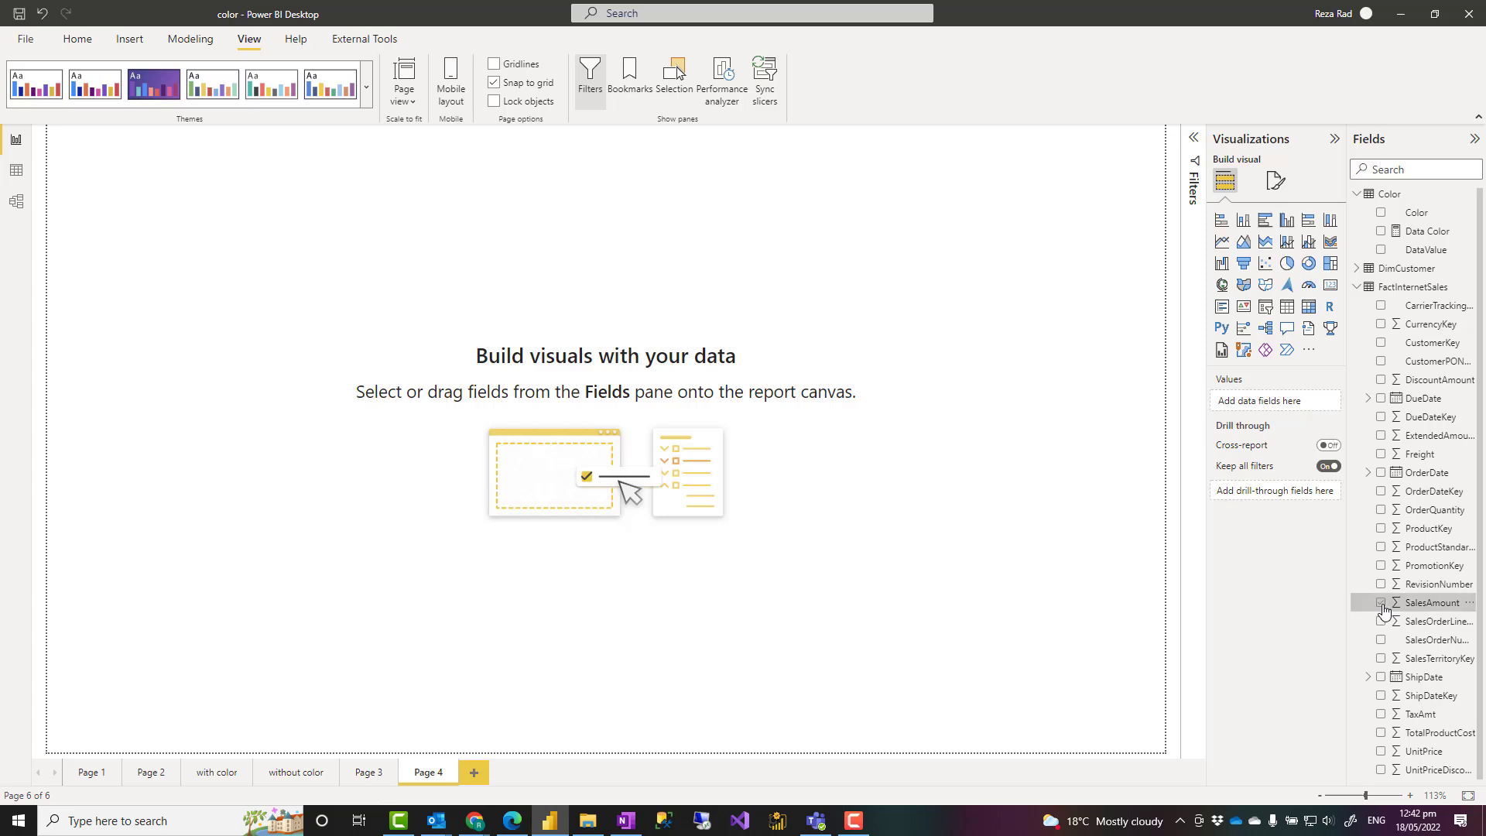
{"action": "left_click", "coordinate": [1358, 271]}
{"action": "left_click", "coordinate": [1381, 435]}
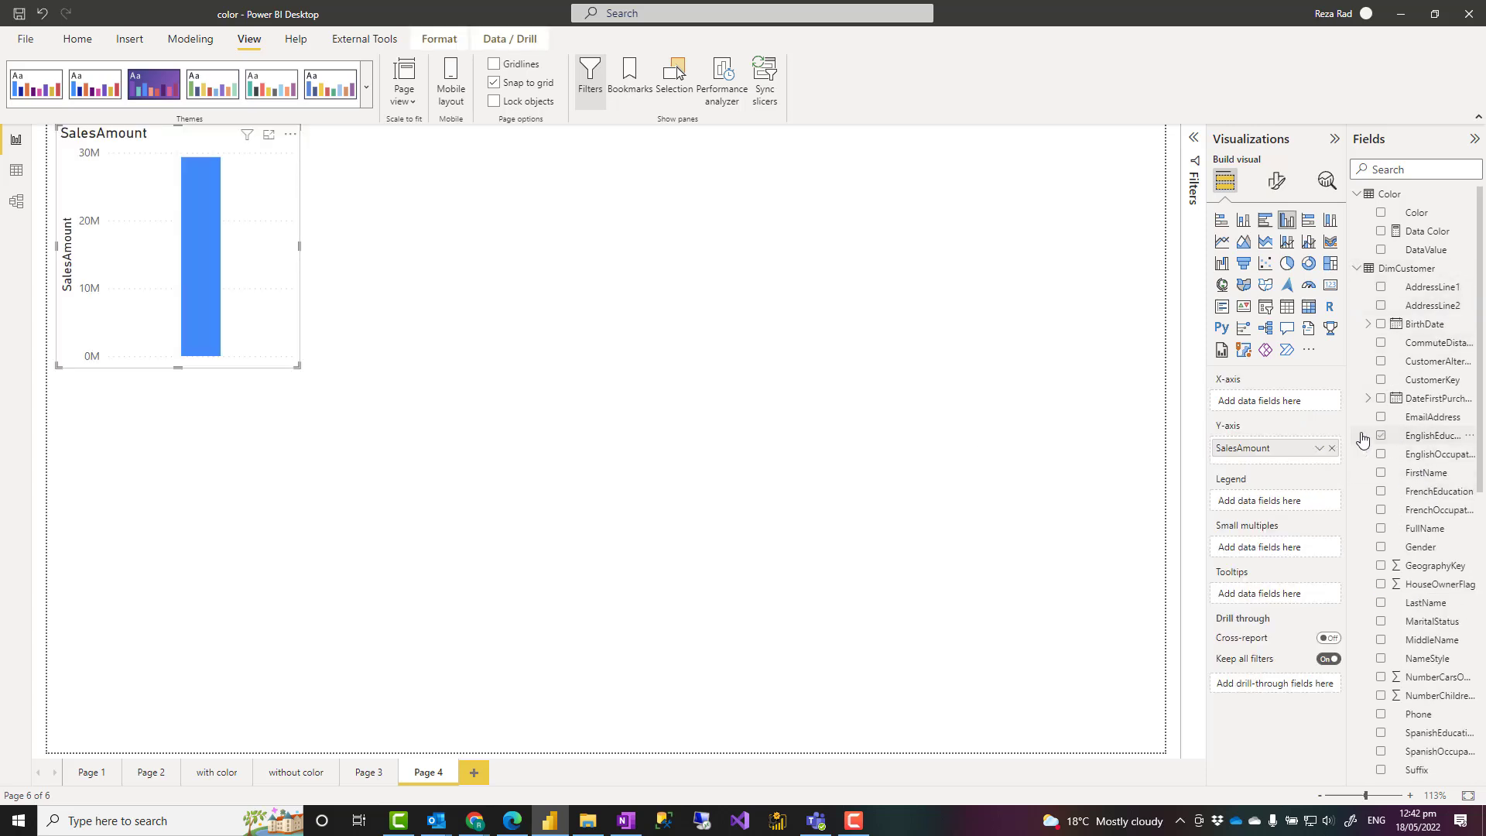
{"action": "left_click_drag", "start_coordinate": [297, 366], "coordinate": [924, 614]}
{"action": "left_click_drag", "start_coordinate": [852, 459], "coordinate": [940, 540]}
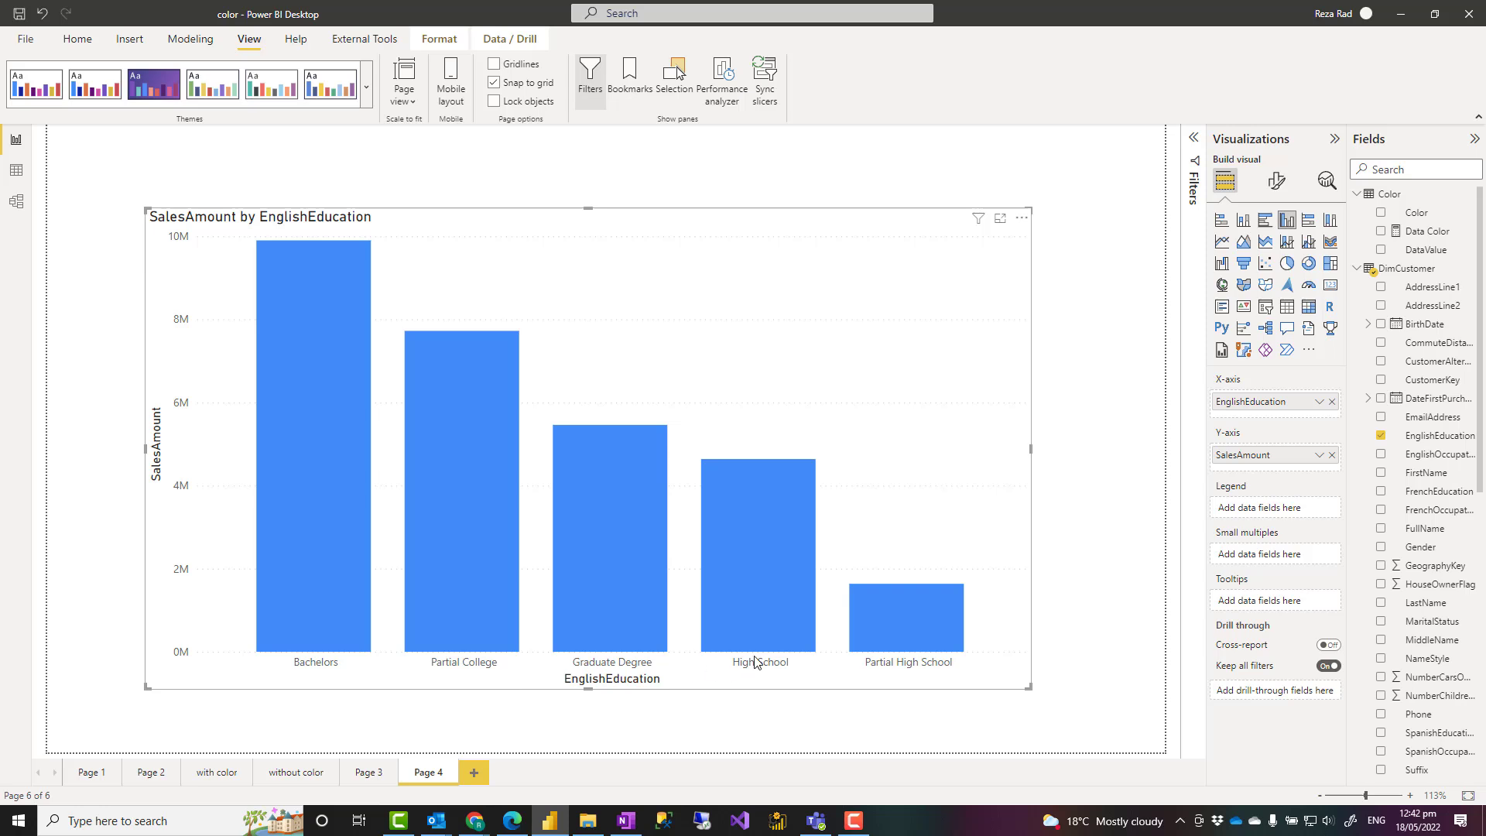
Open the Data Color measure and highlight its SELECTEDVALUE and LOOKUPVALUE expressions
{"action": "left_click", "coordinate": [1427, 232]}
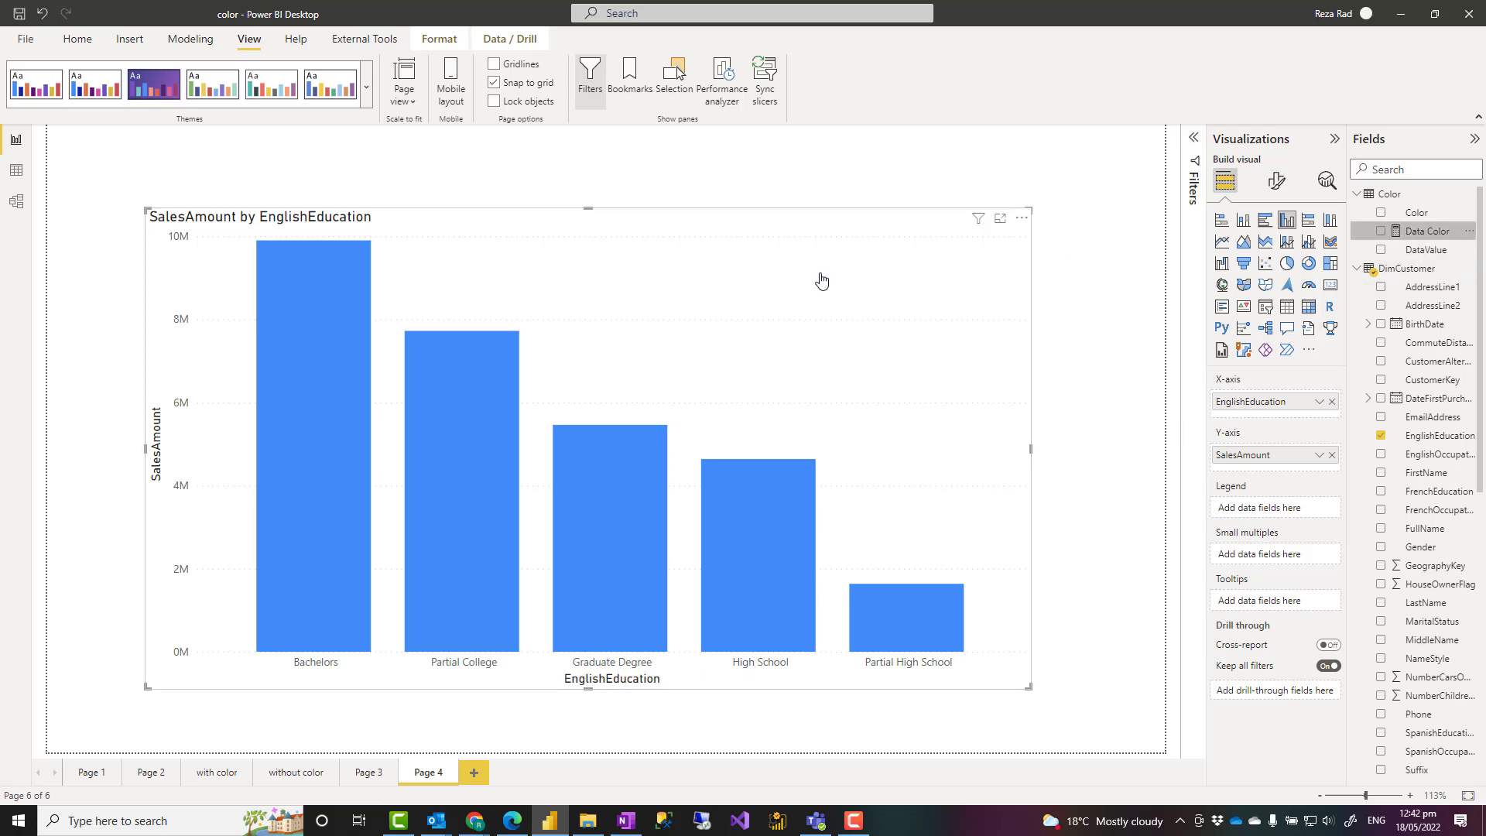
{"action": "scroll", "coordinate": [226, 179], "scroll_direction": "up", "scroll_amount": 5, "text": "ctrl"}
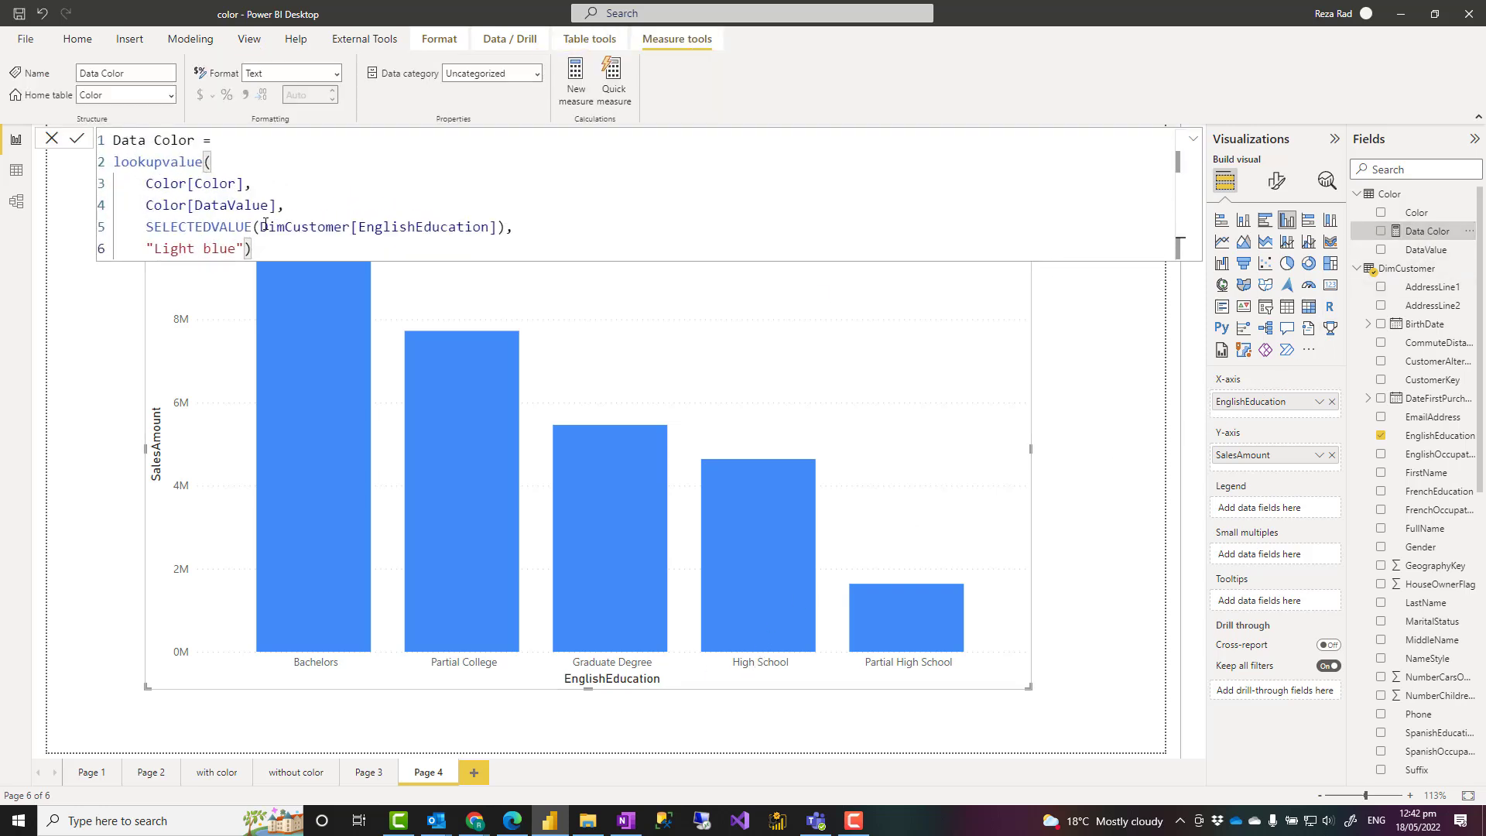
{"action": "scroll", "coordinate": [277, 237], "scroll_direction": "up", "scroll_amount": 2, "text": "ctrl"}
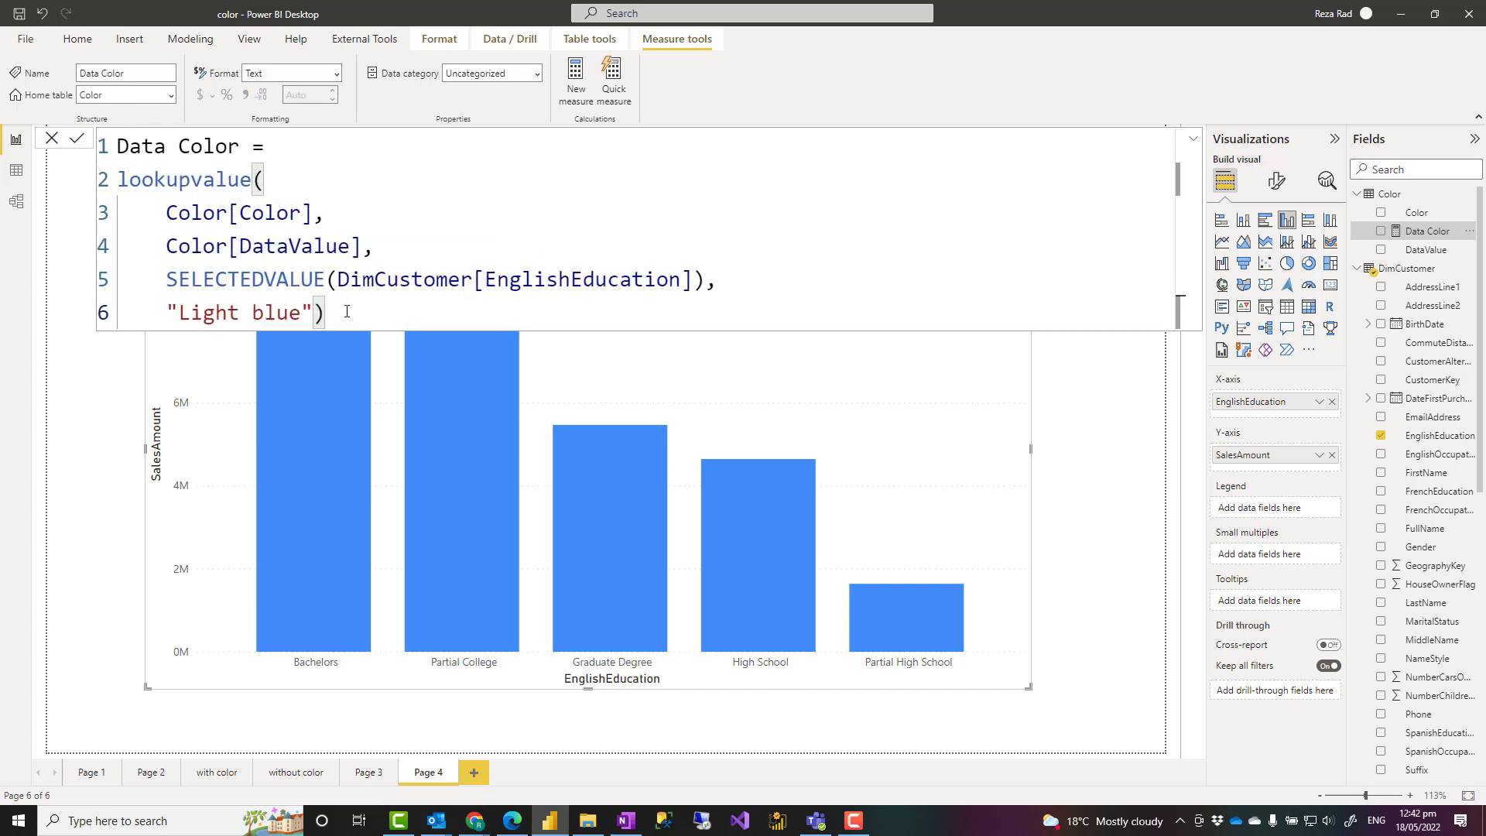
{"action": "double_click", "coordinate": [218, 281]}
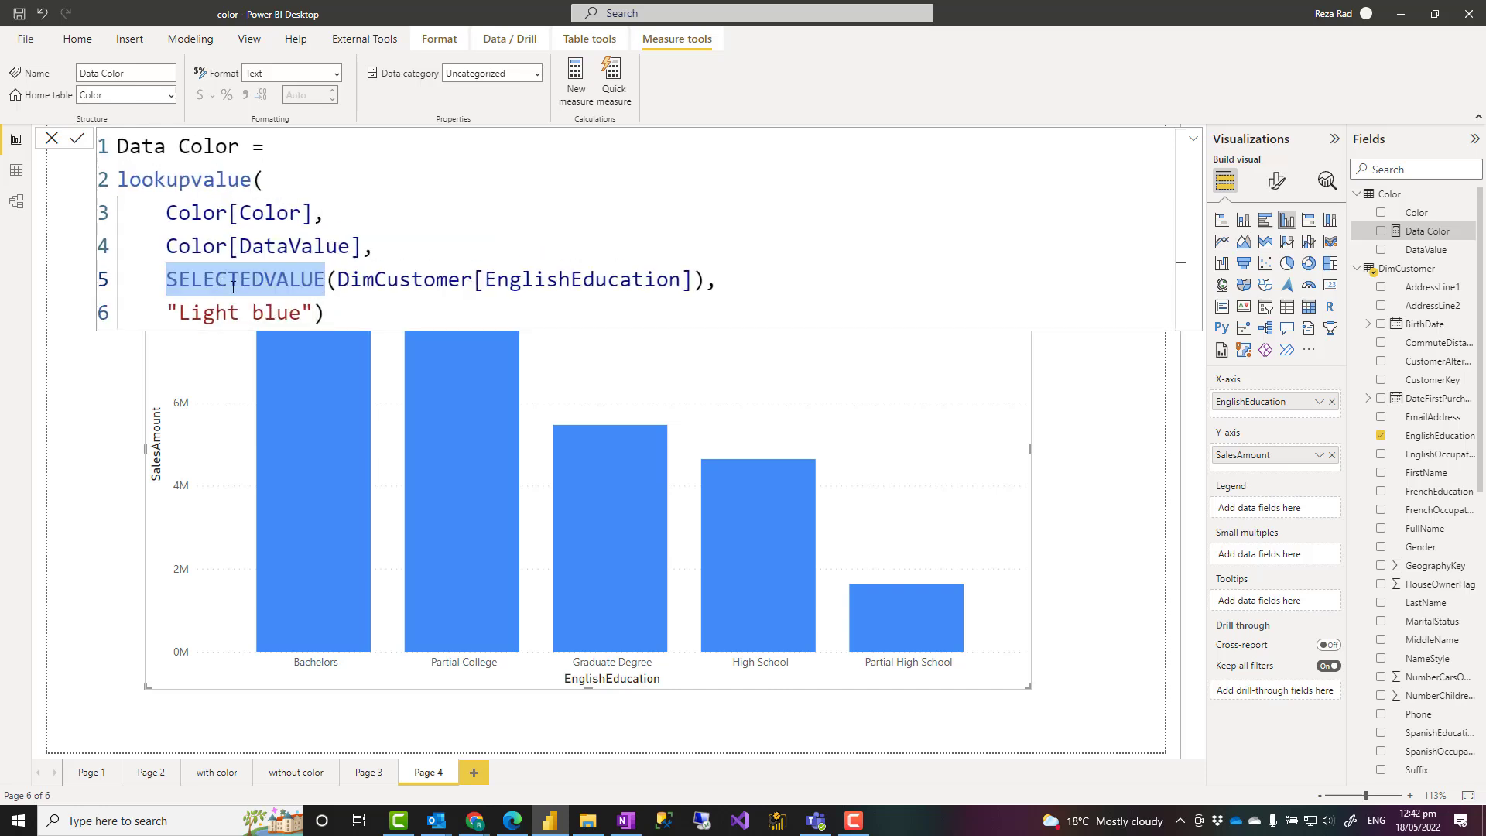
{"action": "left_click", "coordinate": [164, 281]}
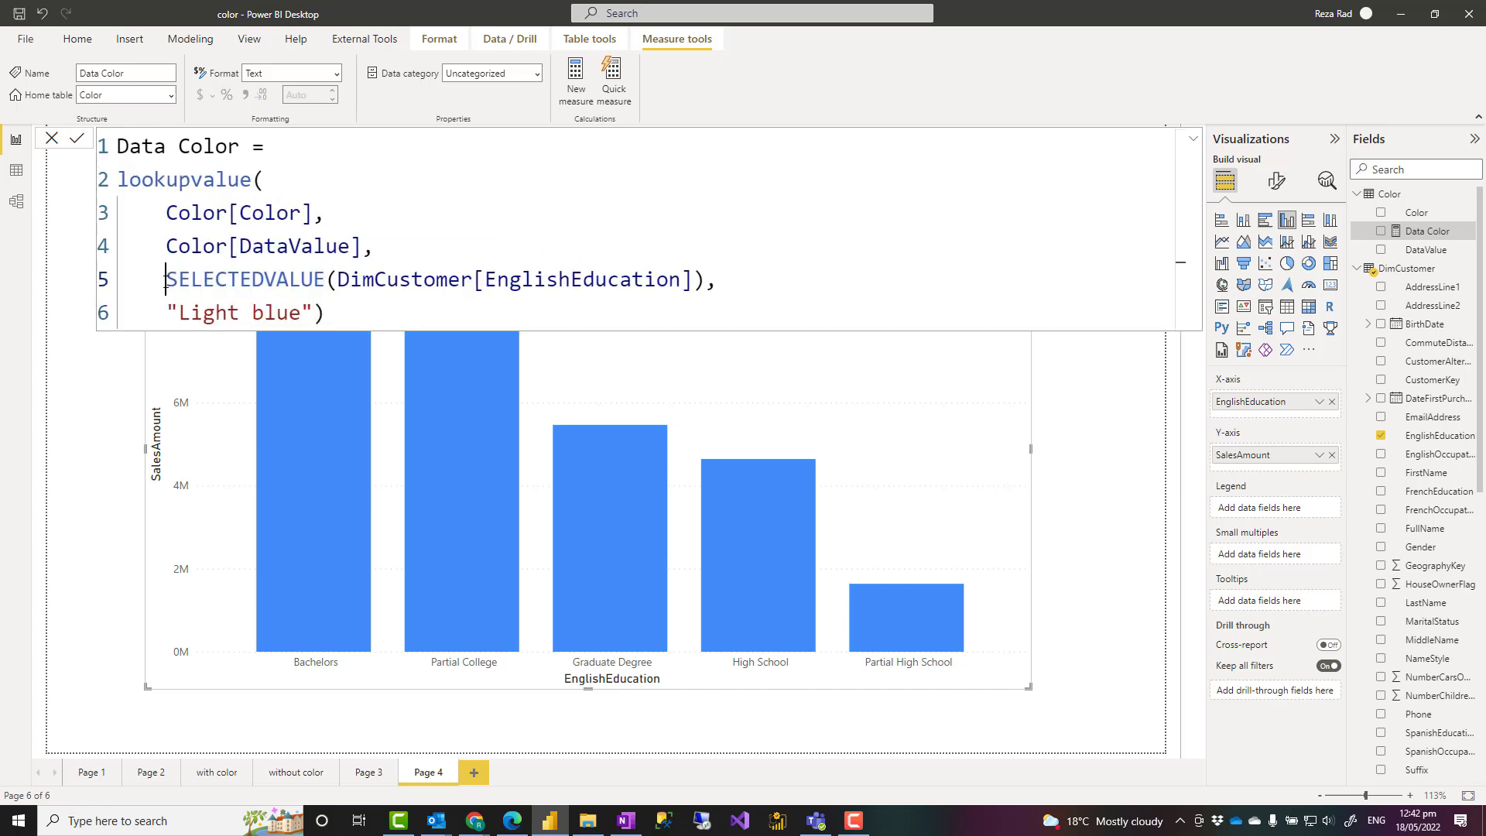
{"action": "left_click", "coordinate": [704, 281], "text": "shift"}
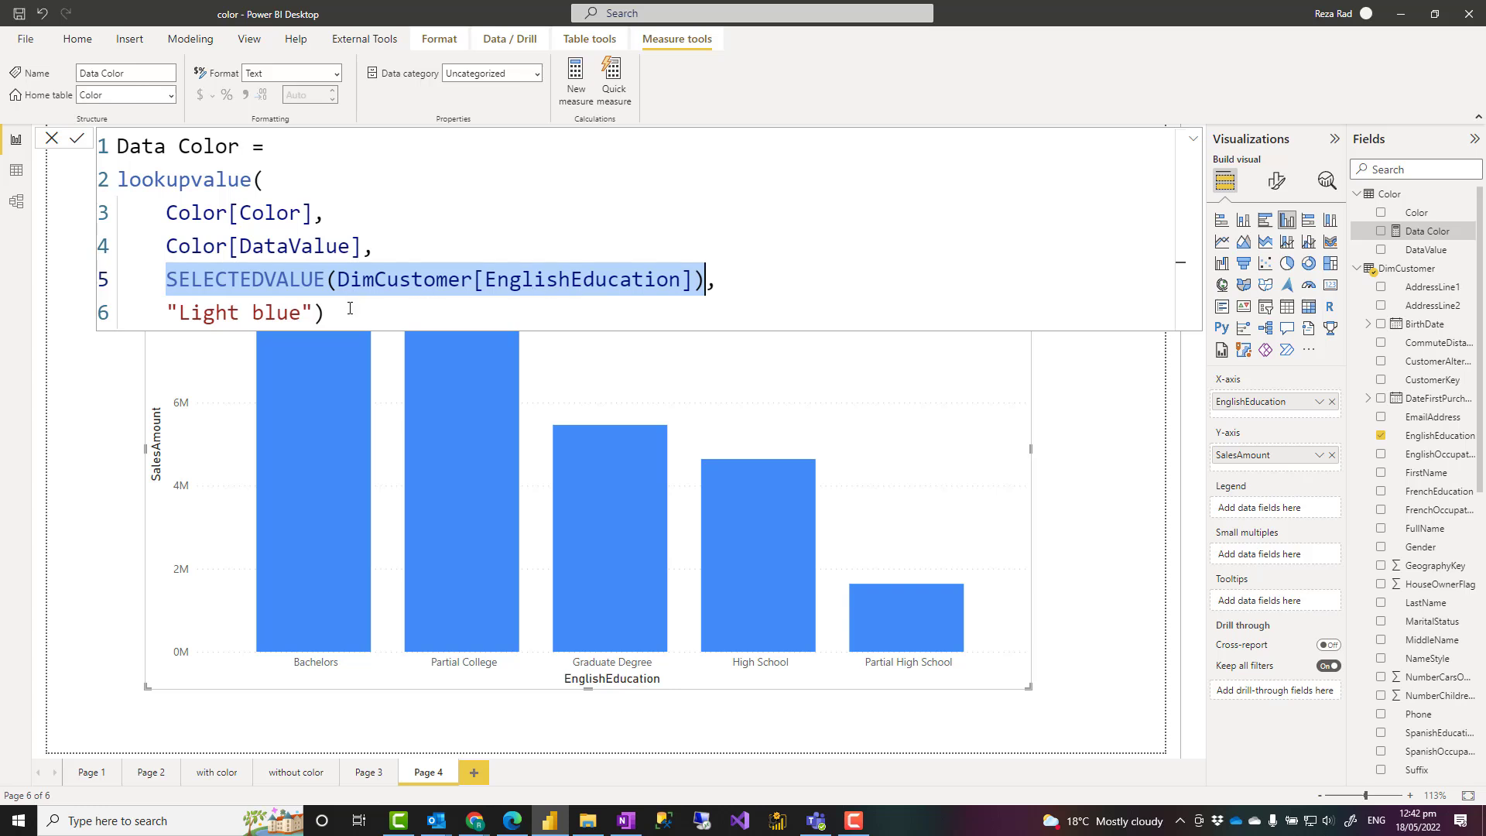
{"action": "left_click_drag", "start_coordinate": [120, 179], "coordinate": [327, 314]}
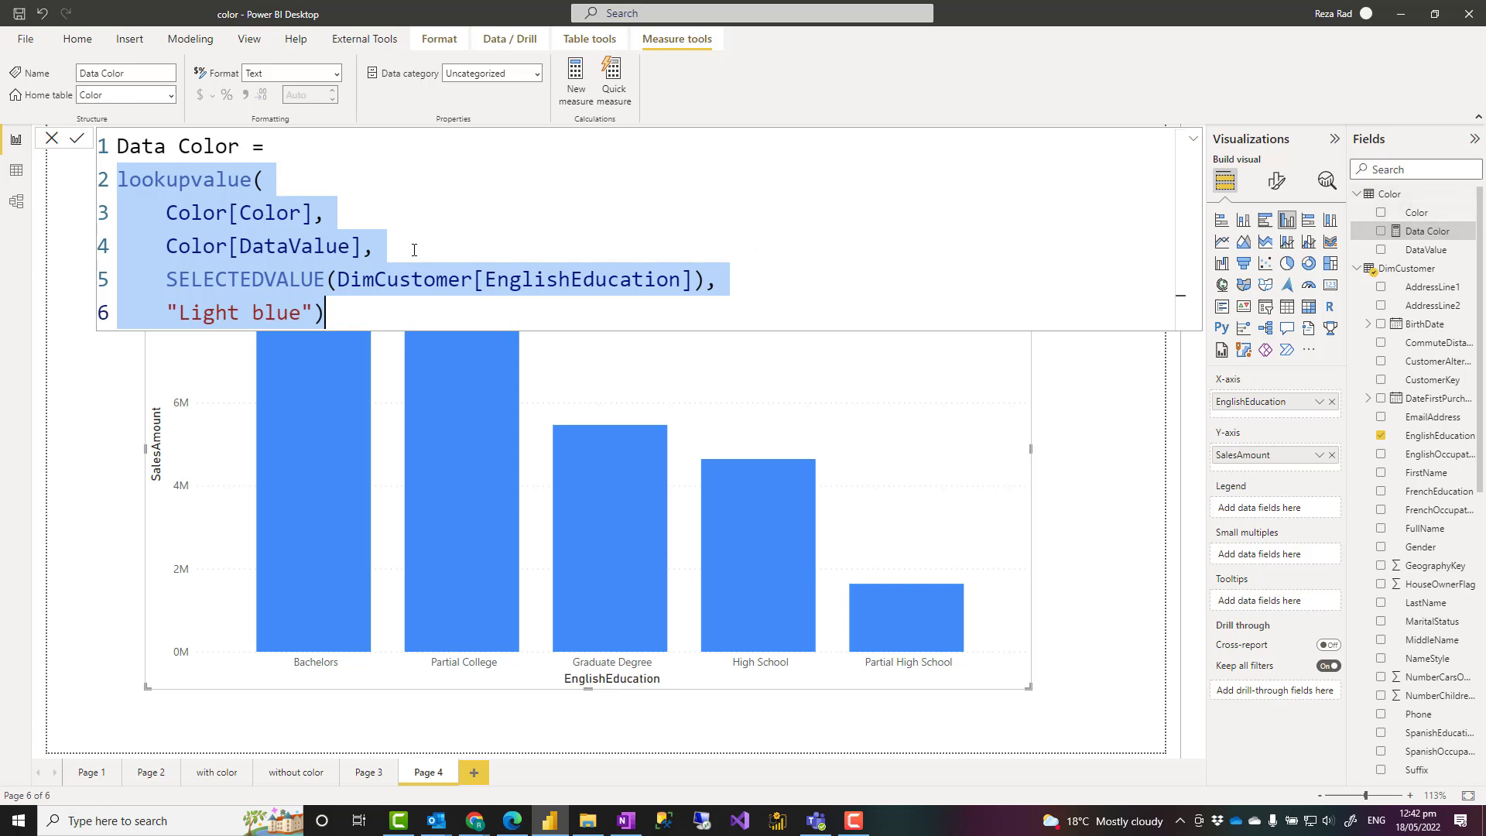
Highlight the Color, DataValue, EnglishEducation arguments and 'Light blue' fallback, then collapse the formula bar
{"action": "double_click", "coordinate": [266, 213]}
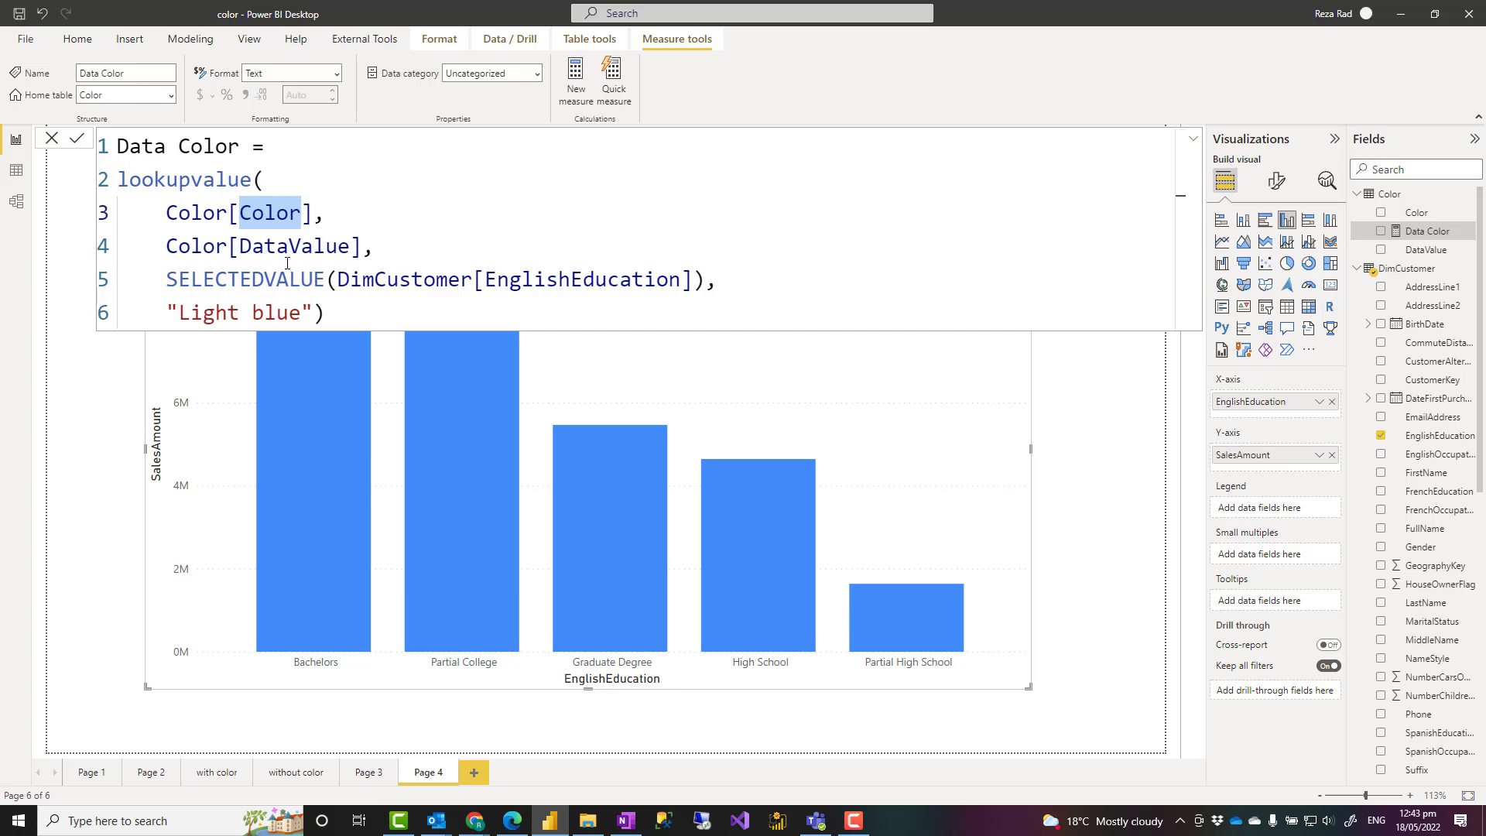
{"action": "double_click", "coordinate": [264, 247]}
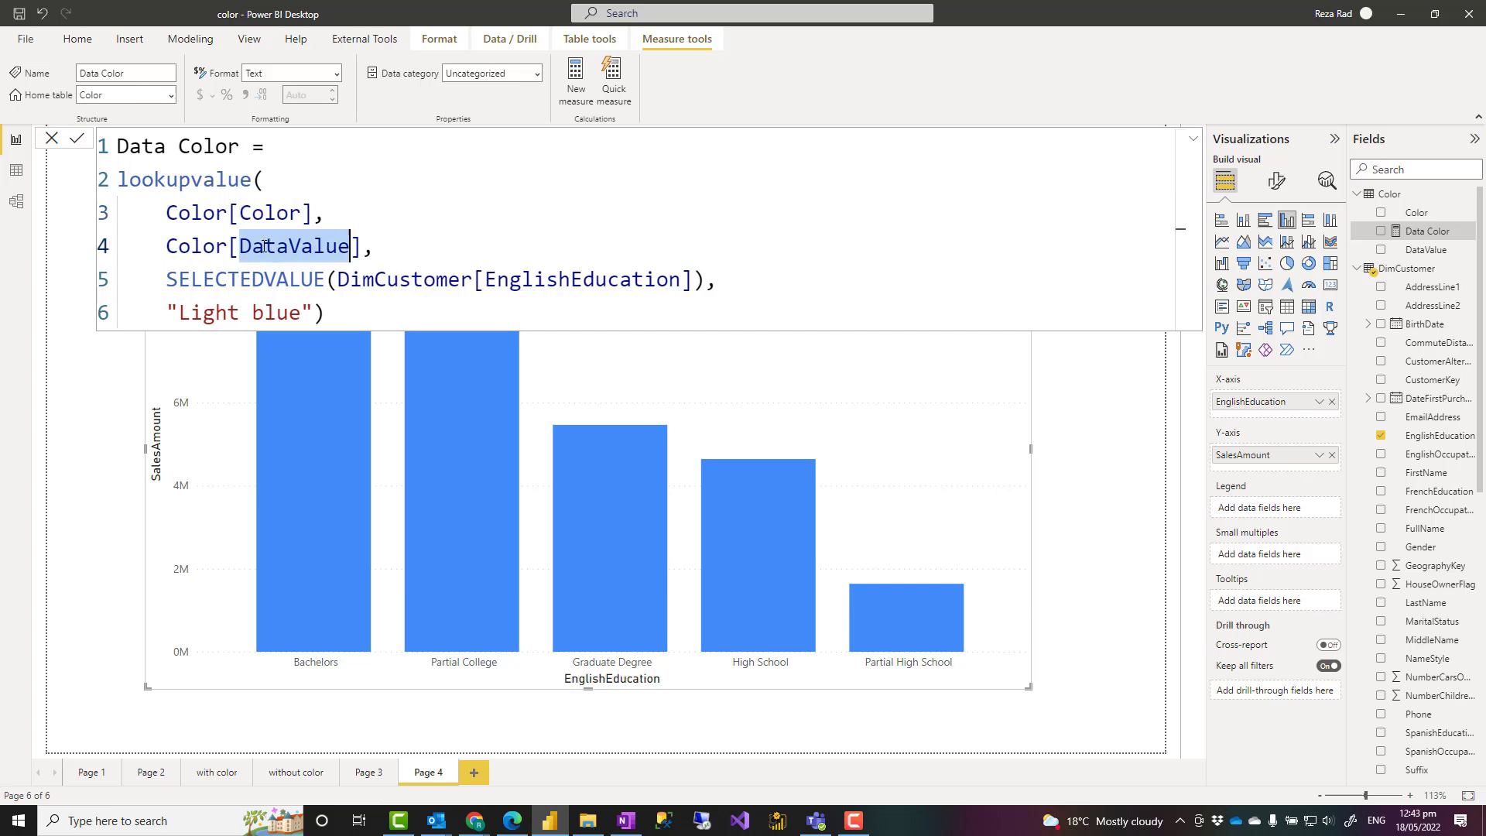
{"action": "double_click", "coordinate": [596, 279]}
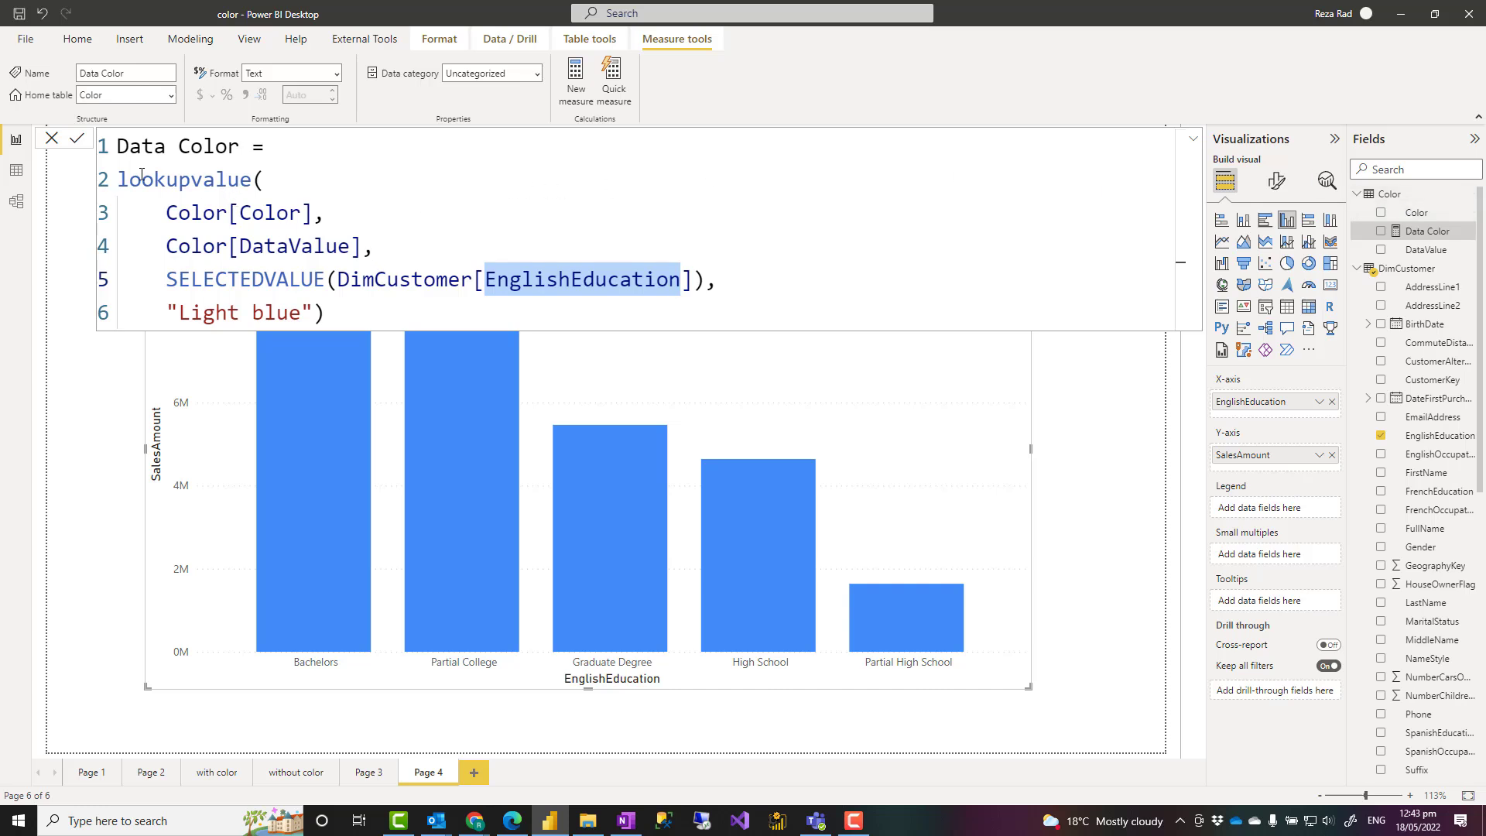
{"action": "left_click_drag", "start_coordinate": [119, 179], "coordinate": [350, 309]}
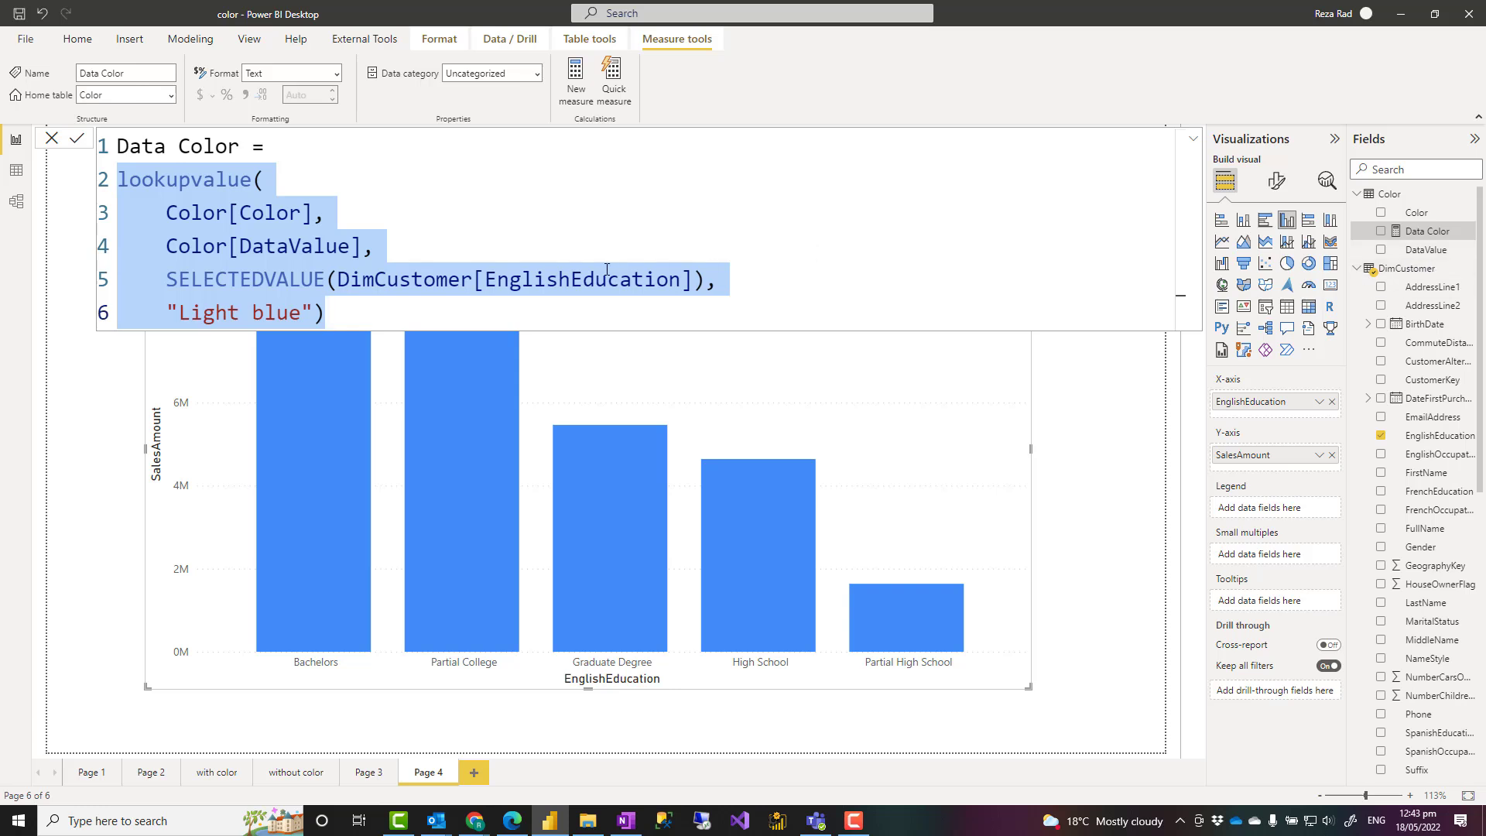
{"action": "left_click", "coordinate": [360, 312]}
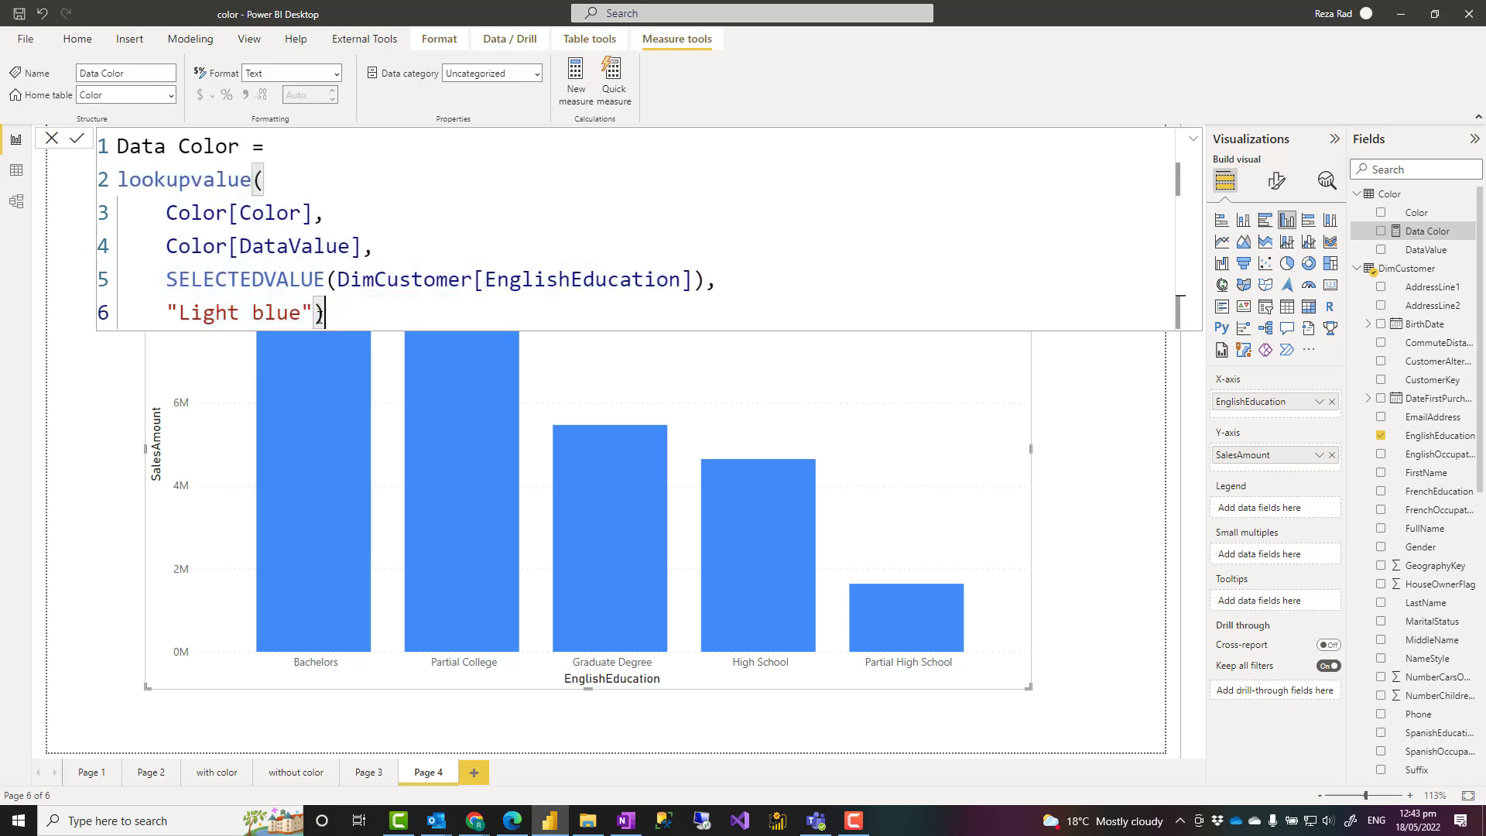
{"action": "left_click_drag", "start_coordinate": [301, 312], "coordinate": [180, 318]}
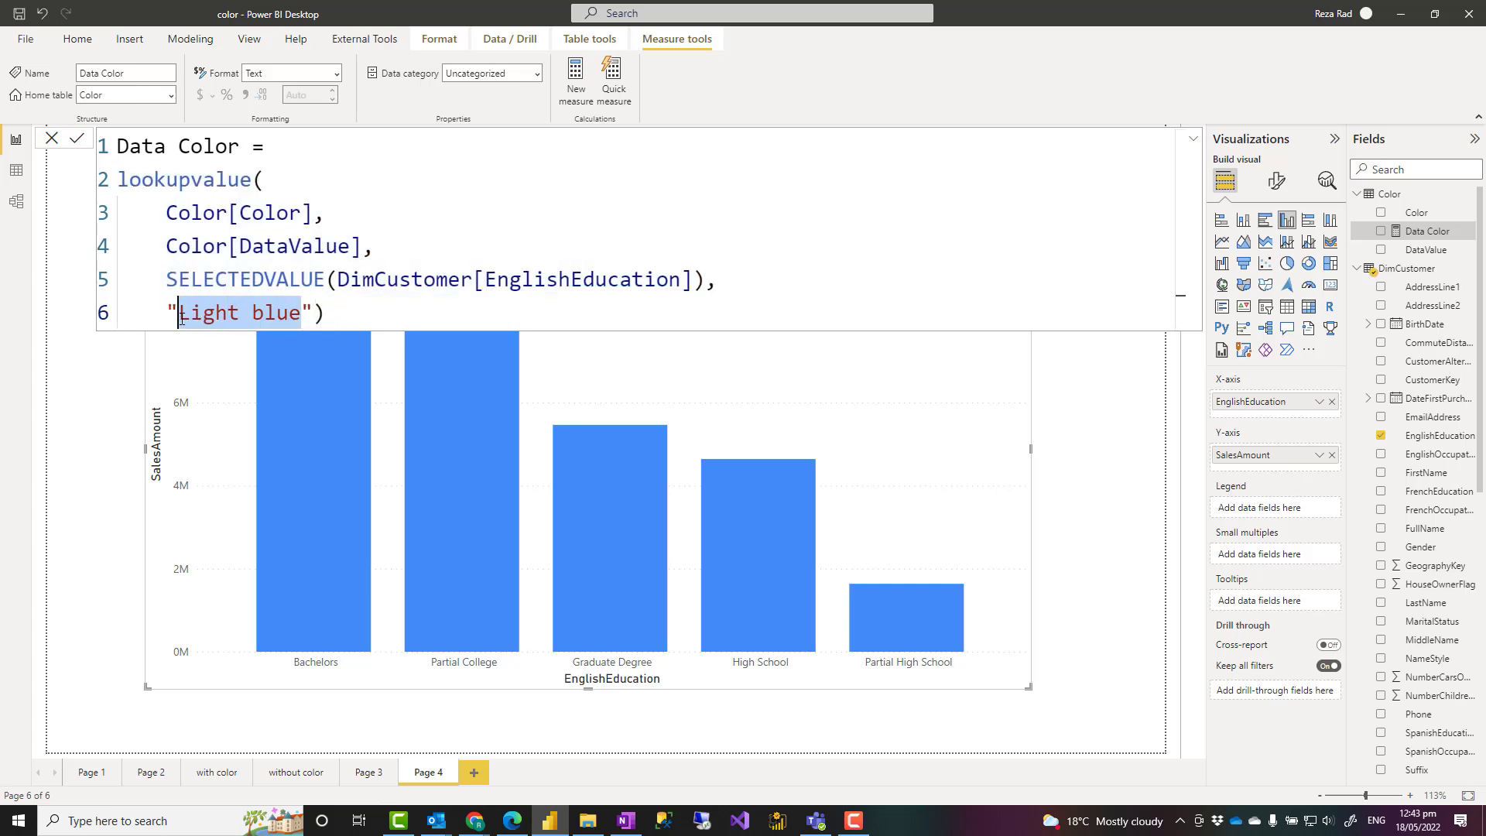
{"action": "left_click", "coordinate": [351, 312]}
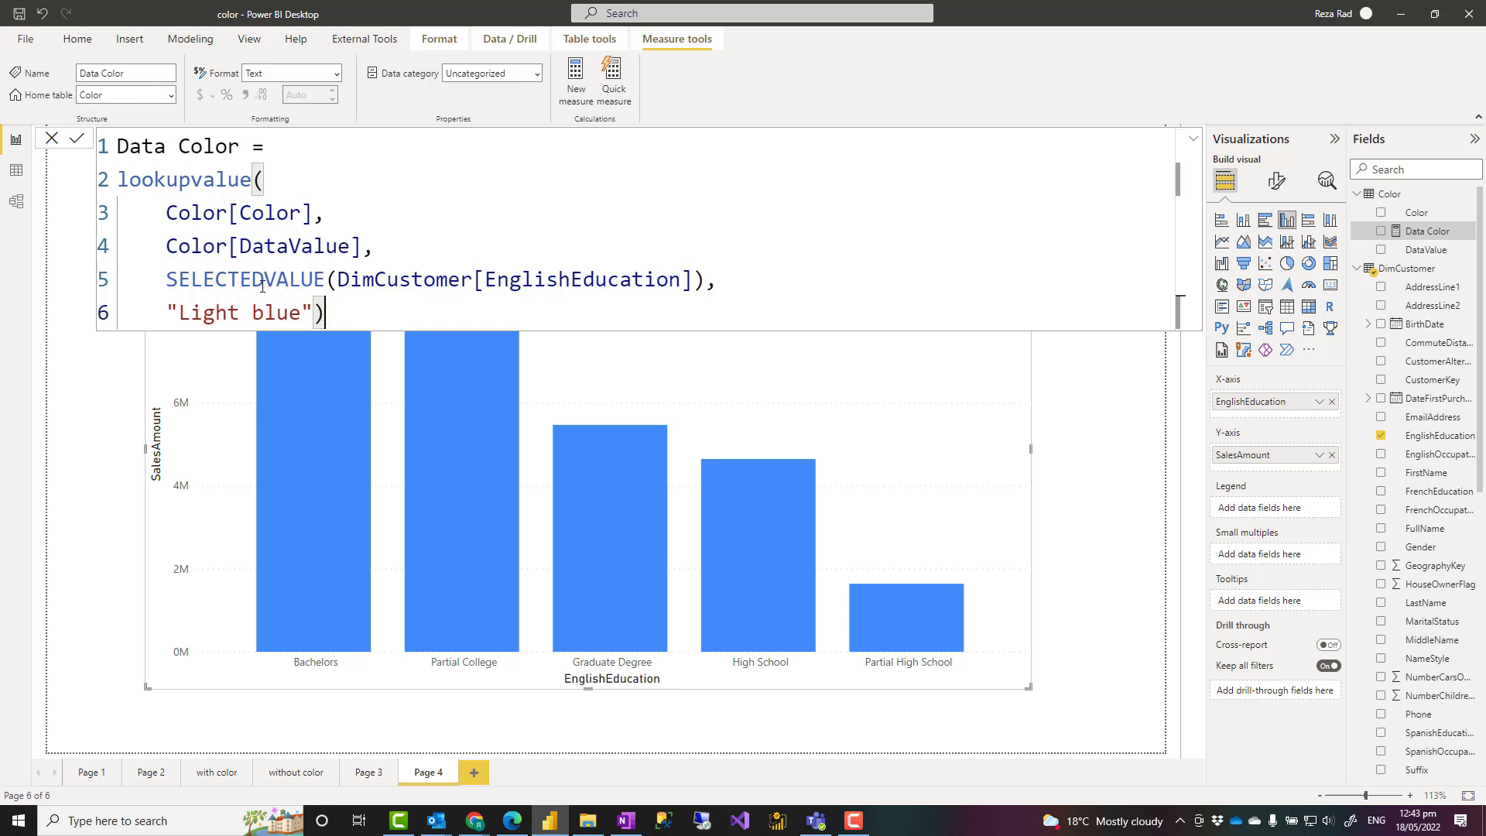
{"action": "left_click", "coordinate": [1193, 139]}
{"action": "left_click", "coordinate": [1194, 140]}
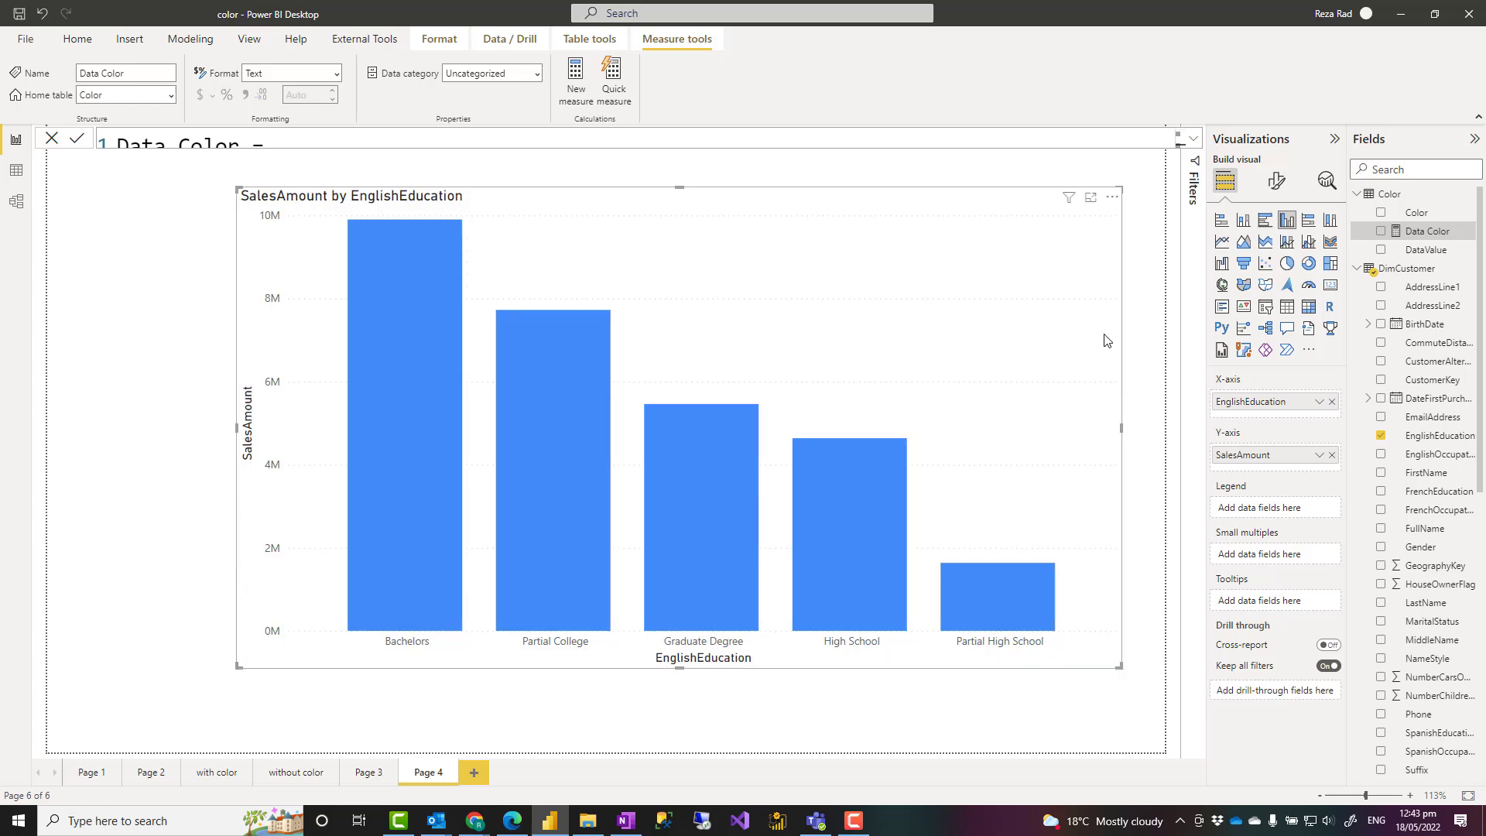
Colour the columns by Field value using the Color table's Data Color measure
{"action": "left_click", "coordinate": [1276, 181]}
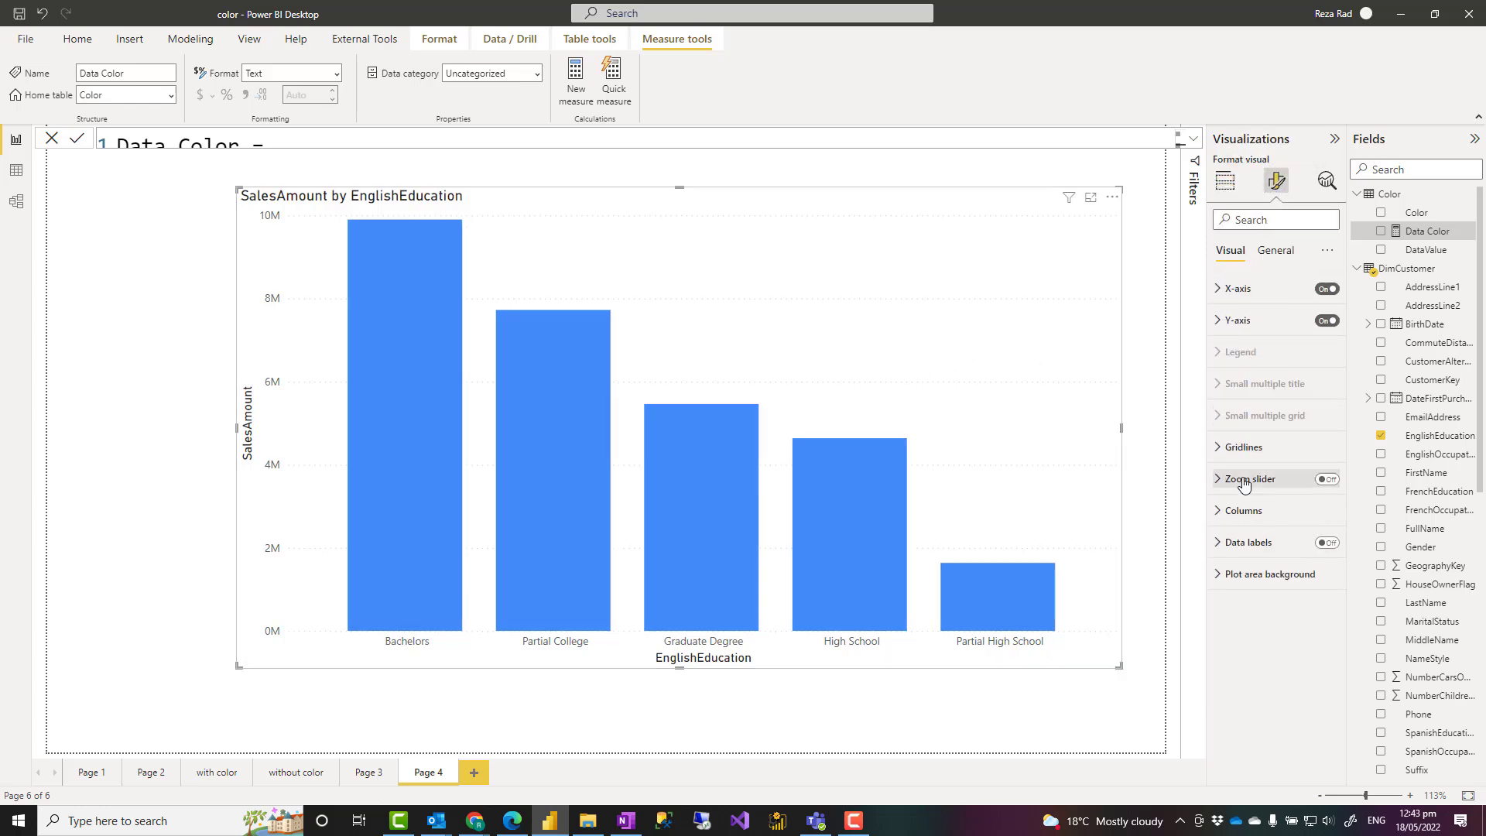
{"action": "left_click", "coordinate": [1238, 513]}
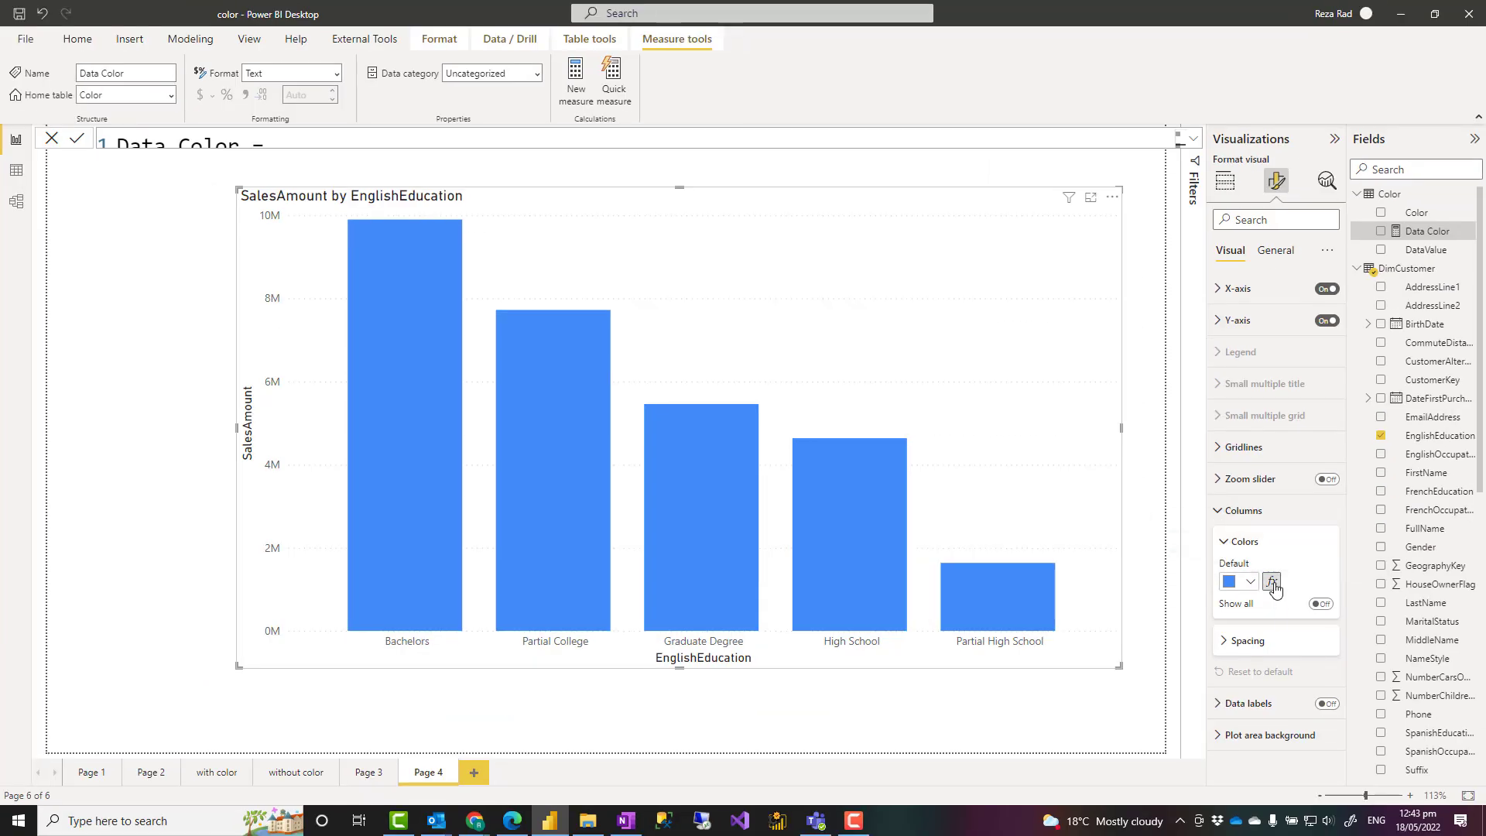
{"action": "left_click", "coordinate": [1272, 582]}
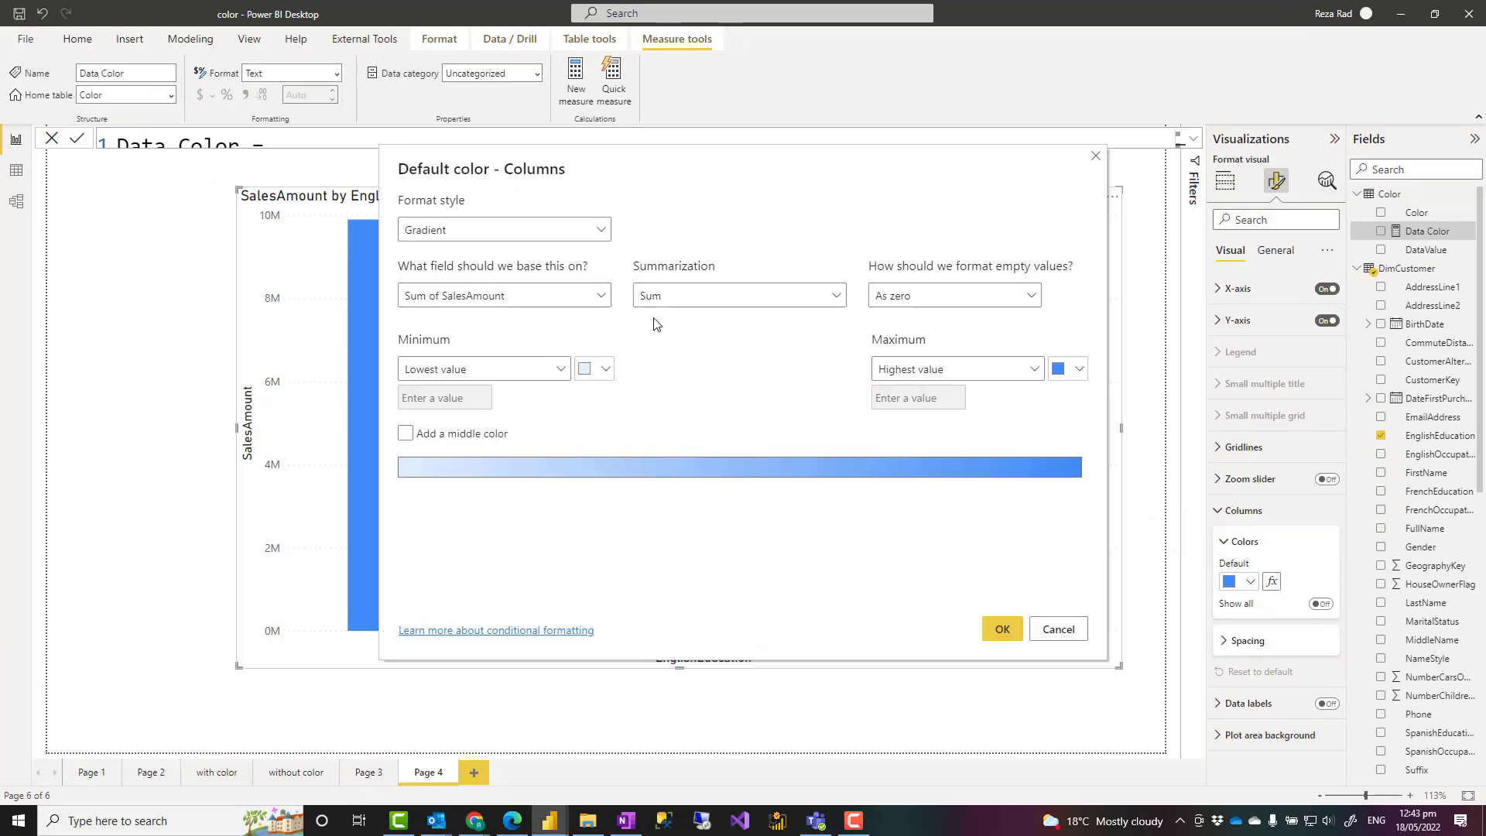
{"action": "left_click", "coordinate": [598, 232]}
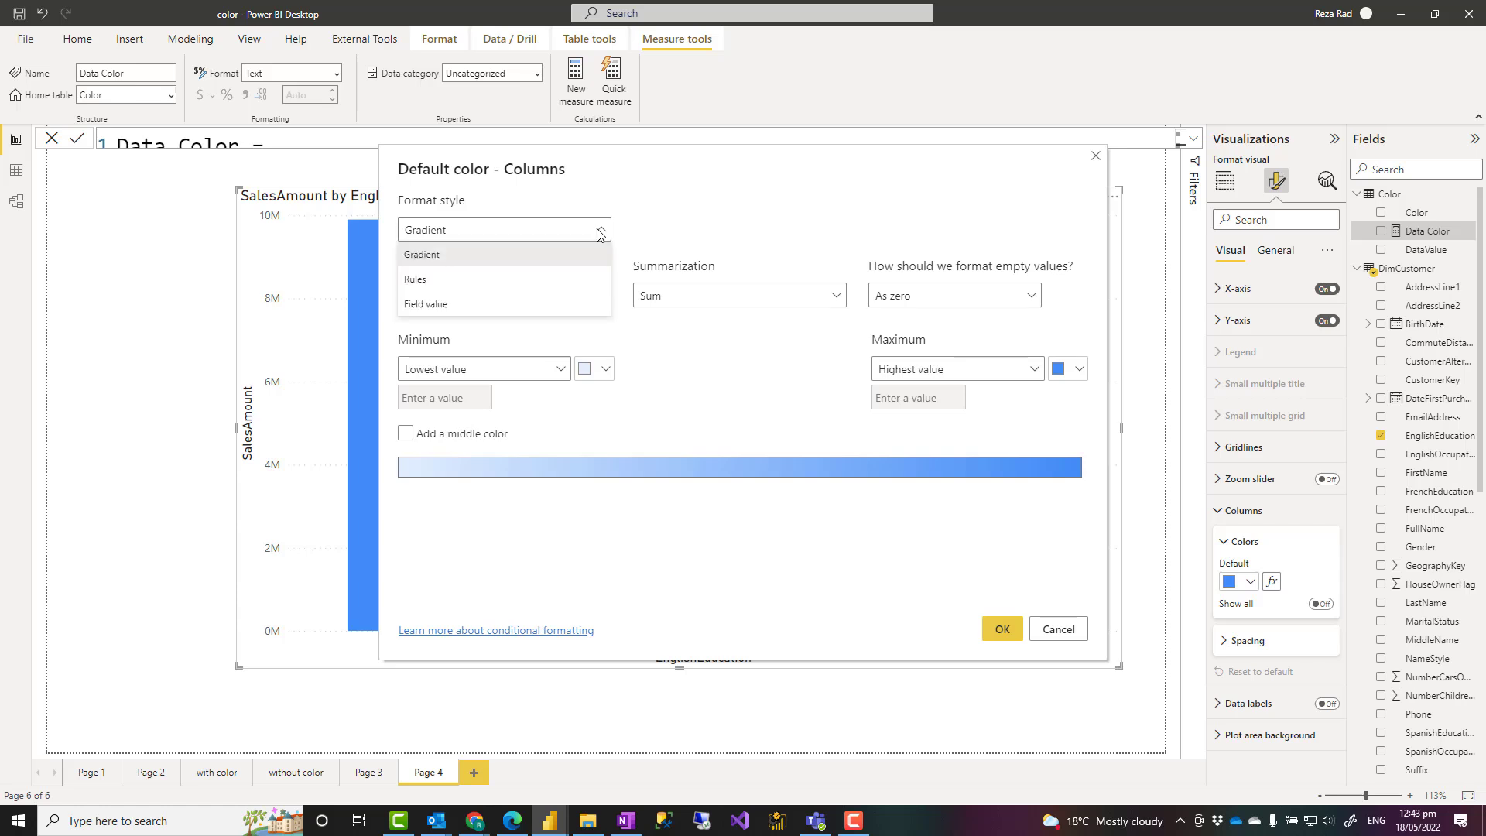
{"action": "left_click", "coordinate": [466, 312]}
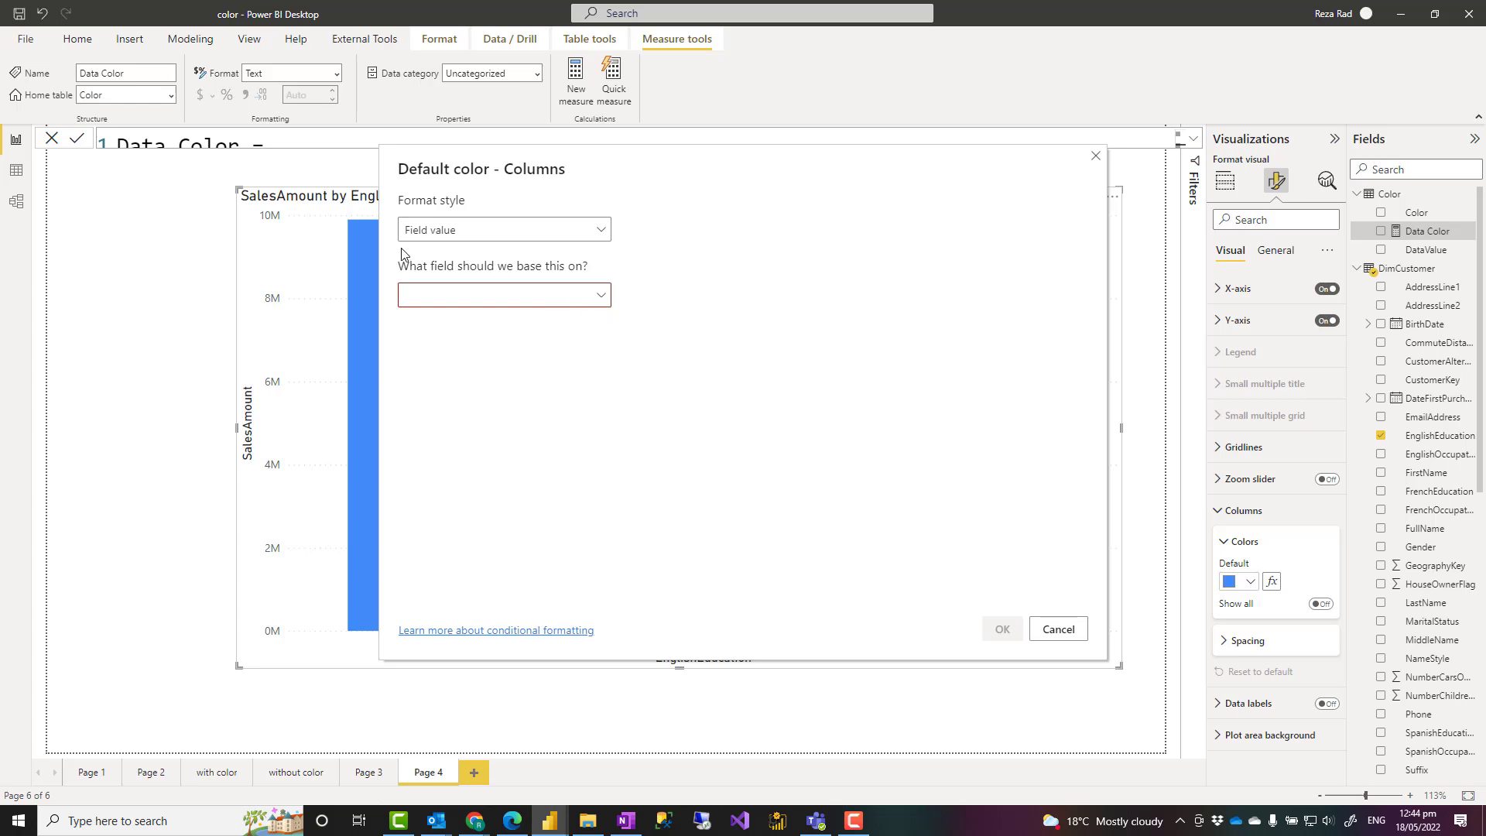
{"action": "left_click", "coordinate": [484, 298]}
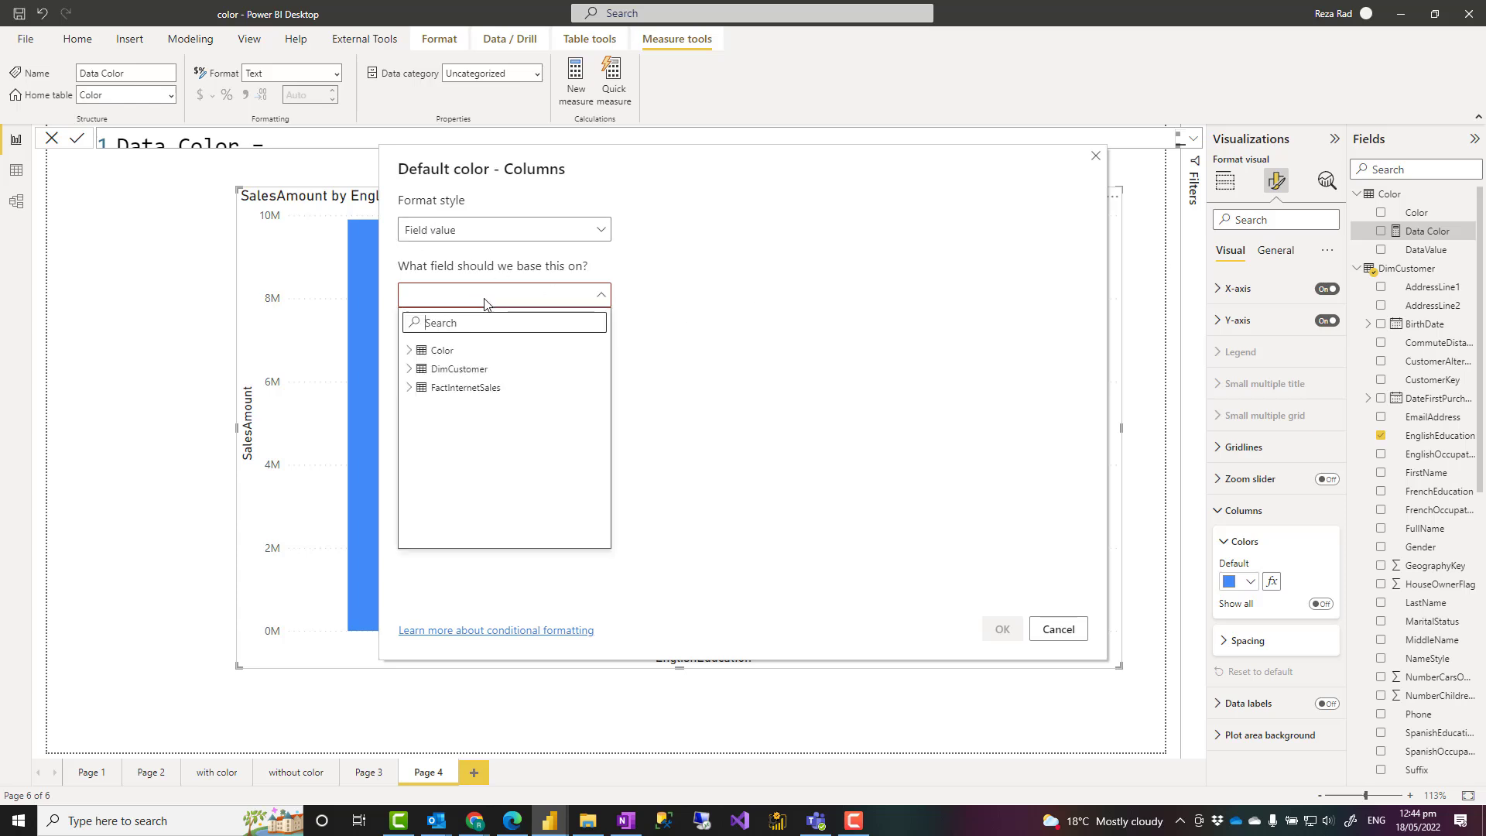
{"action": "left_click", "coordinate": [409, 350]}
{"action": "left_click", "coordinate": [467, 393]}
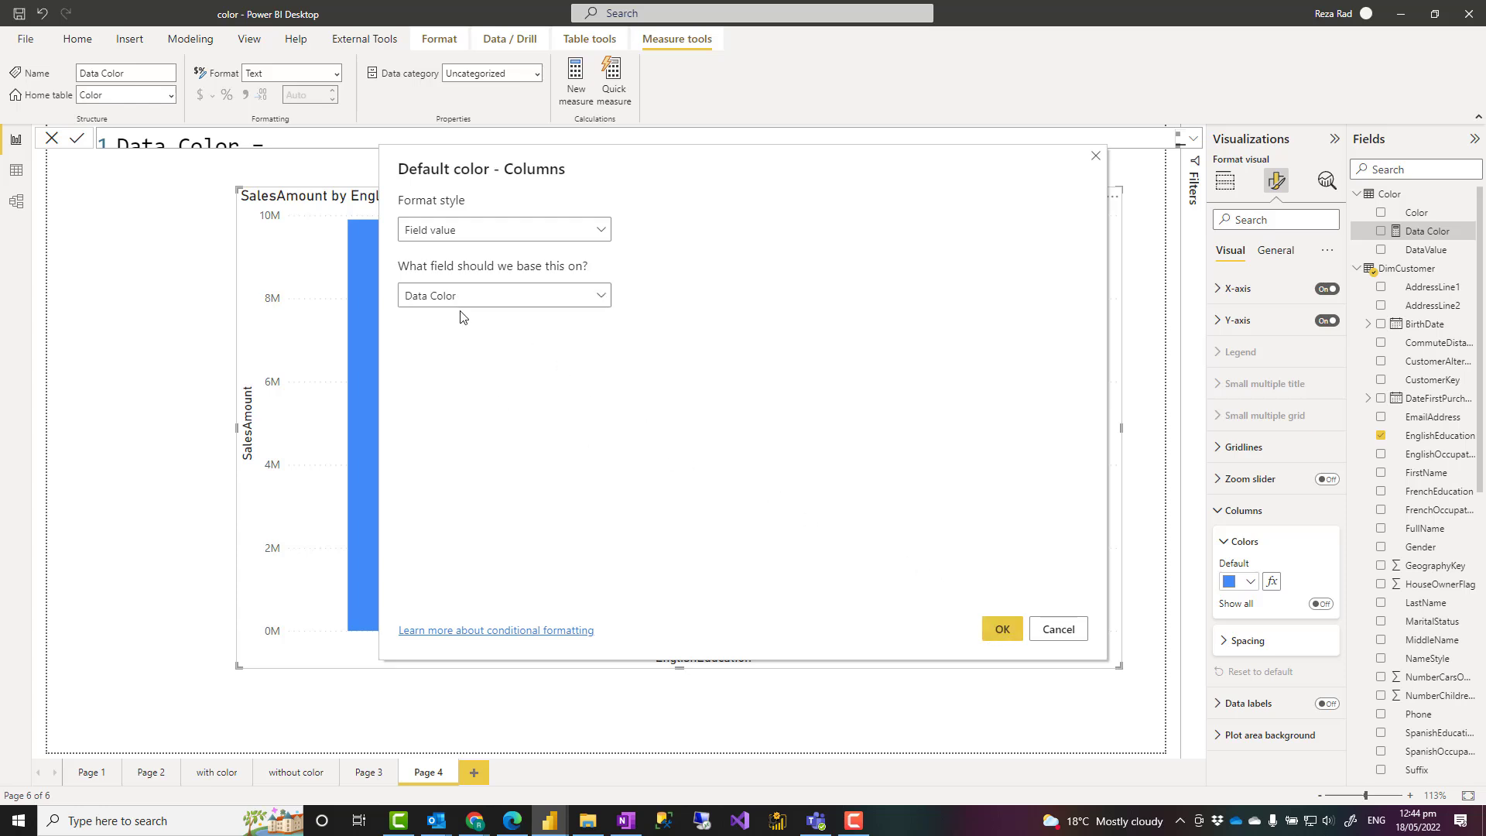
{"action": "left_click", "coordinate": [999, 630]}
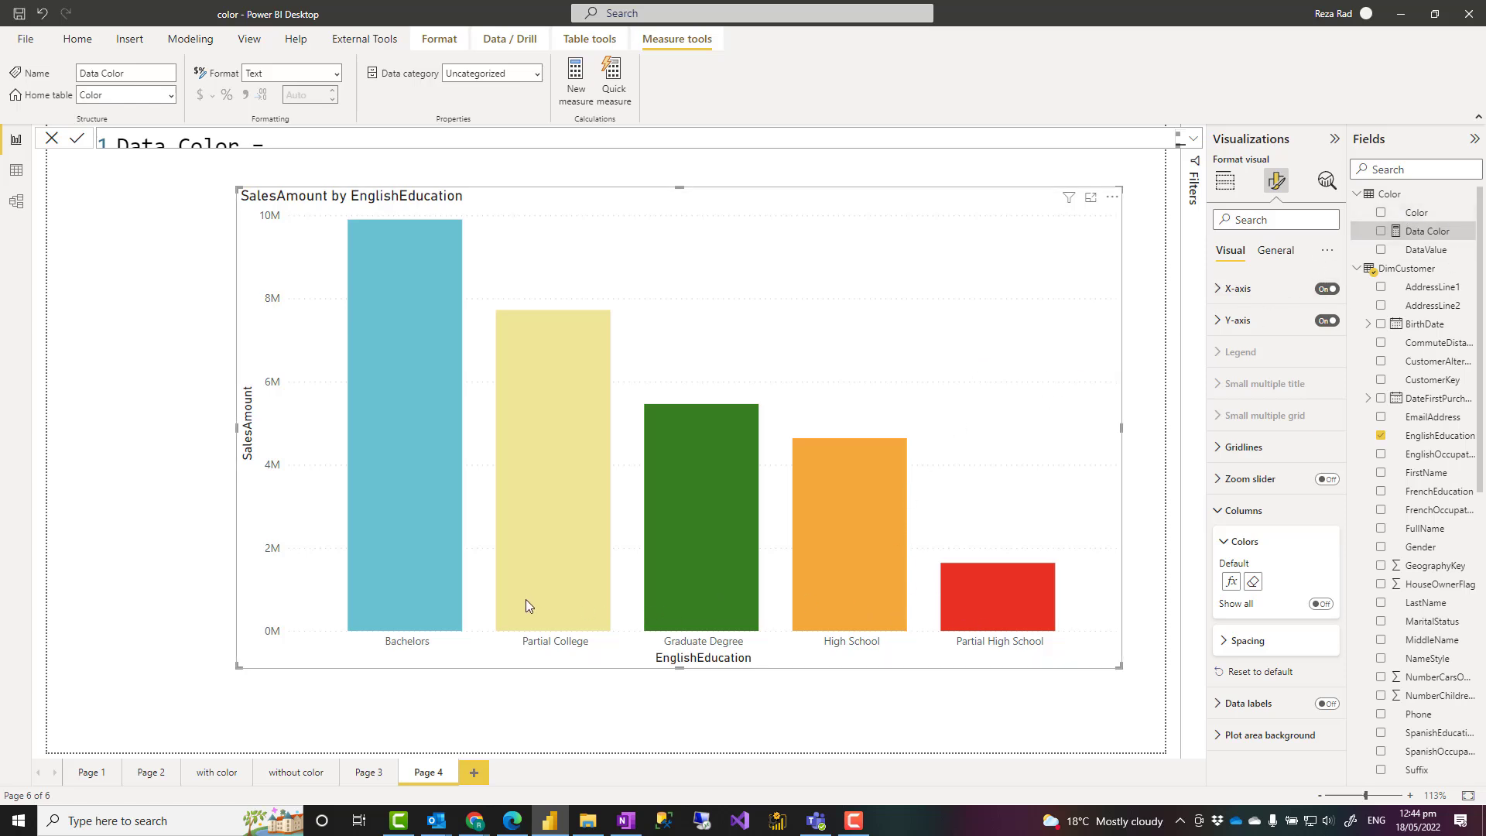
Move the bar chart to the top-left and shrink it to about half size
{"action": "mouse_move", "coordinate": [408, 585]}
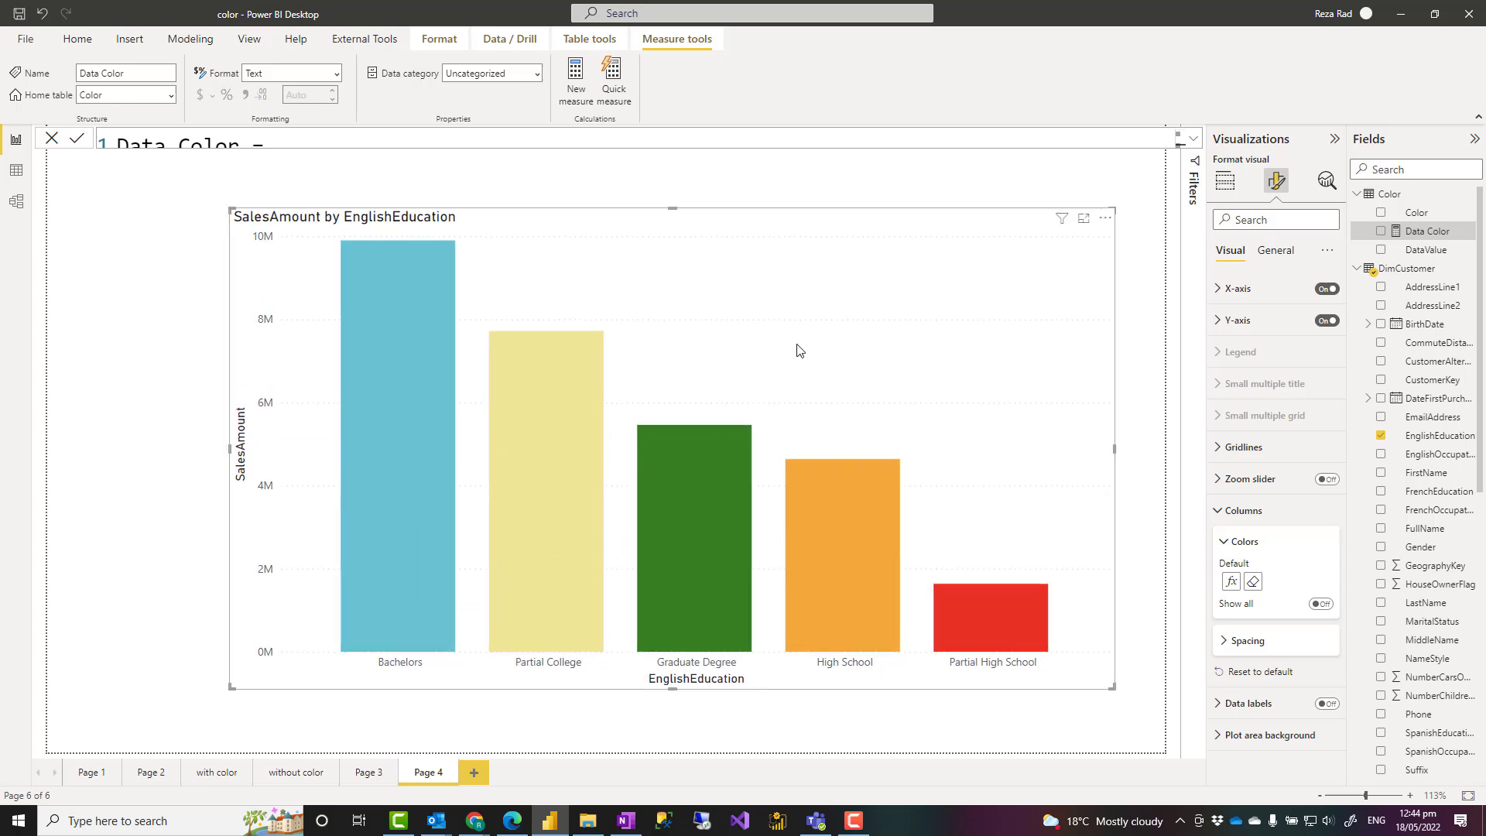
{"action": "left_click_drag", "start_coordinate": [797, 350], "coordinate": [611, 298]}
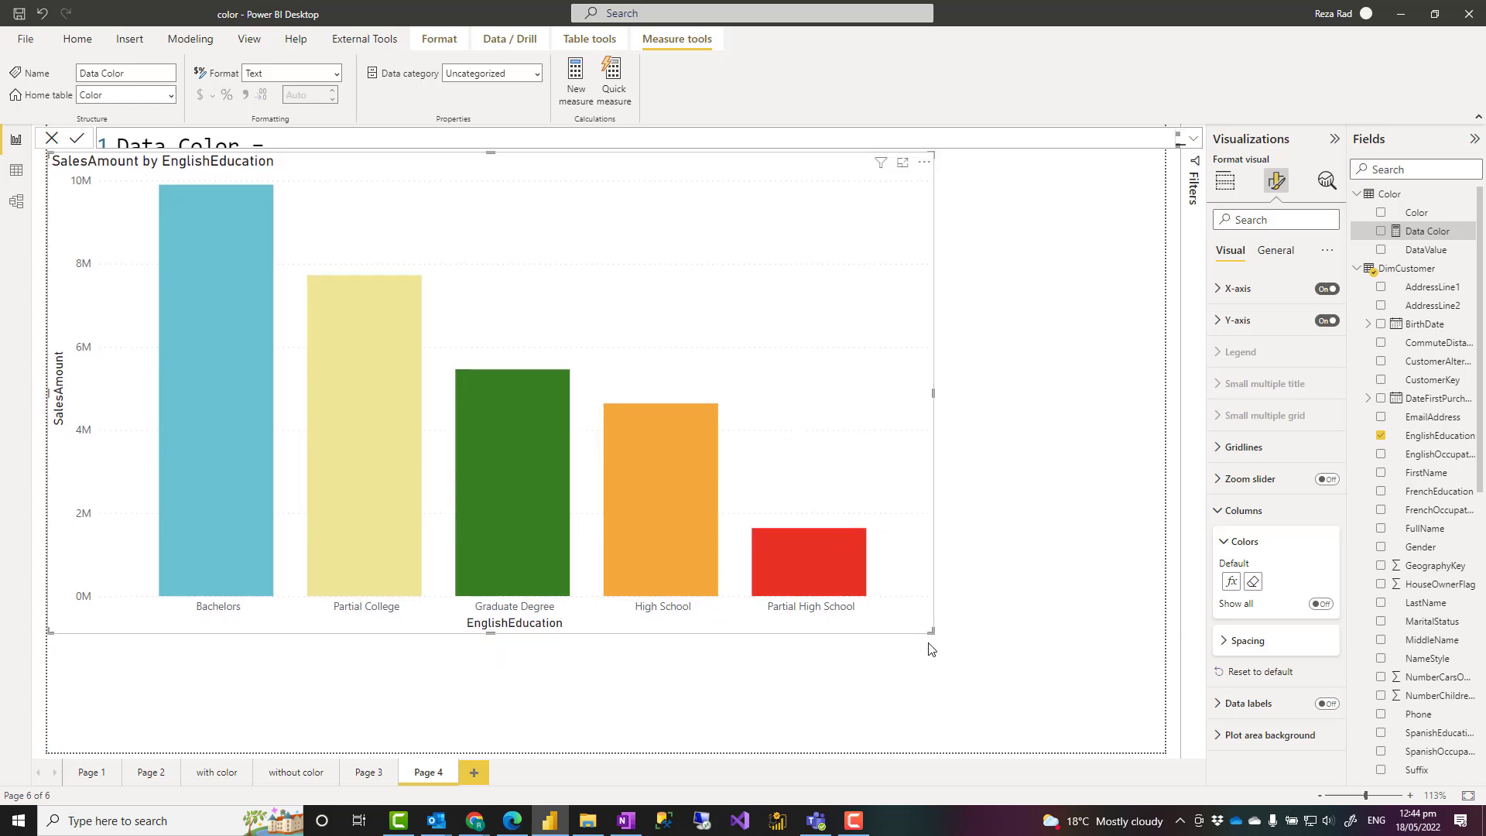
{"action": "left_click_drag", "start_coordinate": [929, 628], "coordinate": [640, 528]}
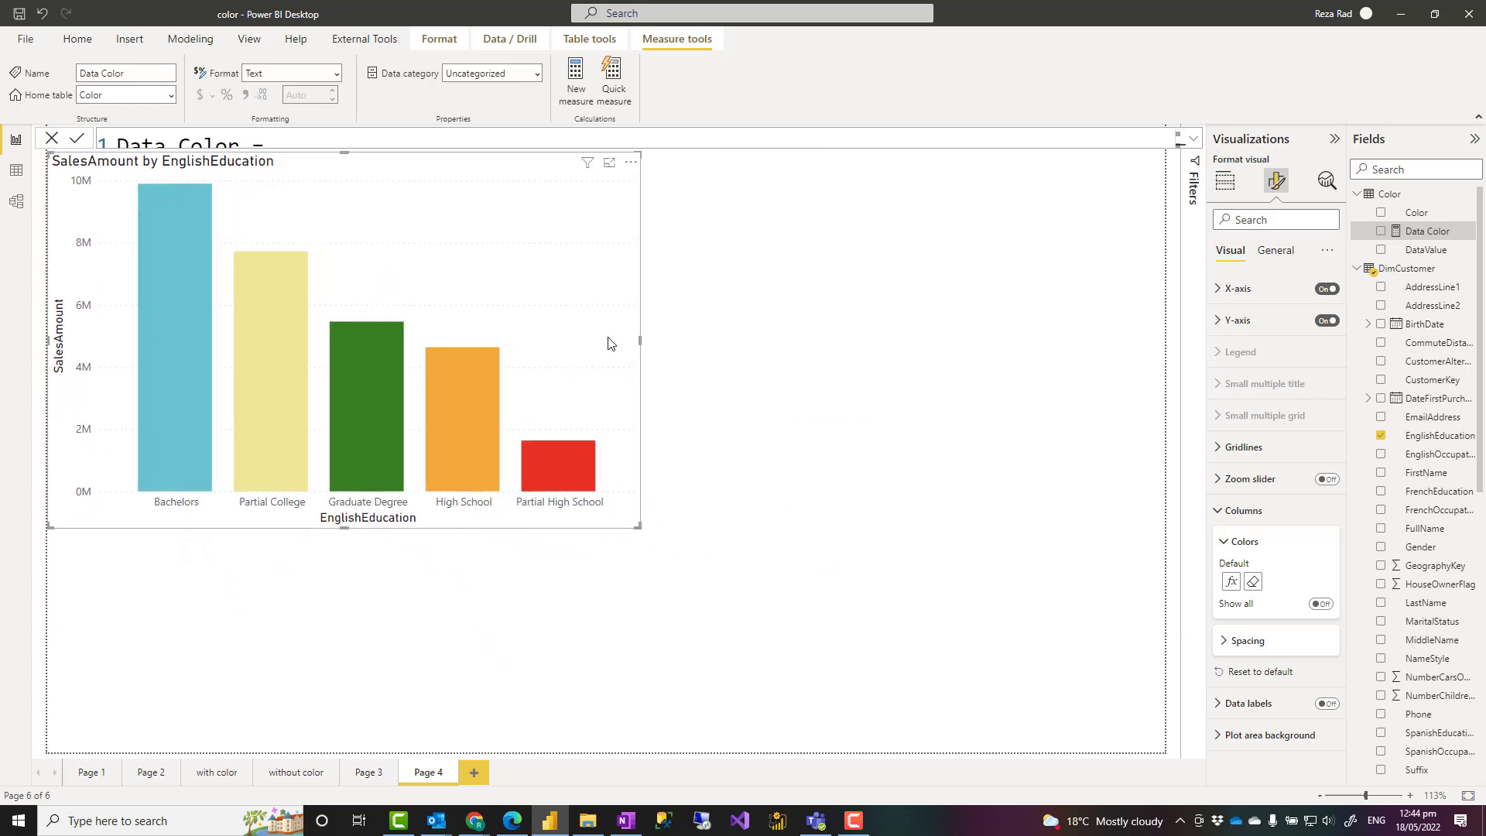
{"action": "left_click", "coordinate": [1032, 294]}
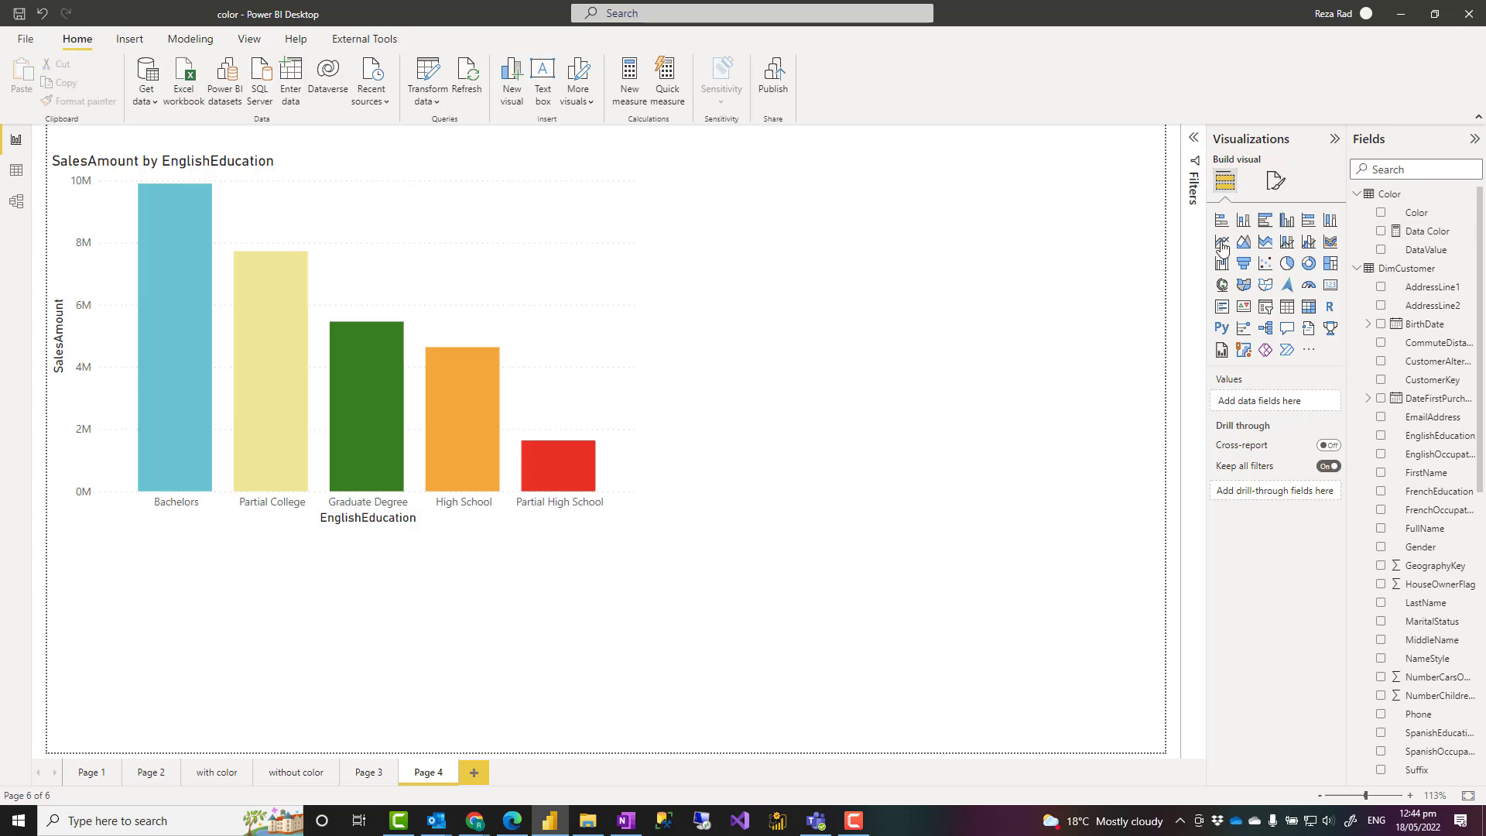
Add a SalesAmount by EnglishEducation pie chart at the upper right of the page
{"action": "left_click", "coordinate": [1287, 263]}
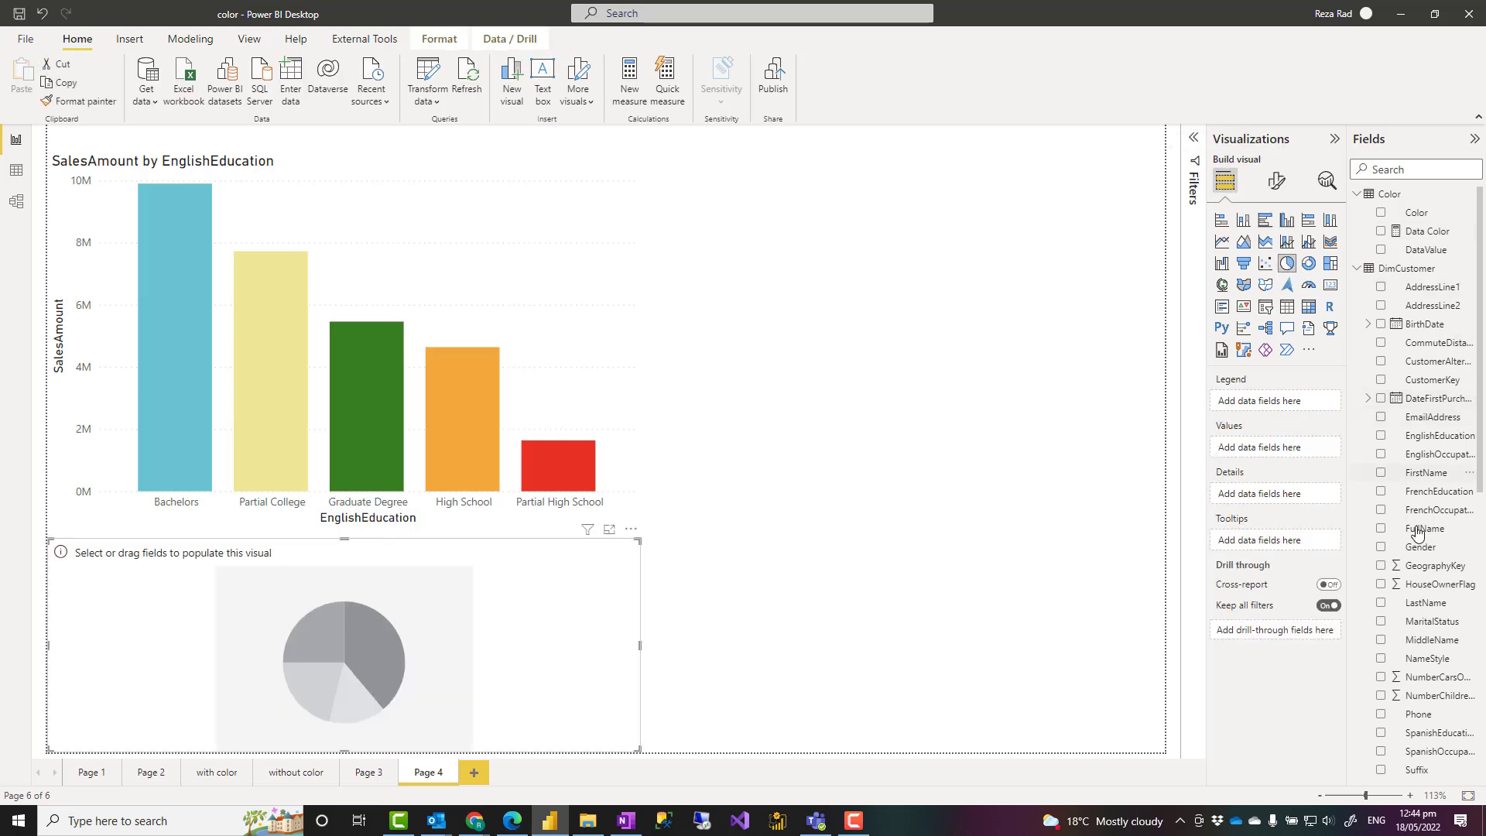
{"action": "scroll", "coordinate": [1382, 683], "scroll_direction": "down", "scroll_amount": 5}
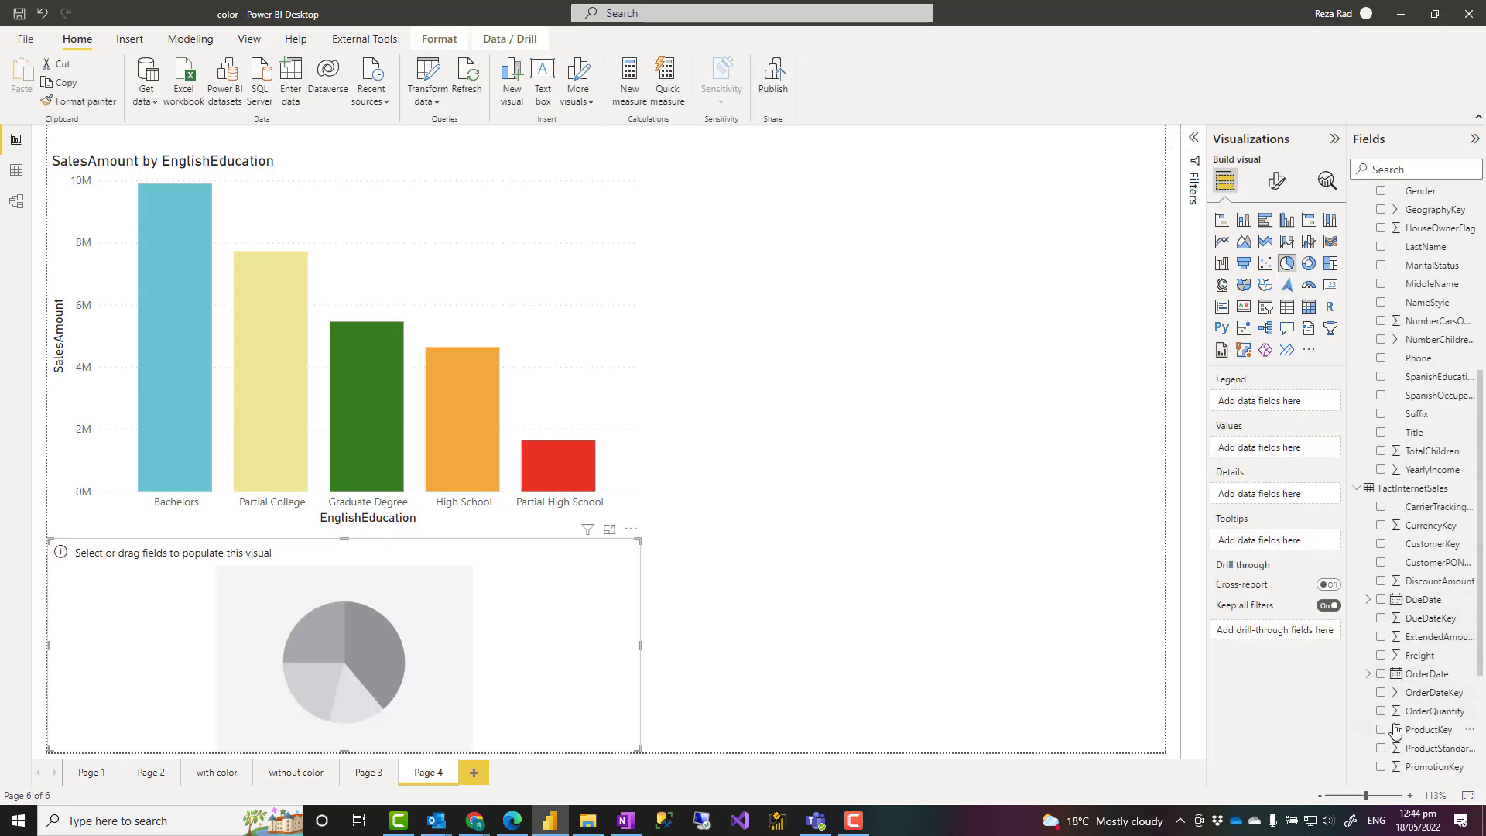
{"action": "scroll", "coordinate": [1403, 689], "scroll_direction": "down", "scroll_amount": 3}
{"action": "left_click", "coordinate": [1381, 625]}
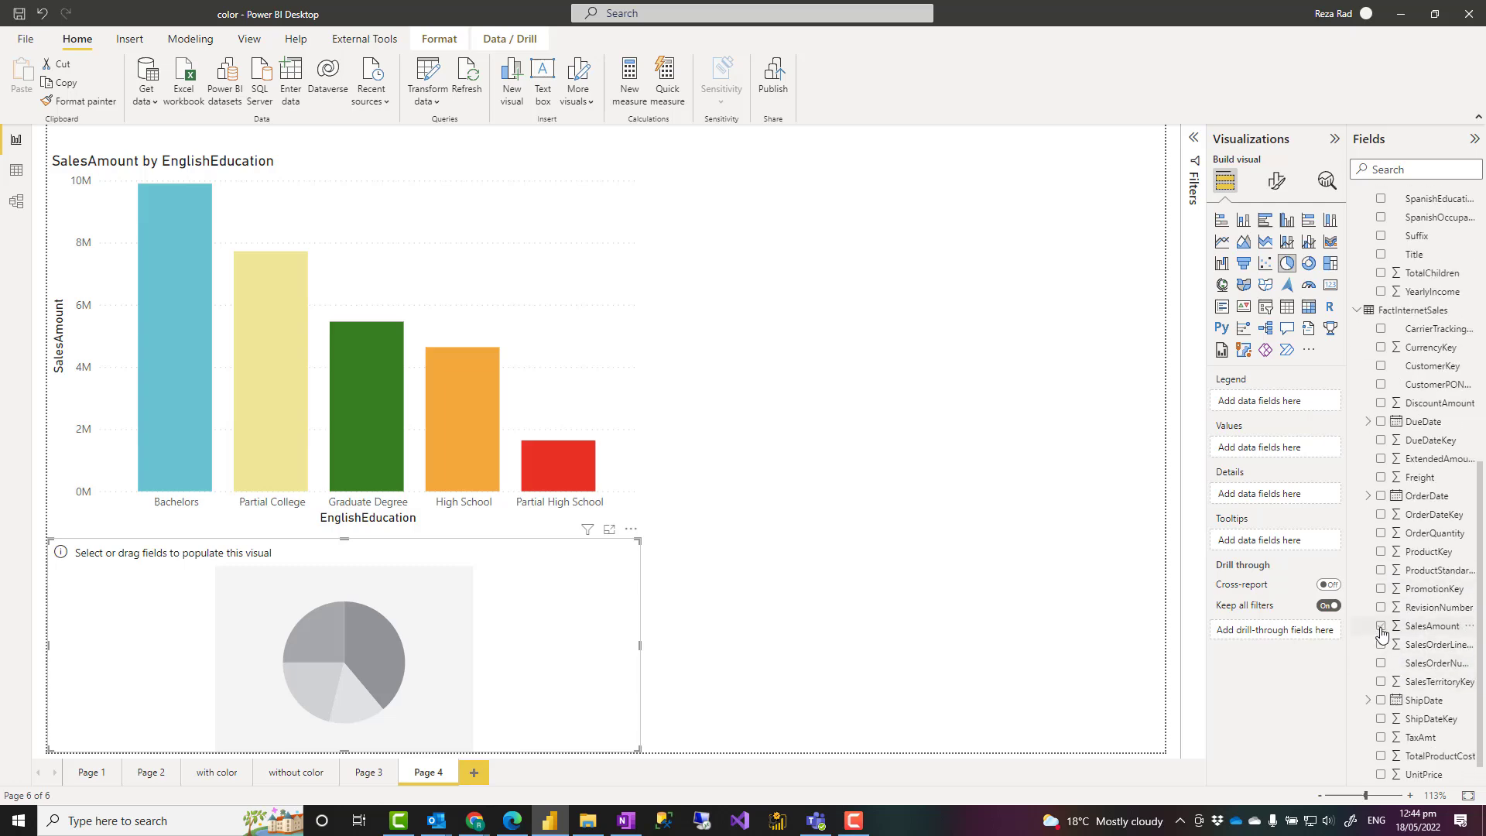
{"action": "scroll", "coordinate": [1429, 564], "scroll_direction": "up", "scroll_amount": 8}
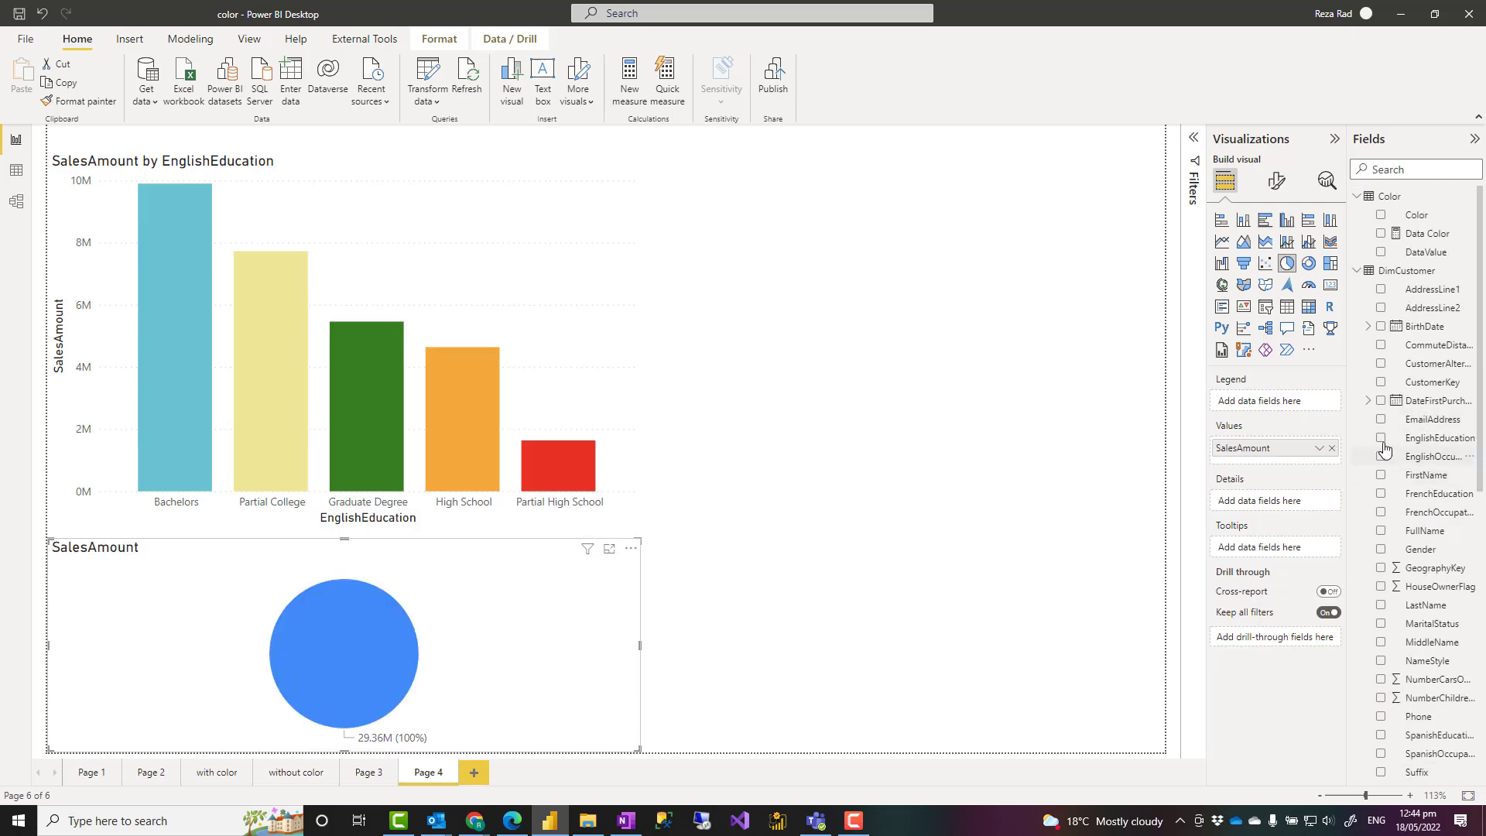
{"action": "left_click", "coordinate": [1381, 439]}
{"action": "mouse_move", "coordinate": [480, 581]}
{"action": "left_mouse_down"}
{"action": "mouse_move", "coordinate": [1038, 322]}
{"action": "mouse_move", "coordinate": [1036, 193]}
{"action": "left_mouse_up"}
Copy the bar chart's colours onto the pie with Format painter and enlarge the pie
{"action": "left_click", "coordinate": [277, 184]}
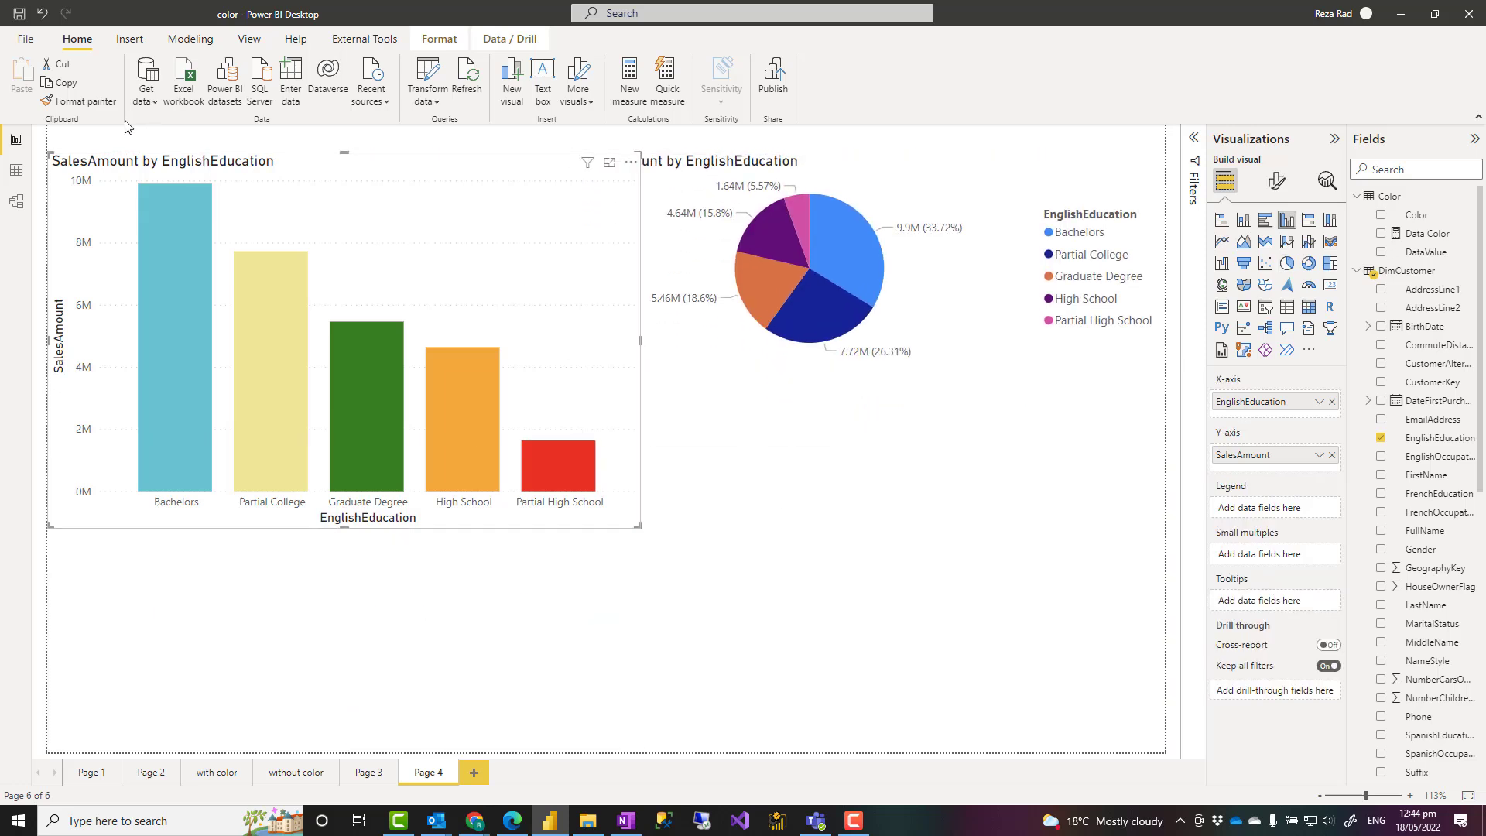
{"action": "left_click", "coordinate": [101, 107]}
{"action": "left_click", "coordinate": [596, 256]}
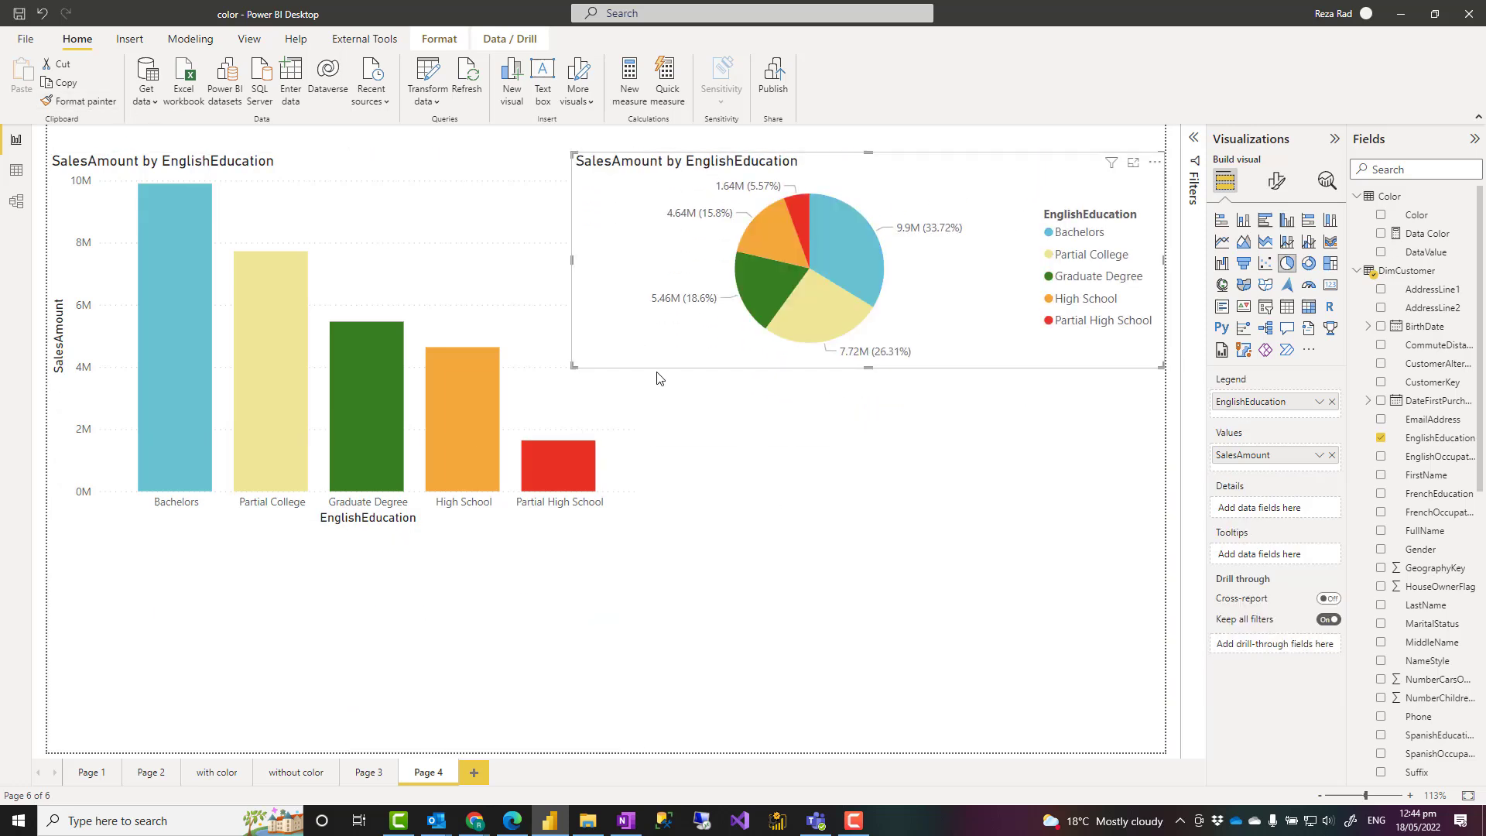
{"action": "left_click_drag", "start_coordinate": [575, 369], "coordinate": [690, 521]}
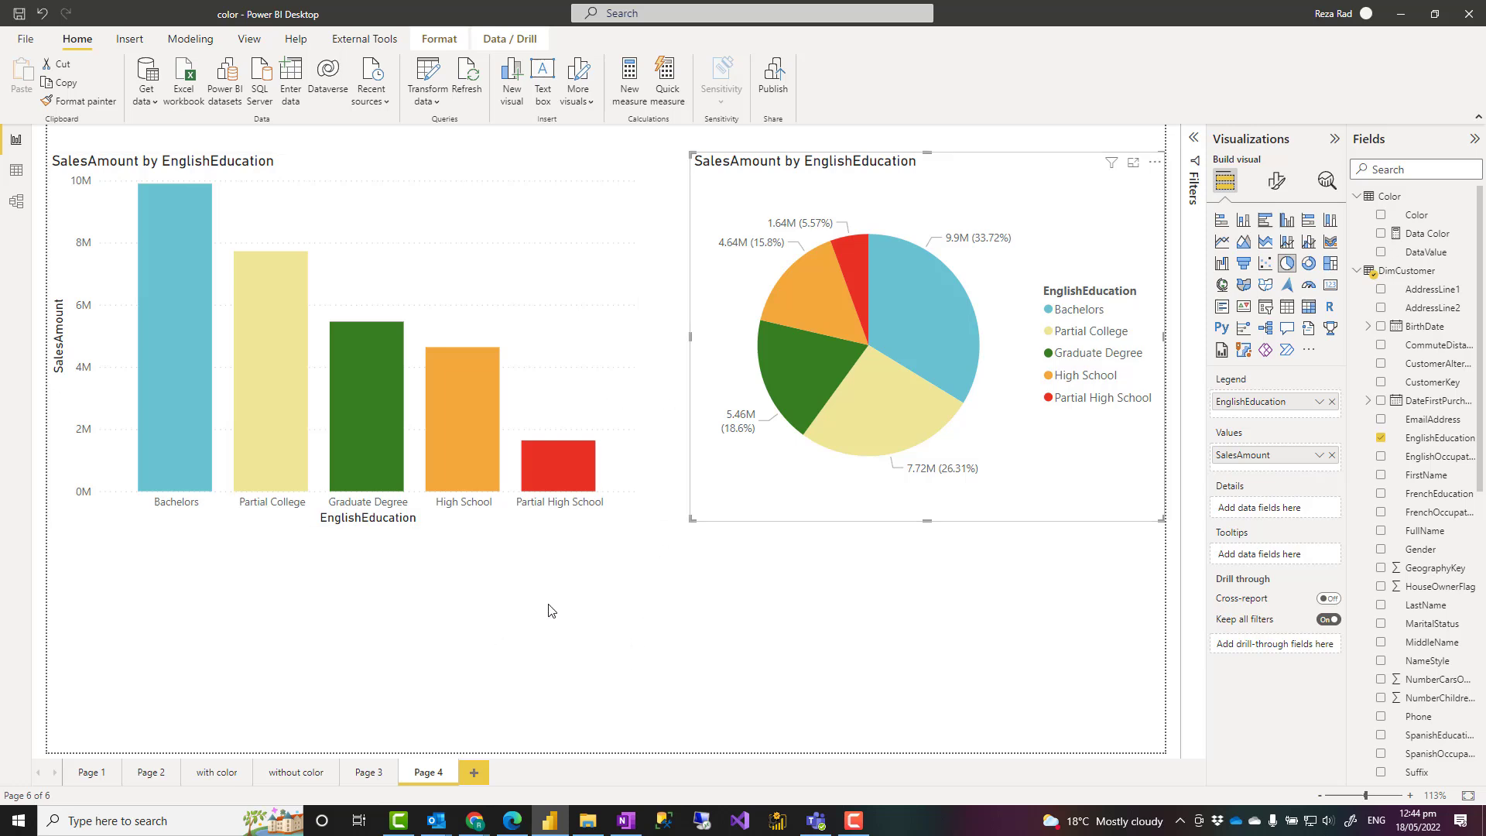
Open Page 2 and inspect the fields behind its table, column, donut and bar visuals
{"action": "left_click", "coordinate": [208, 774]}
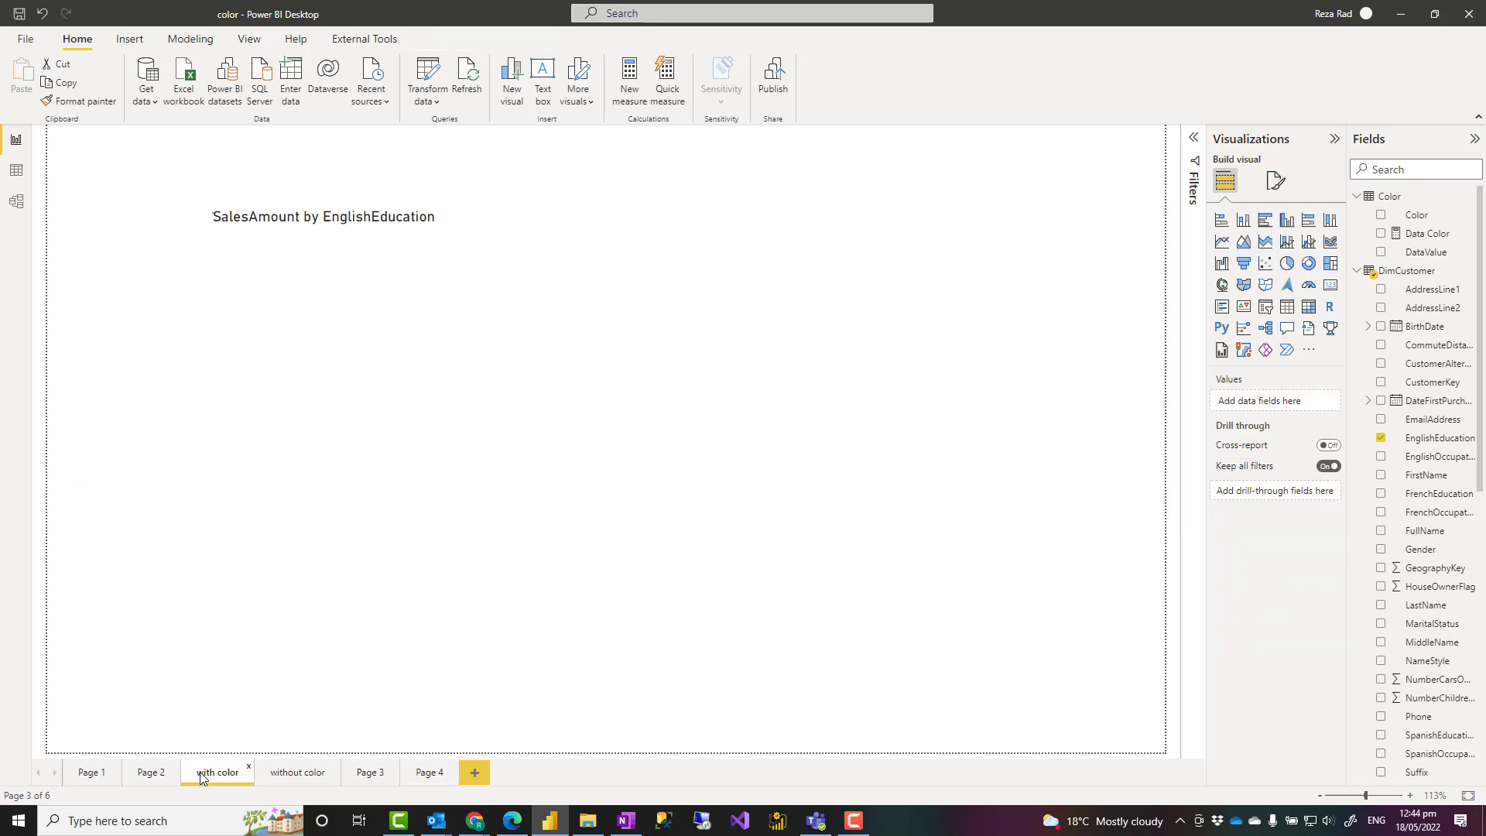
{"action": "left_click", "coordinate": [151, 772]}
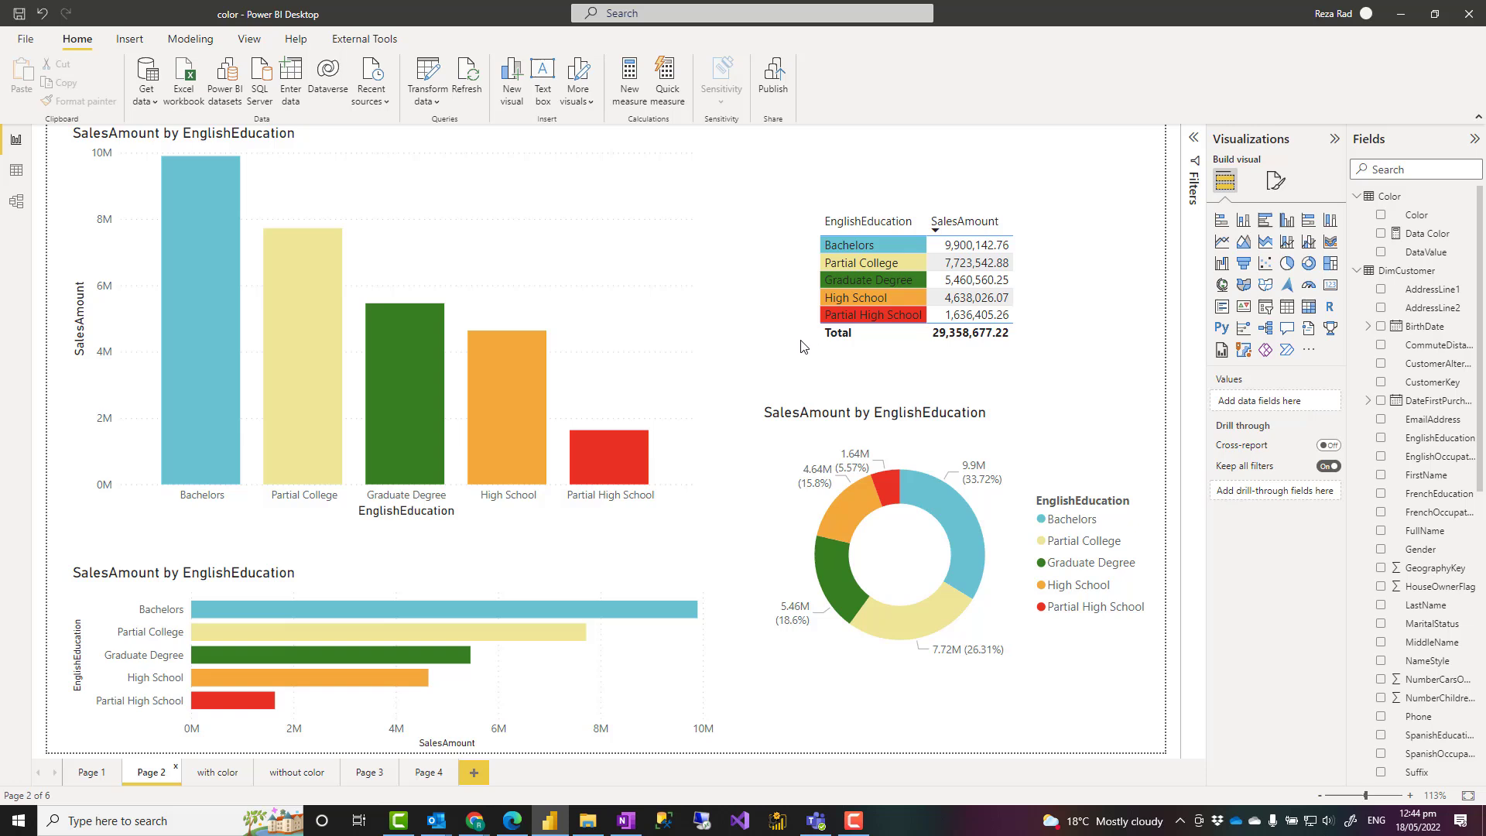
{"action": "left_click", "coordinate": [908, 359]}
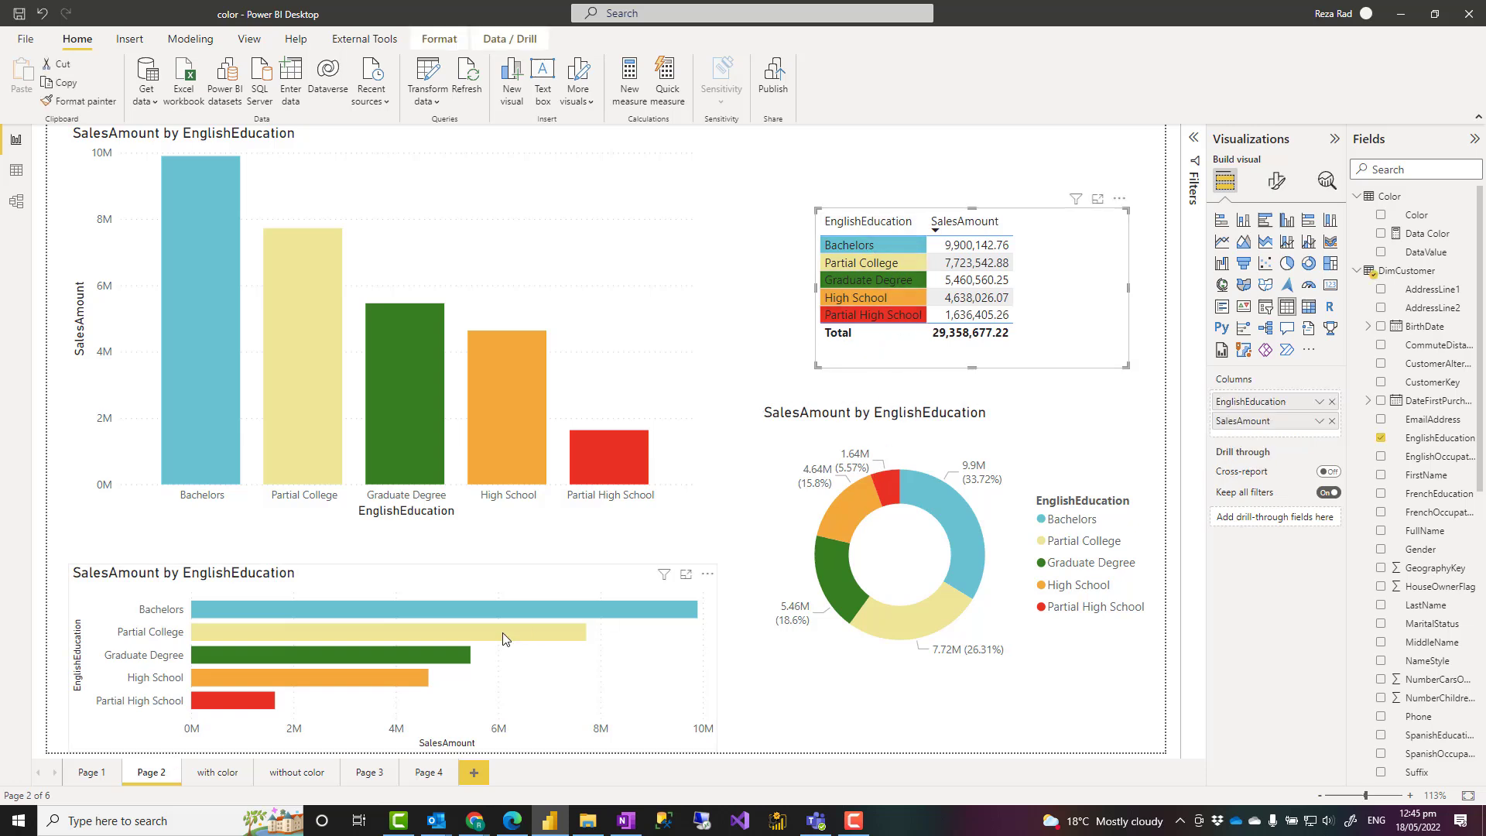
{"action": "left_click", "coordinate": [416, 591]}
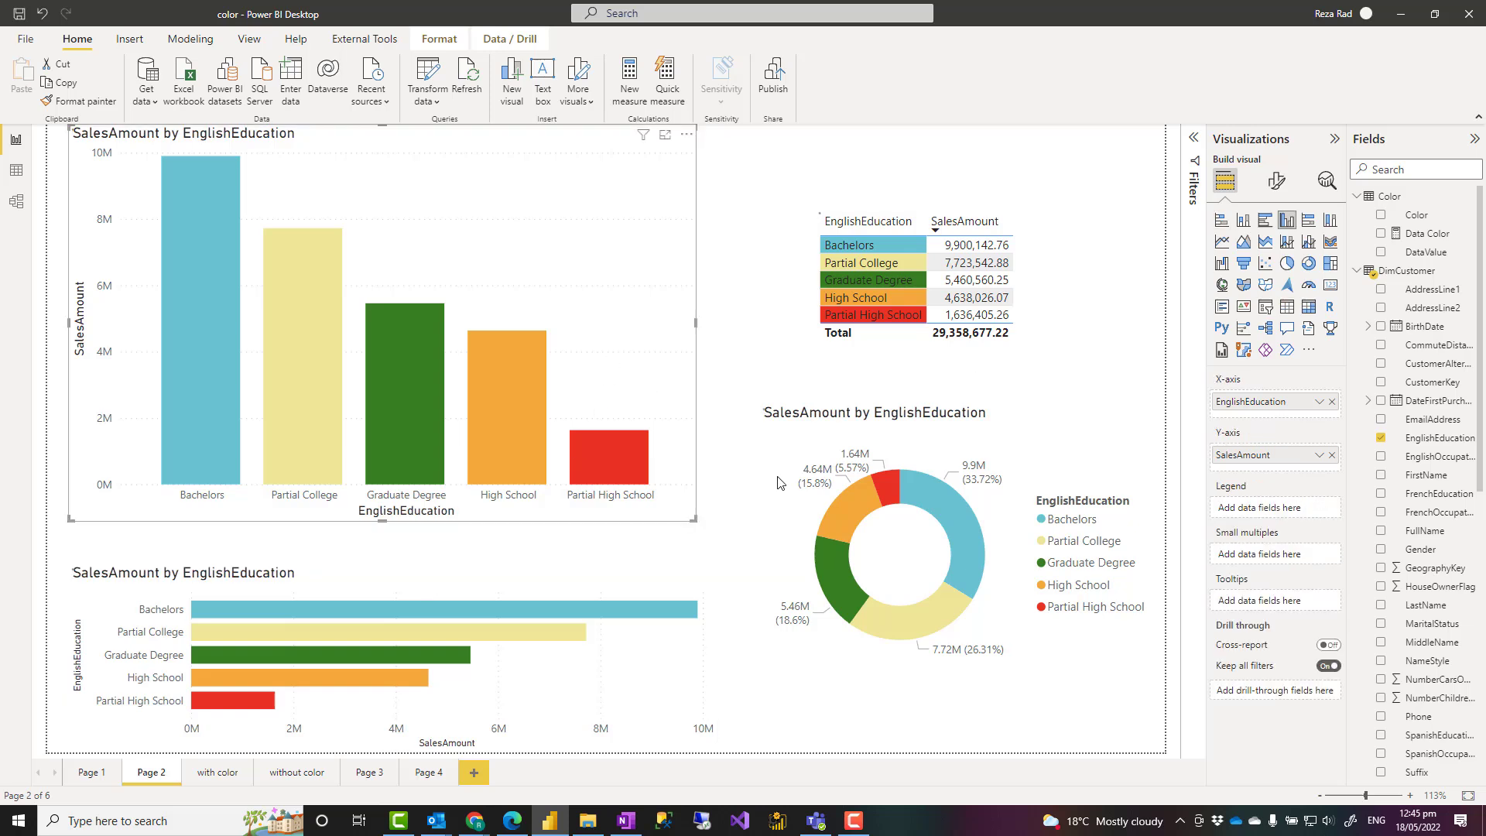
{"action": "left_click", "coordinate": [765, 505]}
{"action": "left_click", "coordinate": [633, 587]}
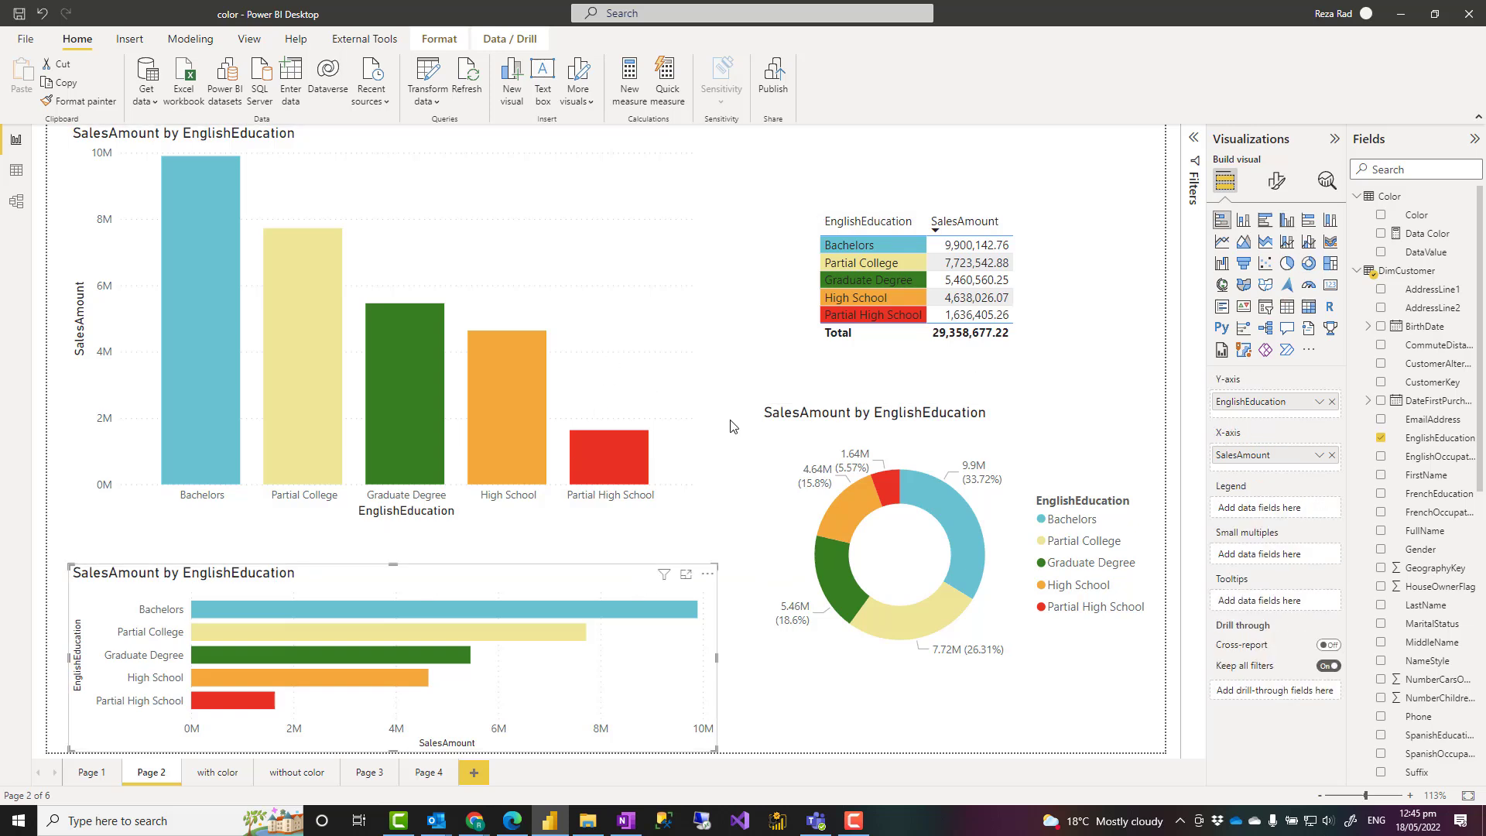
{"action": "left_click", "coordinate": [785, 325]}
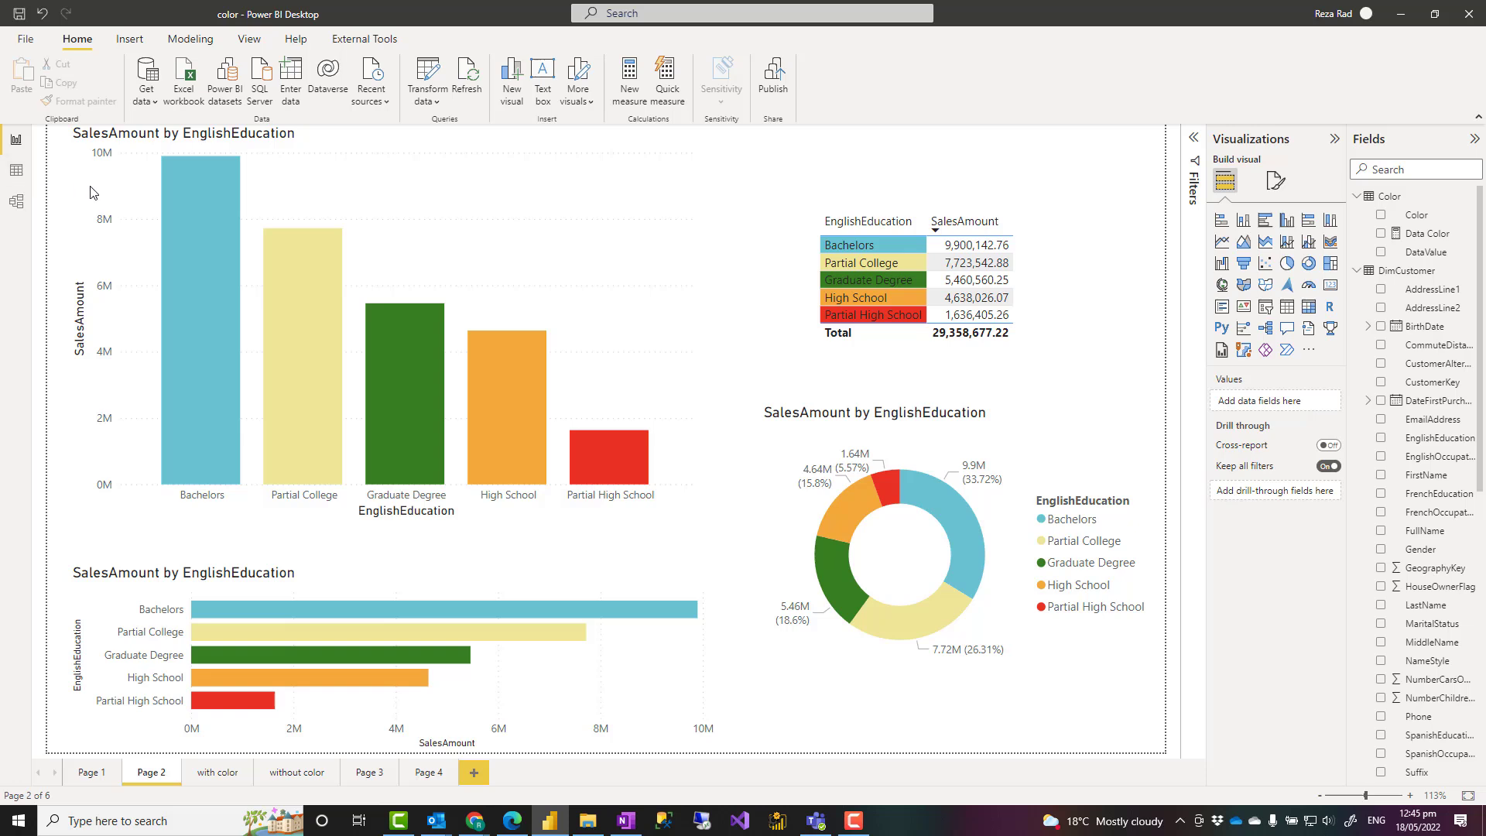
Open the Color query's Source table in Power Query Editor and select the Bachelors colour #3cc7d6
{"action": "left_click", "coordinate": [435, 79]}
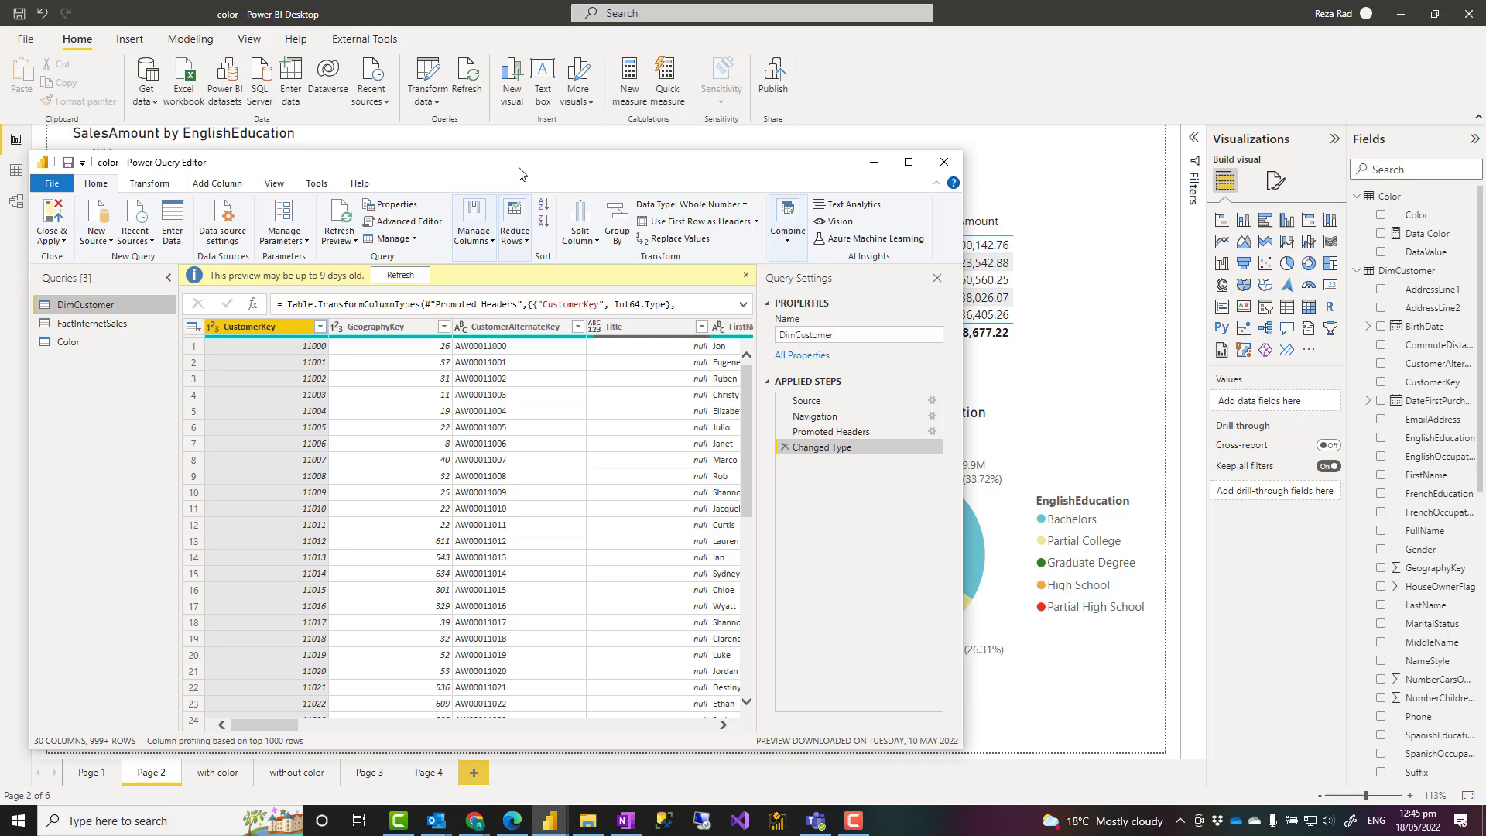
{"action": "left_click_drag", "start_coordinate": [518, 172], "coordinate": [797, 154]}
{"action": "left_click", "coordinate": [377, 332]}
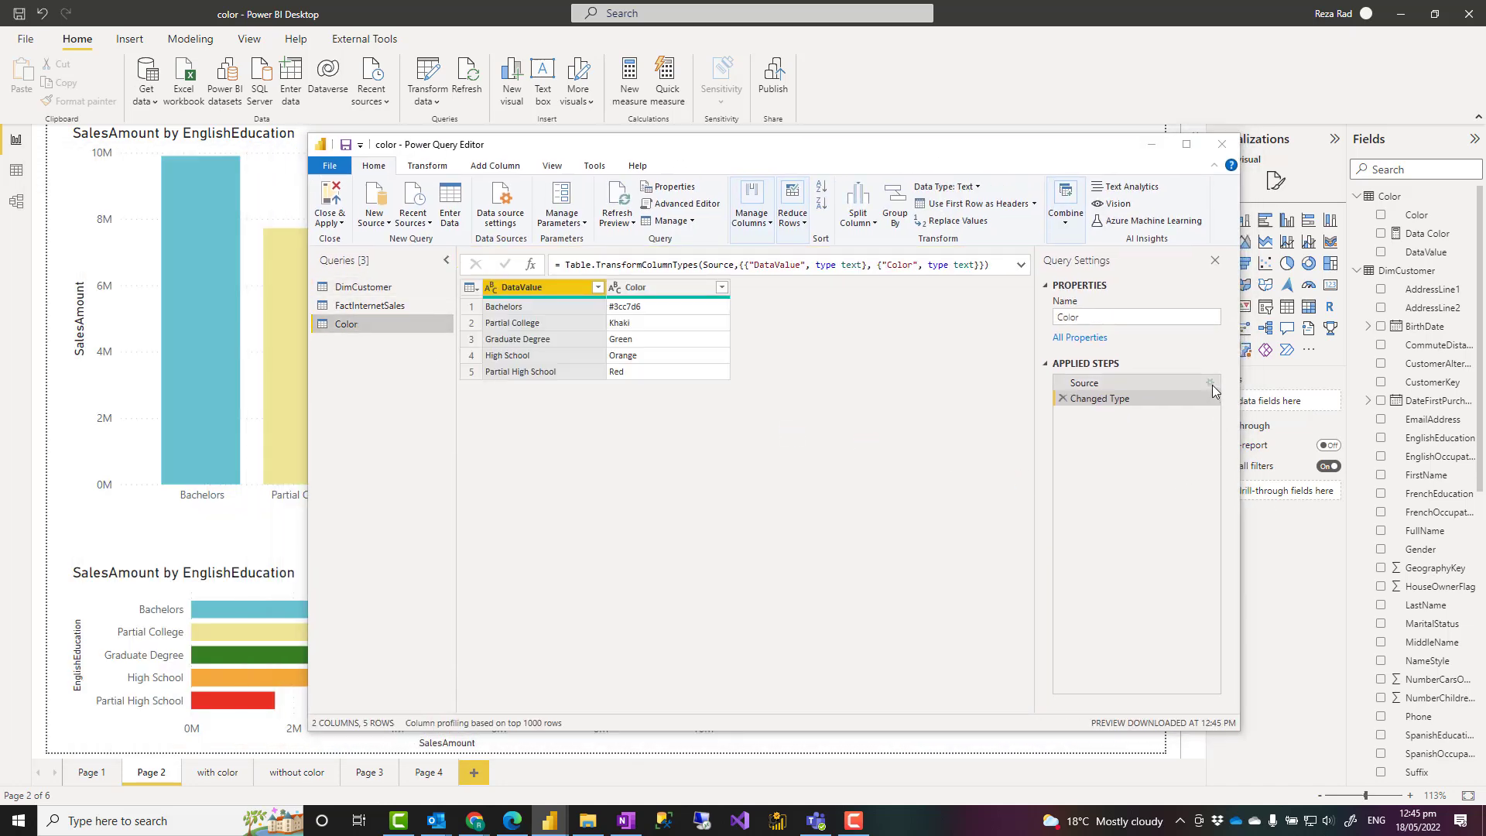
{"action": "left_click", "coordinate": [1213, 387]}
{"action": "left_click", "coordinate": [1212, 385]}
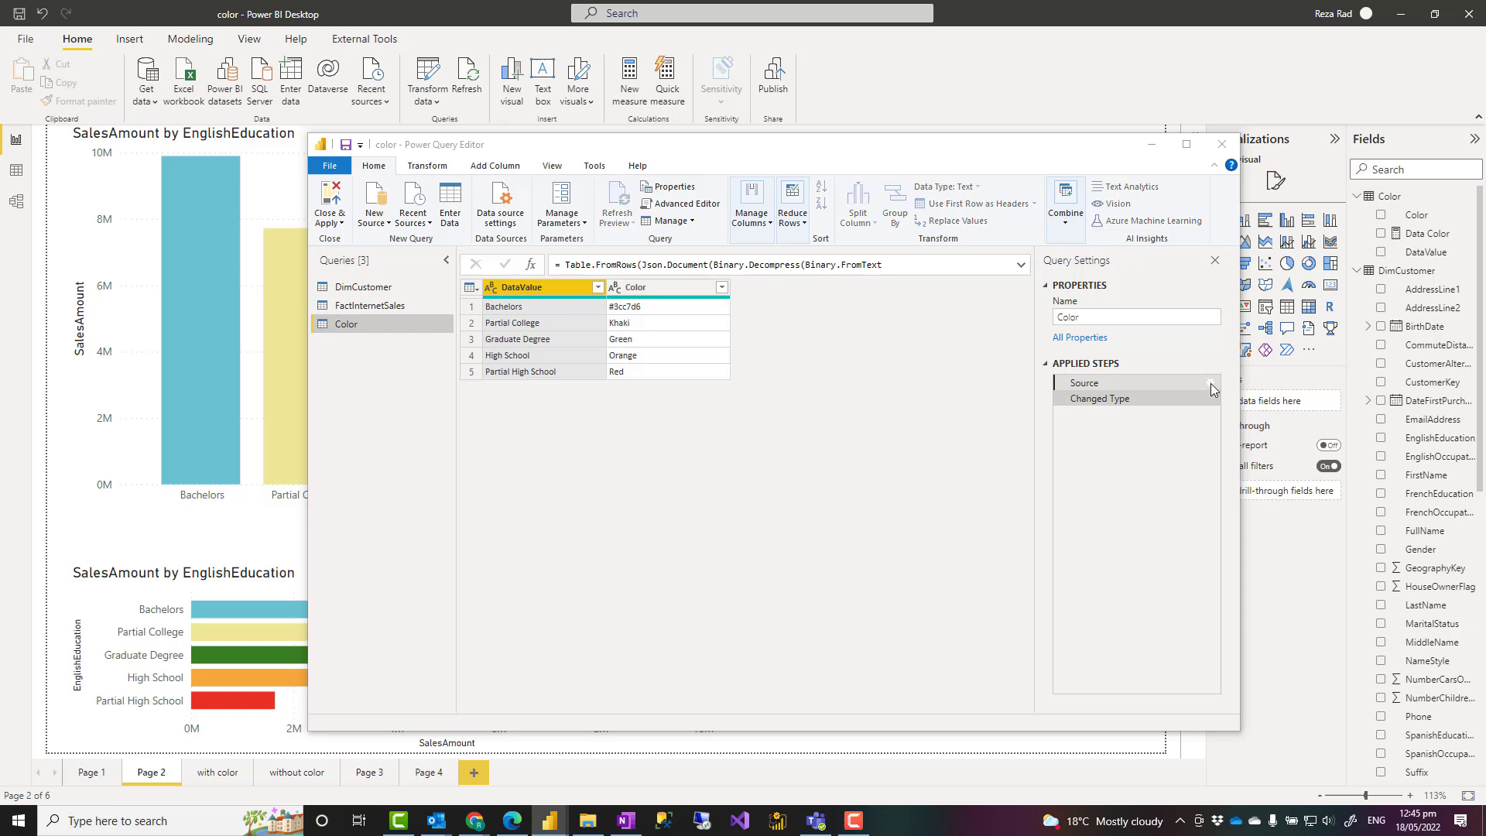
{"action": "left_click", "coordinate": [563, 242]}
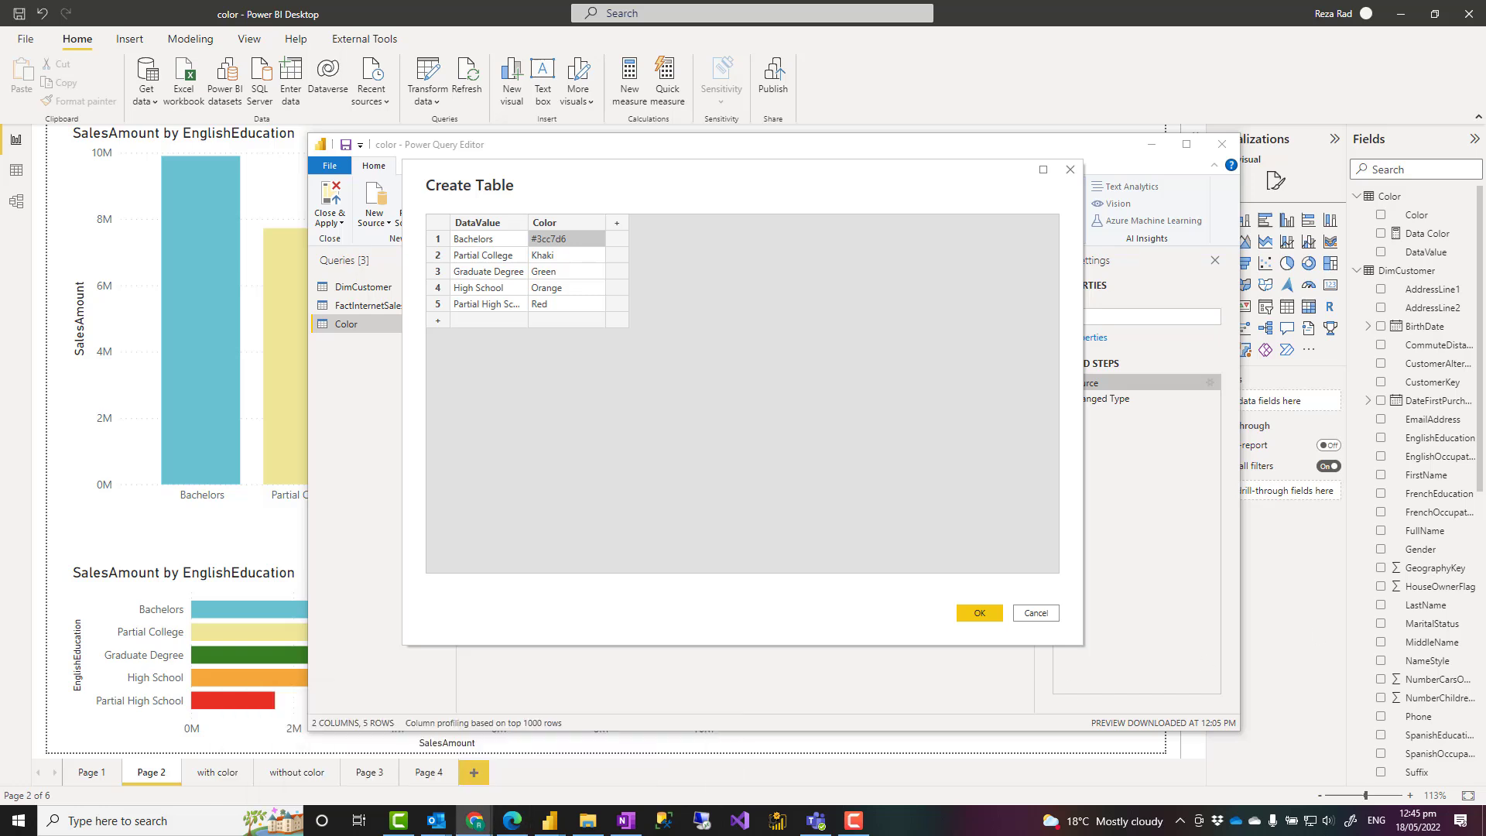
Shift the hue from cyan to a lighter mint green, #37e6b1, and select its hex code
{"action": "key", "text": "alt+Tab"}
{"action": "left_click_drag", "start_coordinate": [795, 212], "coordinate": [296, 122]}
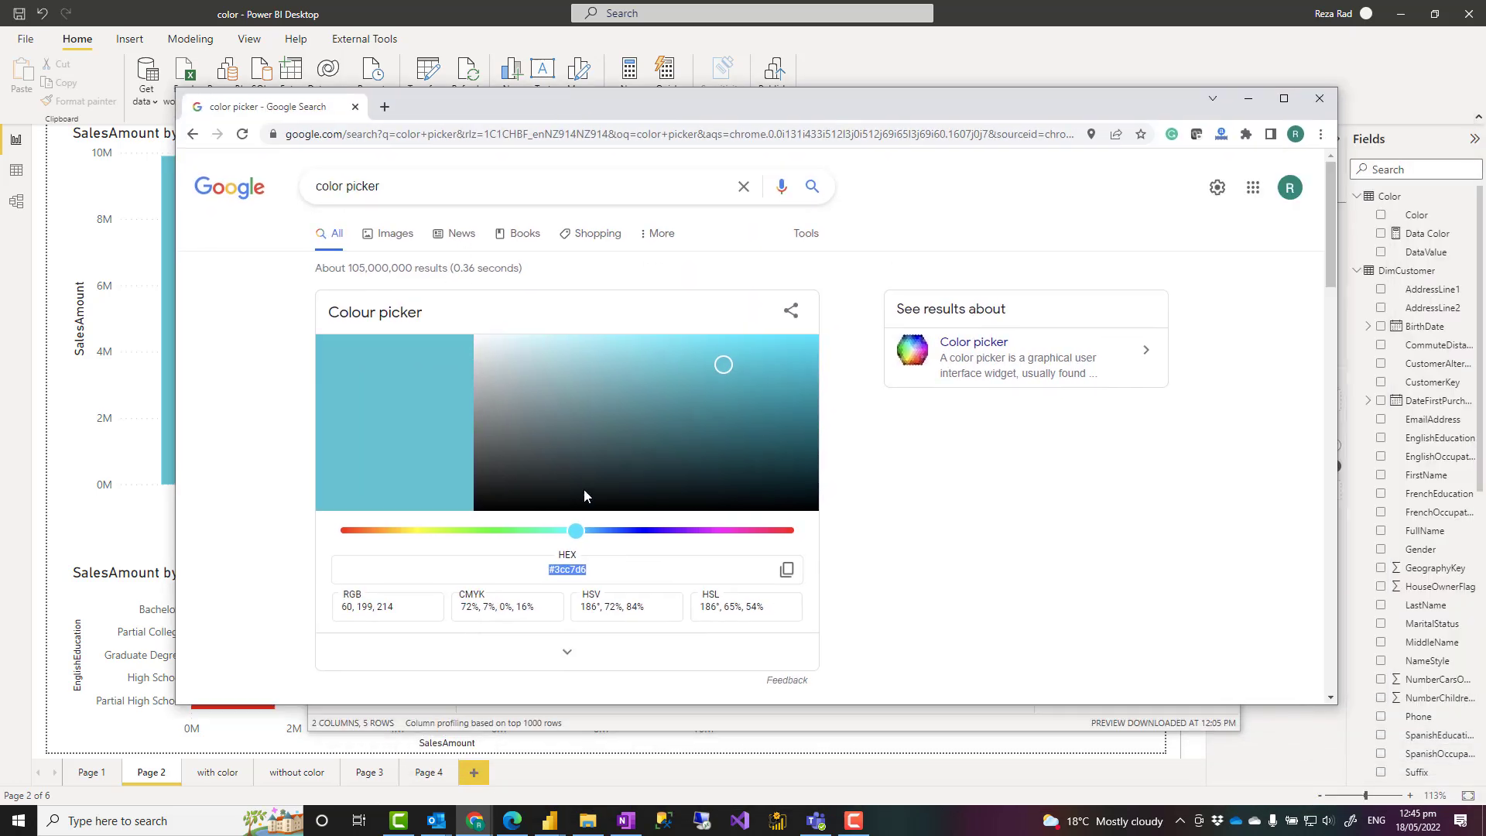
{"action": "left_click_drag", "start_coordinate": [572, 539], "coordinate": [543, 558]}
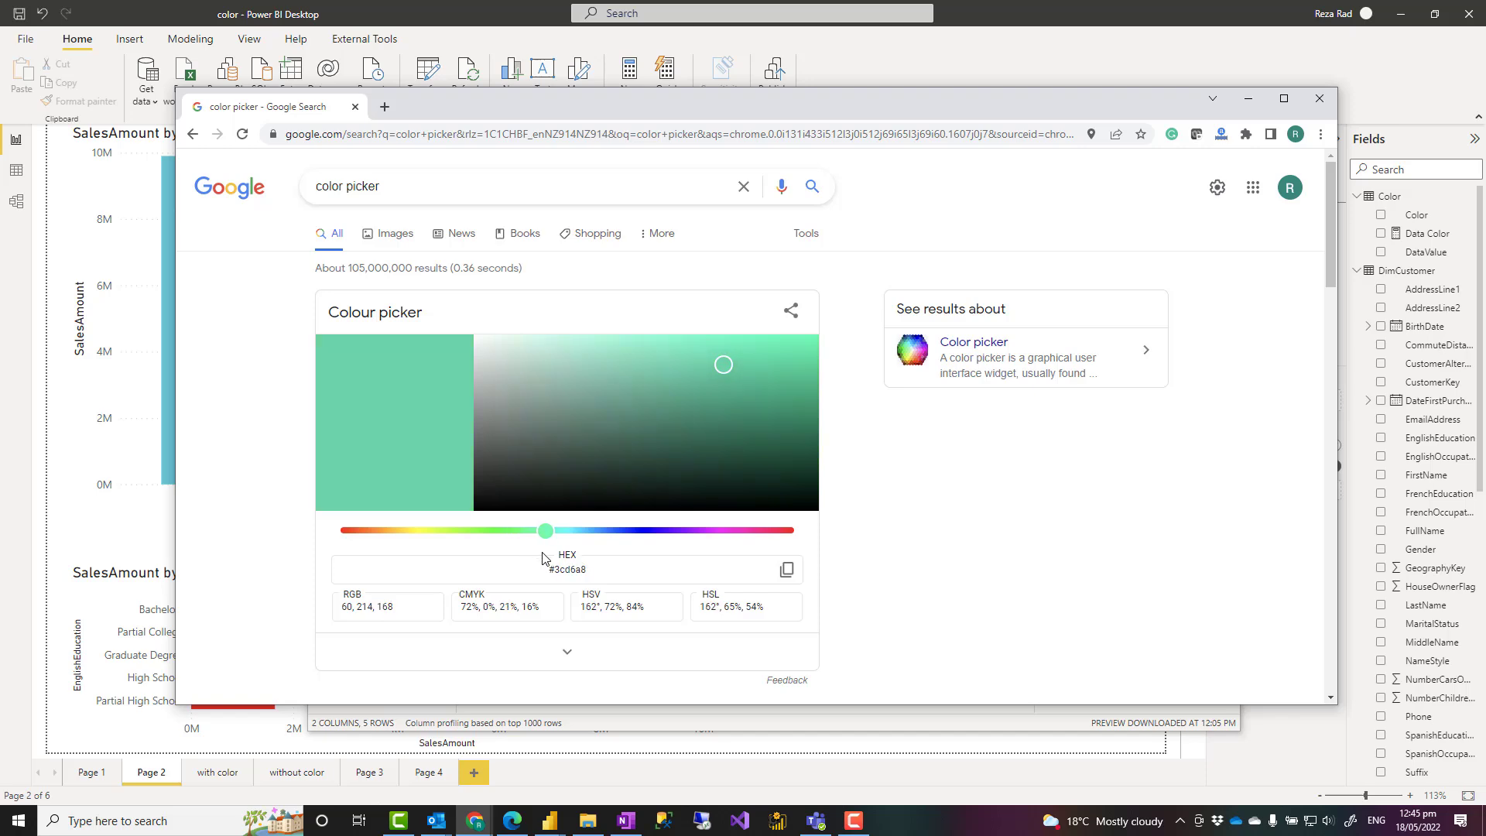
{"action": "left_click", "coordinate": [737, 354]}
{"action": "left_click_drag", "start_coordinate": [782, 108], "coordinate": [771, 194]}
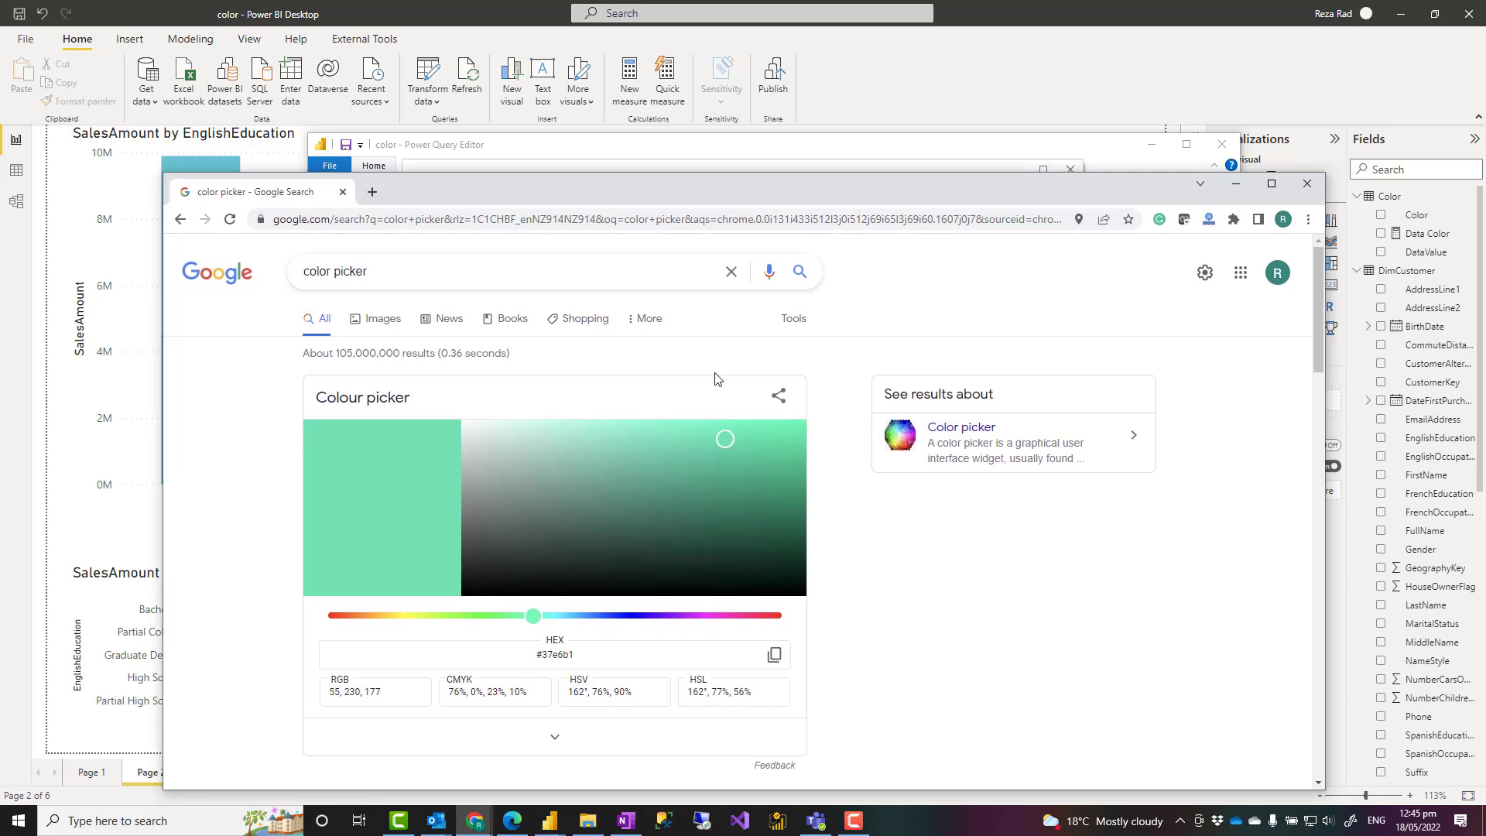
{"action": "triple_click", "coordinate": [554, 655]}
{"action": "key", "text": "ctrl+c"}
{"action": "left_click", "coordinate": [742, 152]}
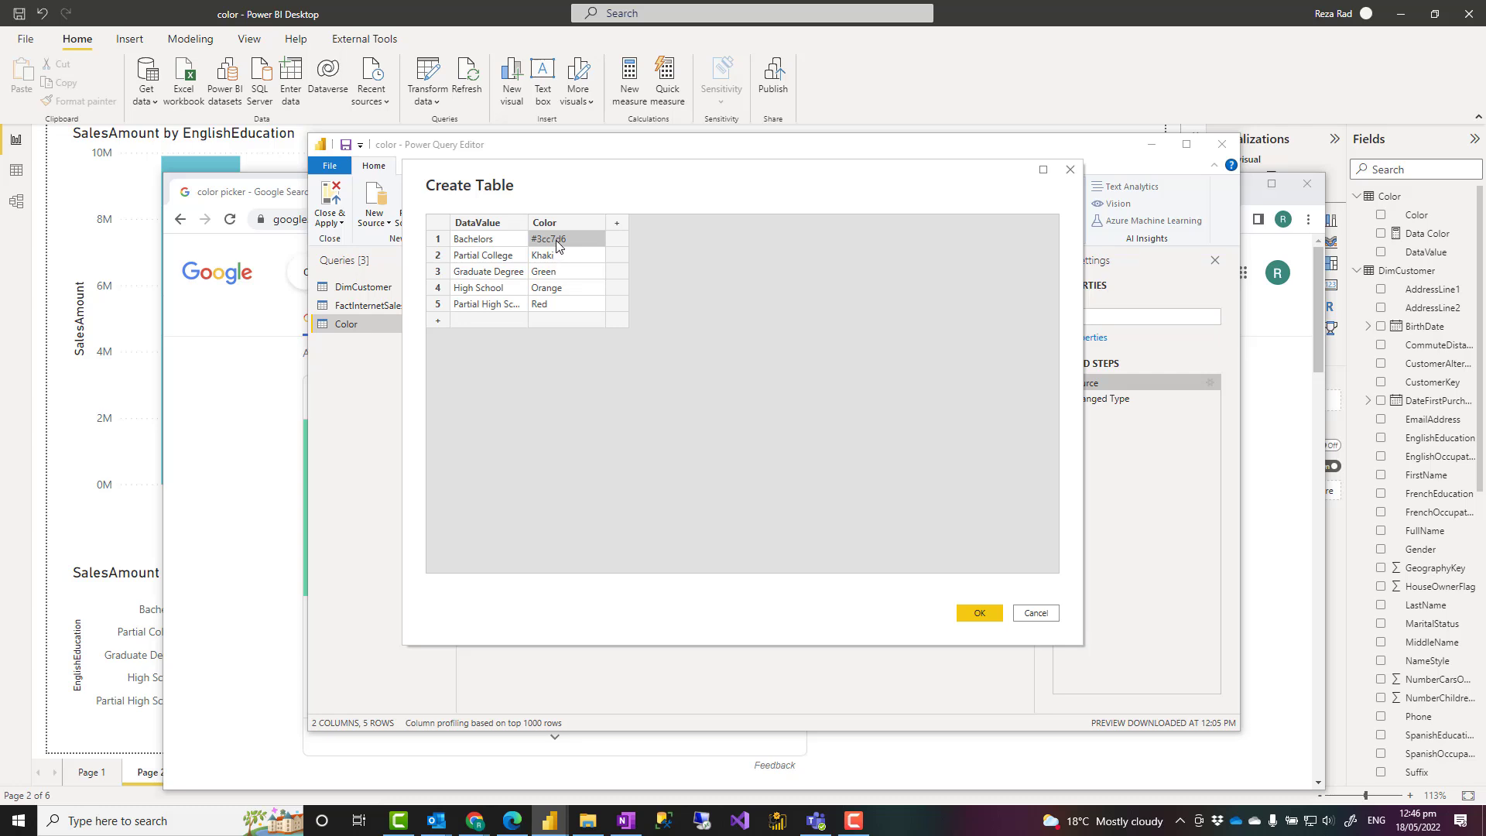
Replace the Bachelors colour #3cc7d6 with #37e6b1 and confirm the edited Color table
{"action": "key", "text": "ctrl+v"}
{"action": "left_click", "coordinate": [566, 257]}
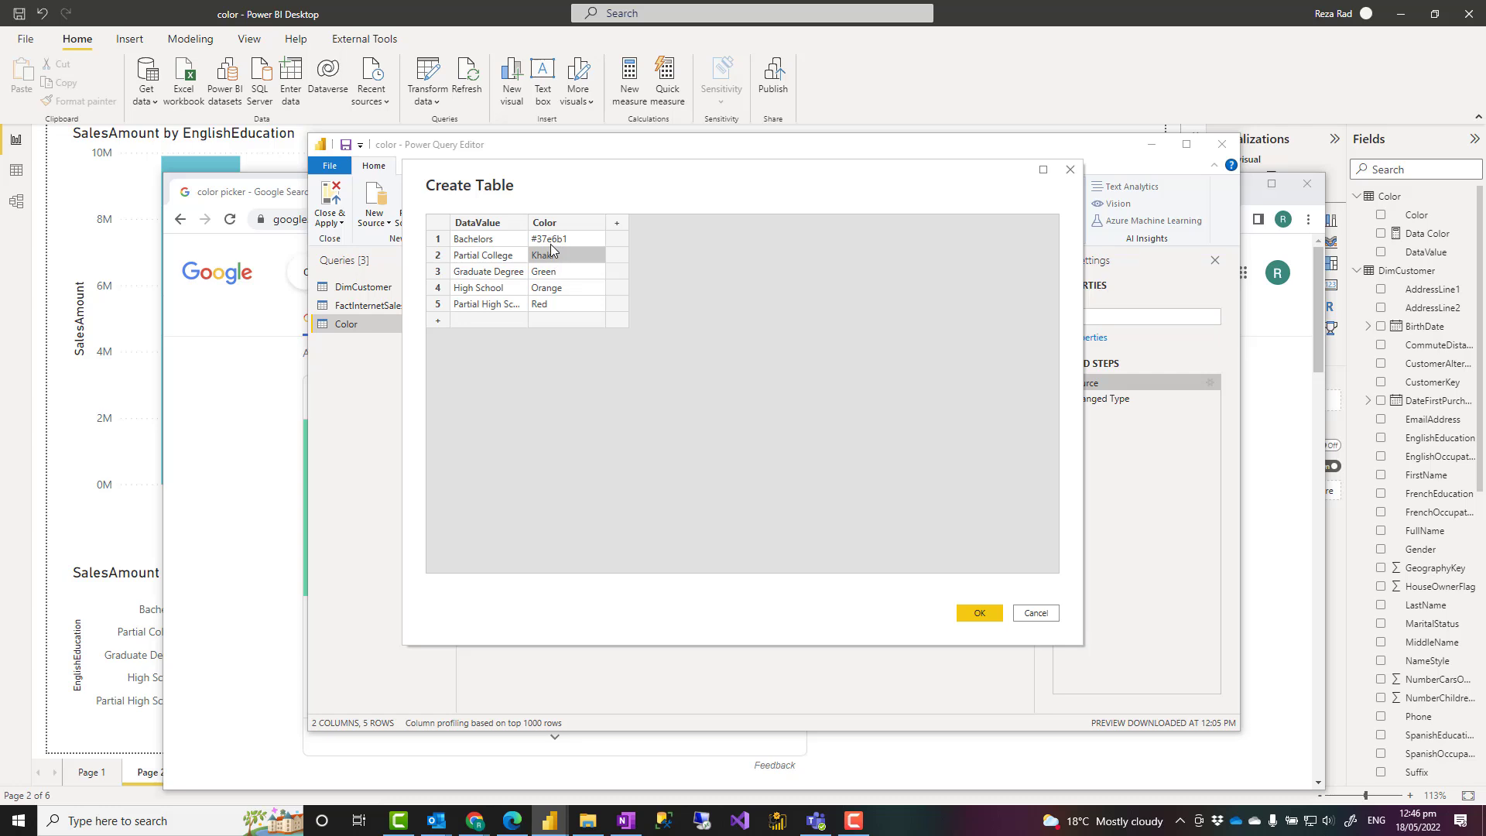
{"action": "left_click", "coordinate": [982, 616]}
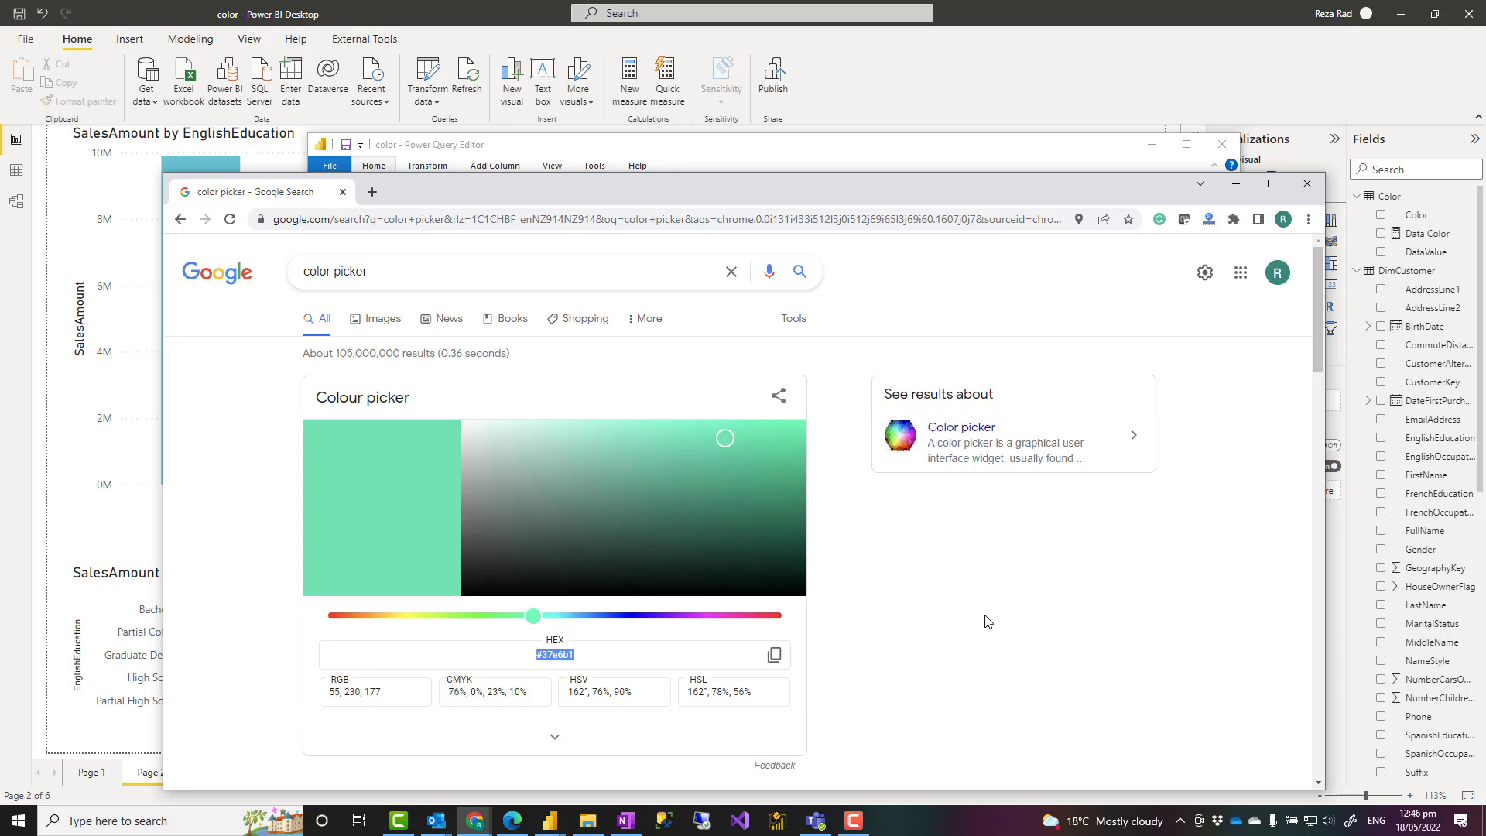
Apply the query changes with Close & Apply and return to Page 2's charts
{"action": "left_click", "coordinate": [951, 145]}
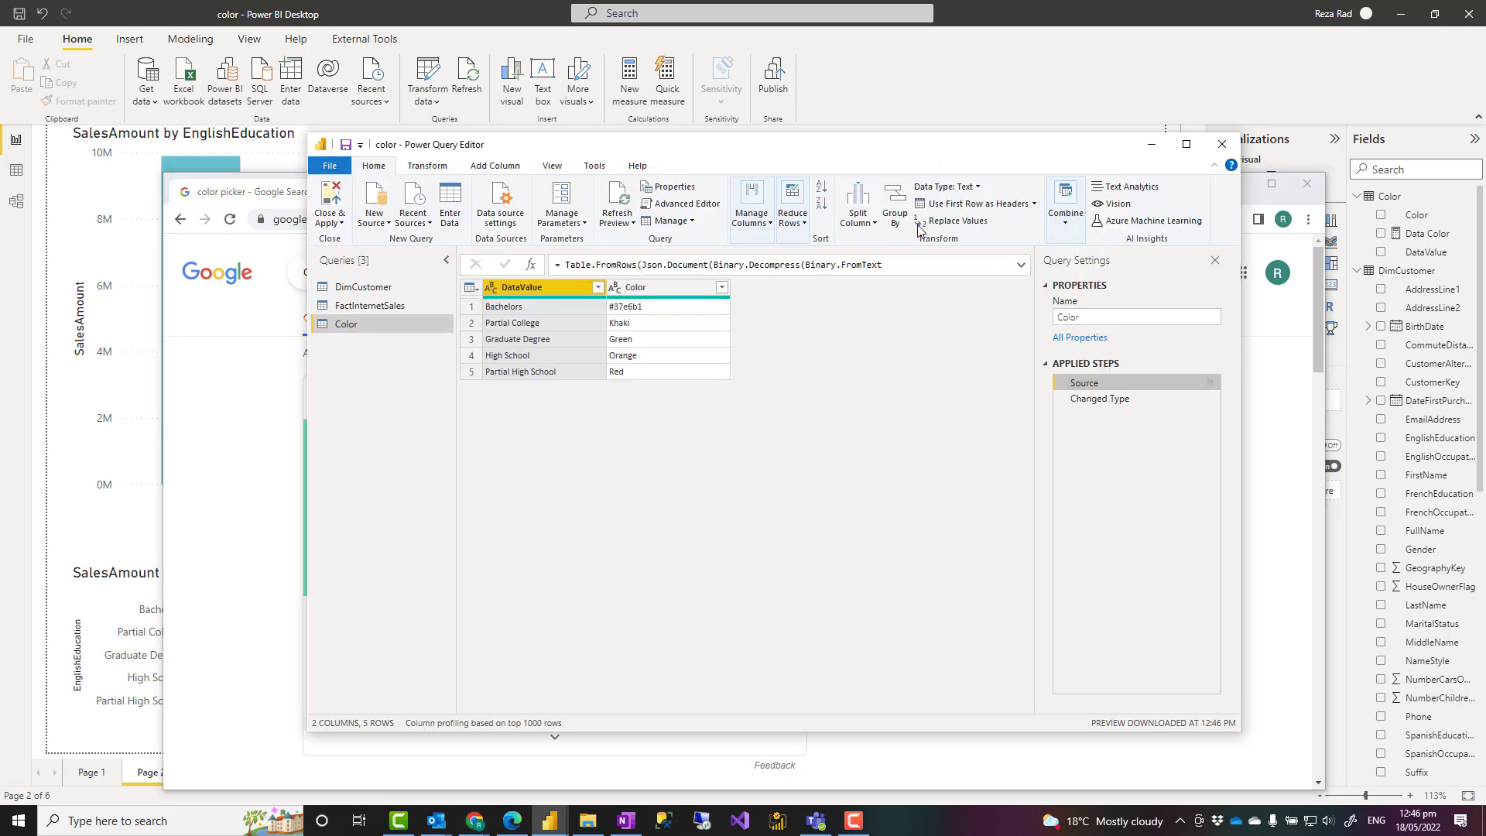
{"action": "left_click", "coordinate": [326, 200]}
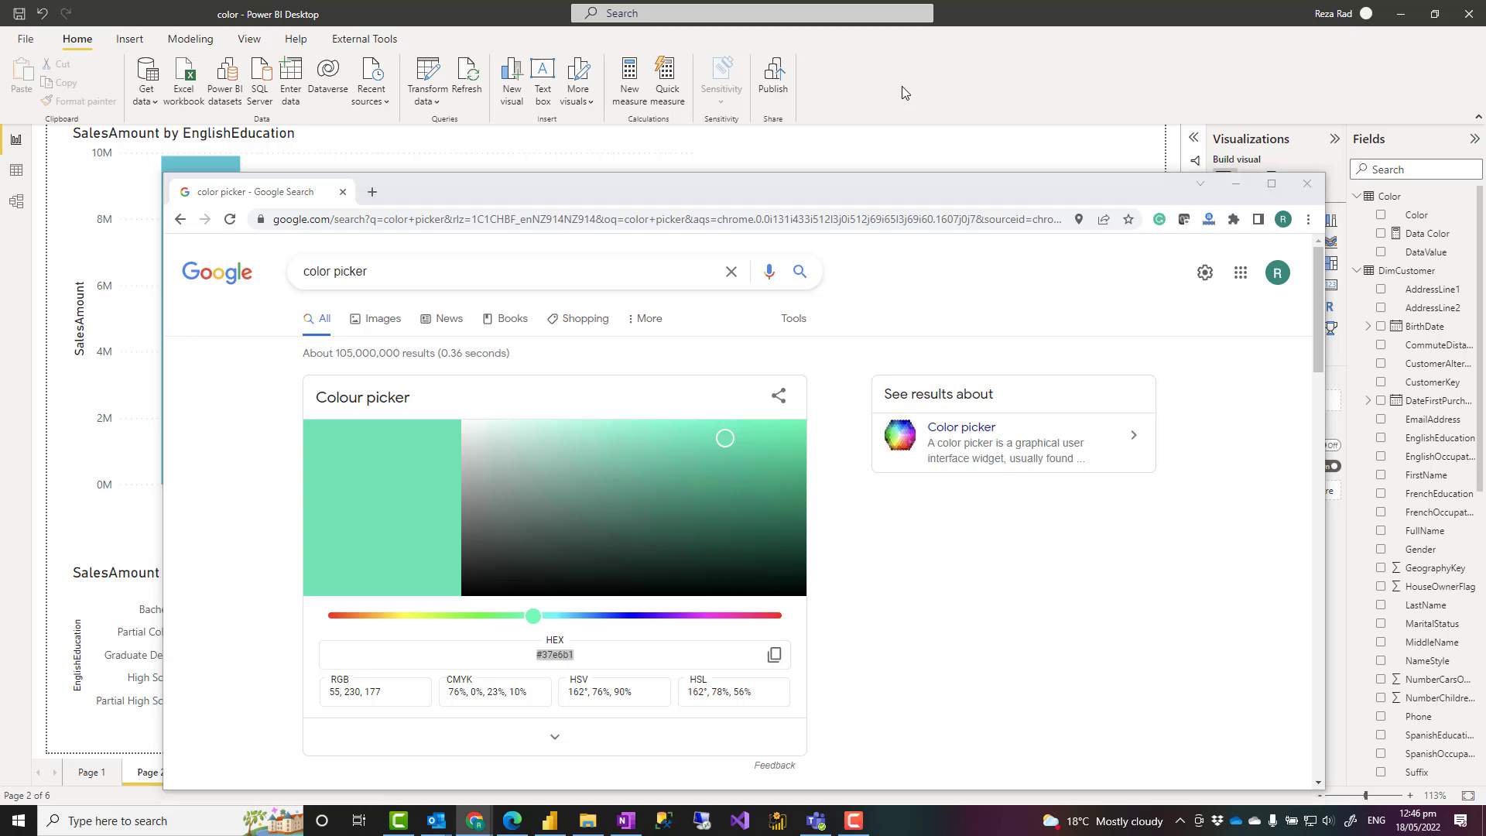
{"action": "left_click", "coordinate": [906, 124]}
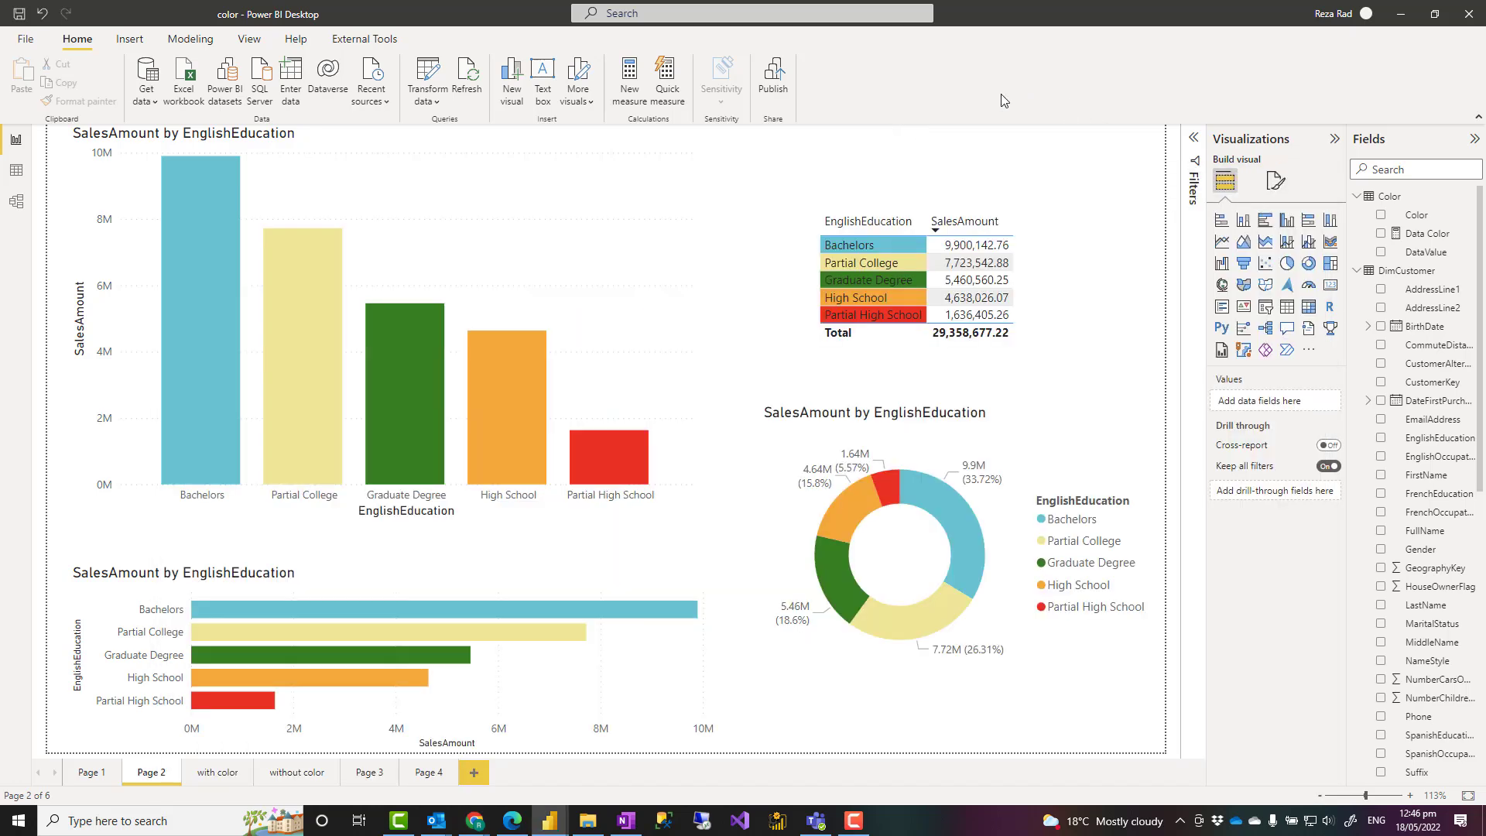